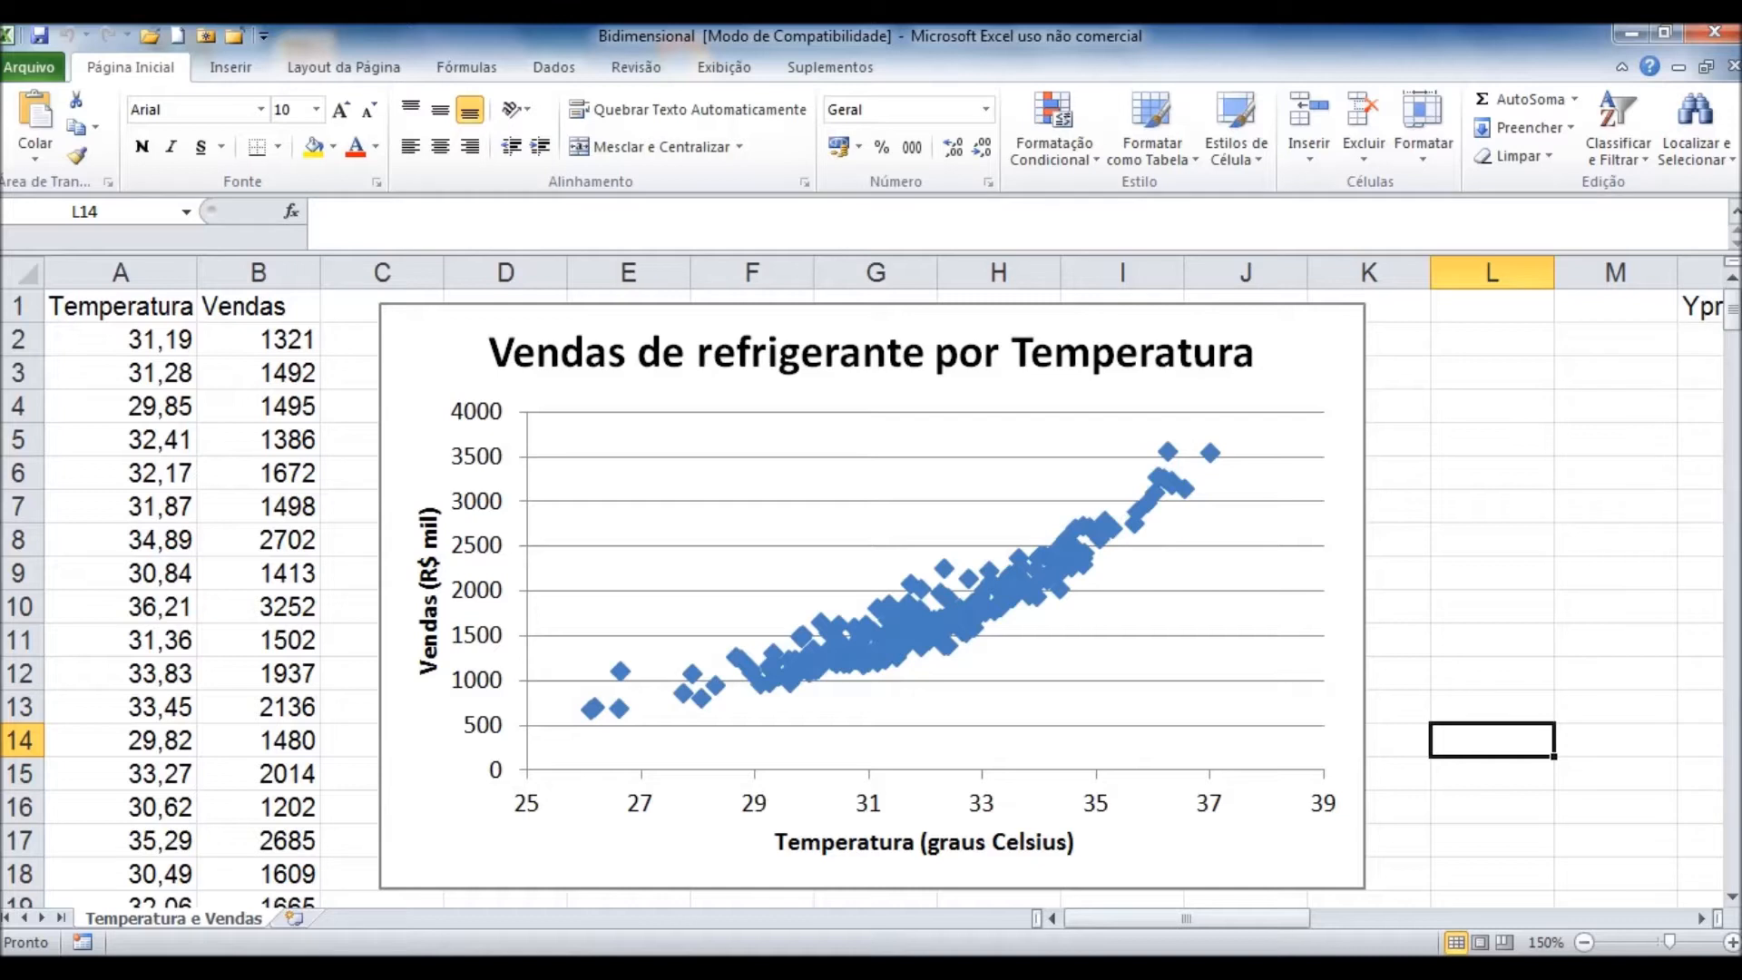
Step: Add a linear trendline to the scatter chart's data series, showing the equation and R-squared value on the chart
click(1297, 386)
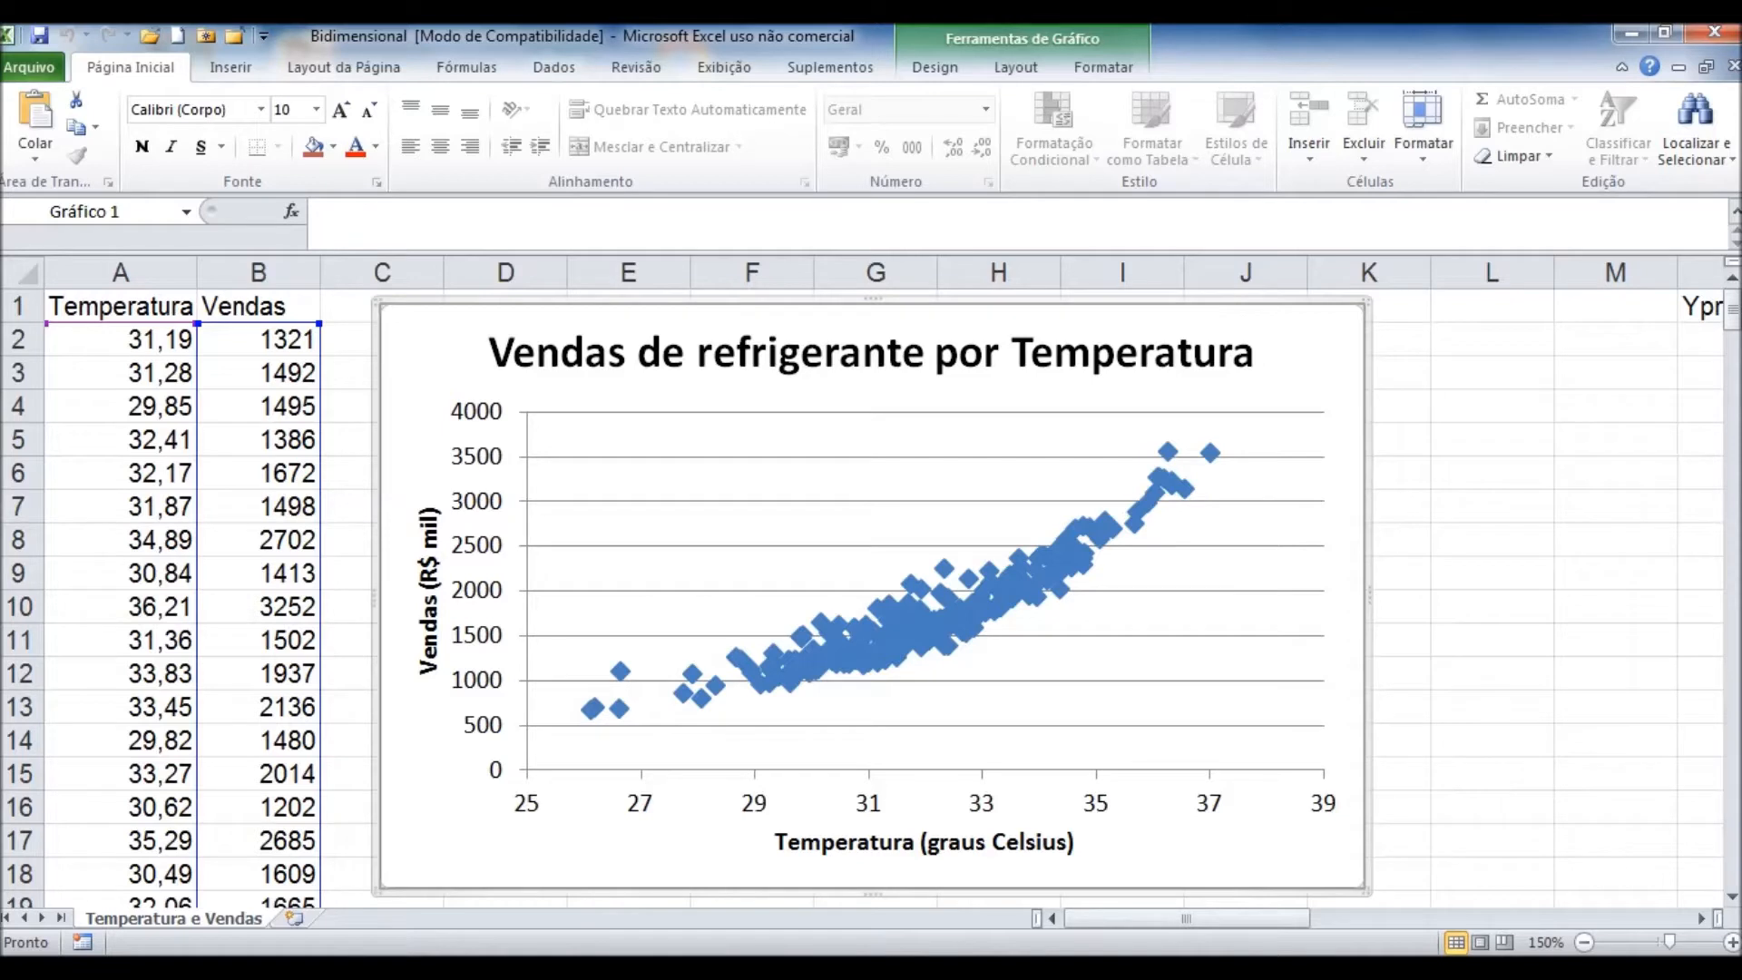
mouse_move(1210, 453)
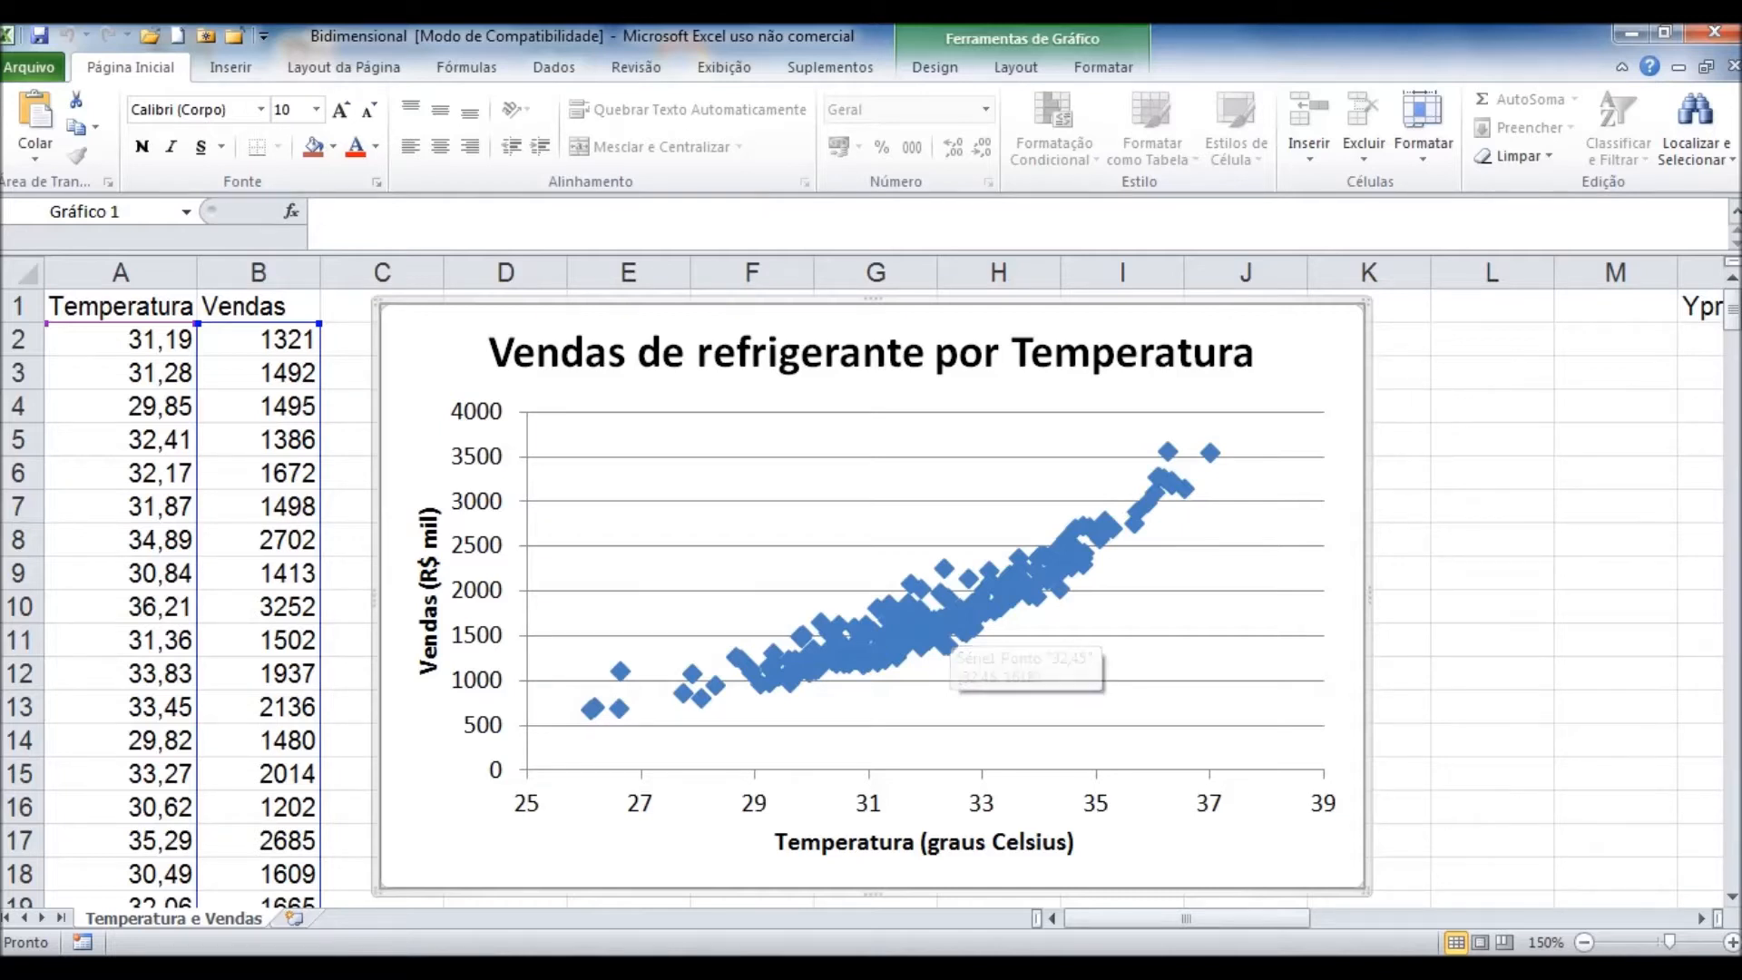
click(935, 635)
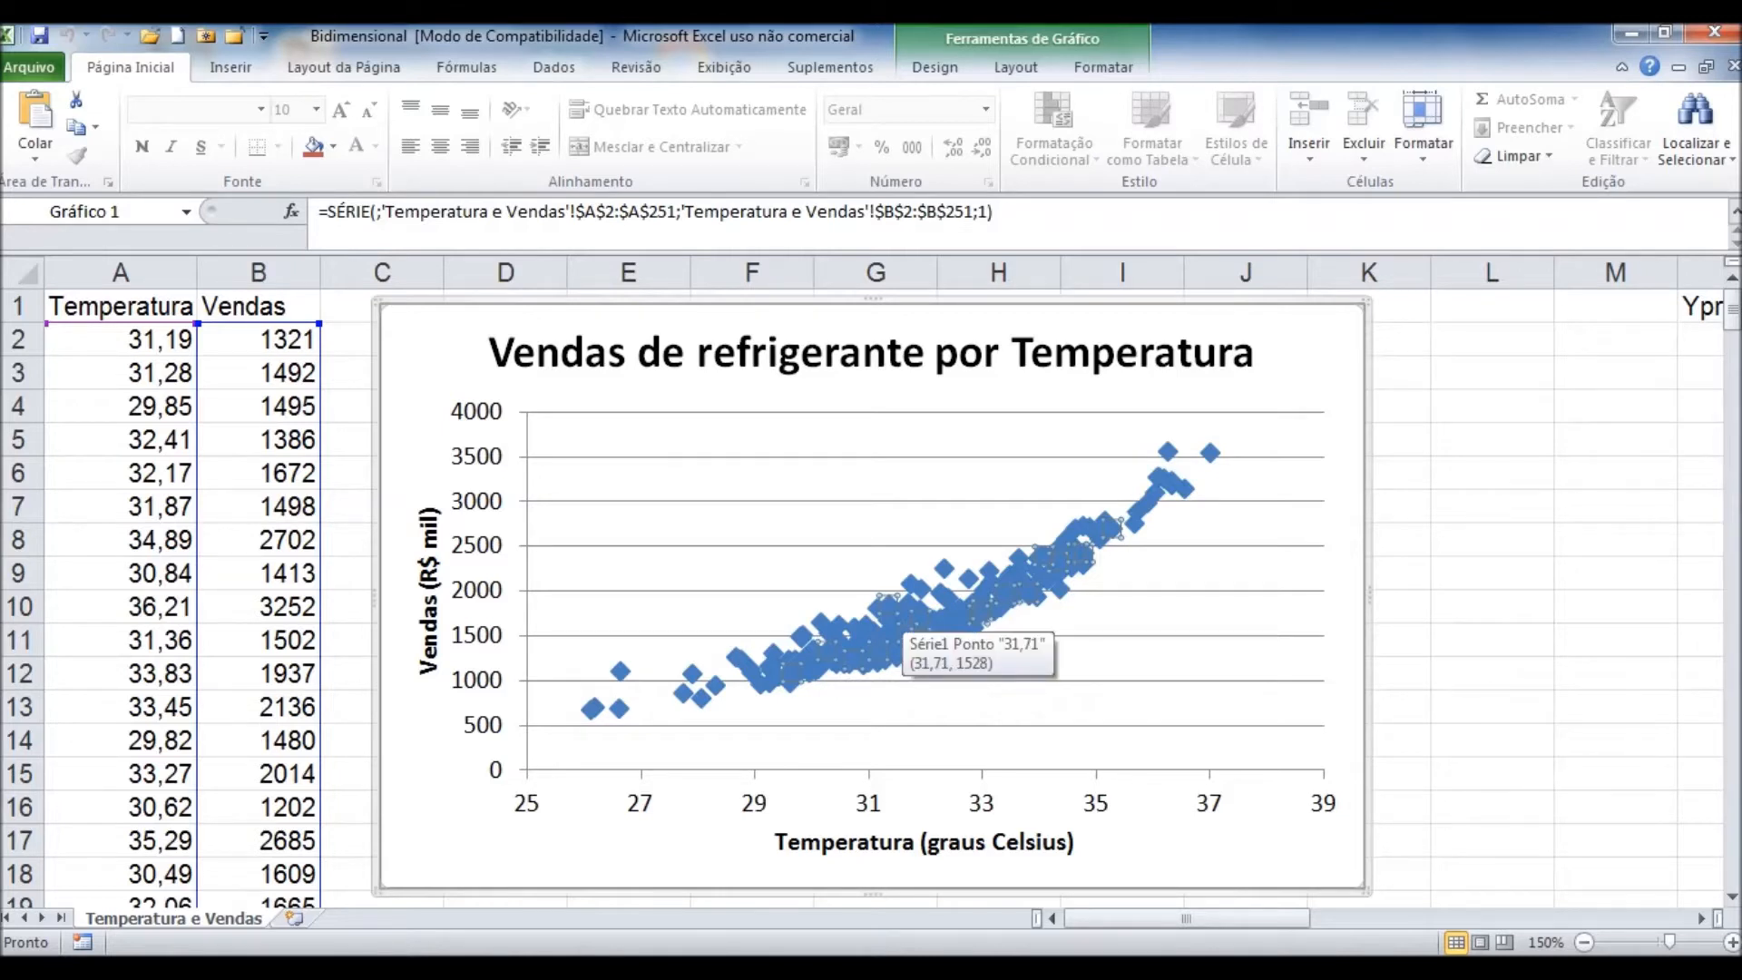
right_click(903, 622)
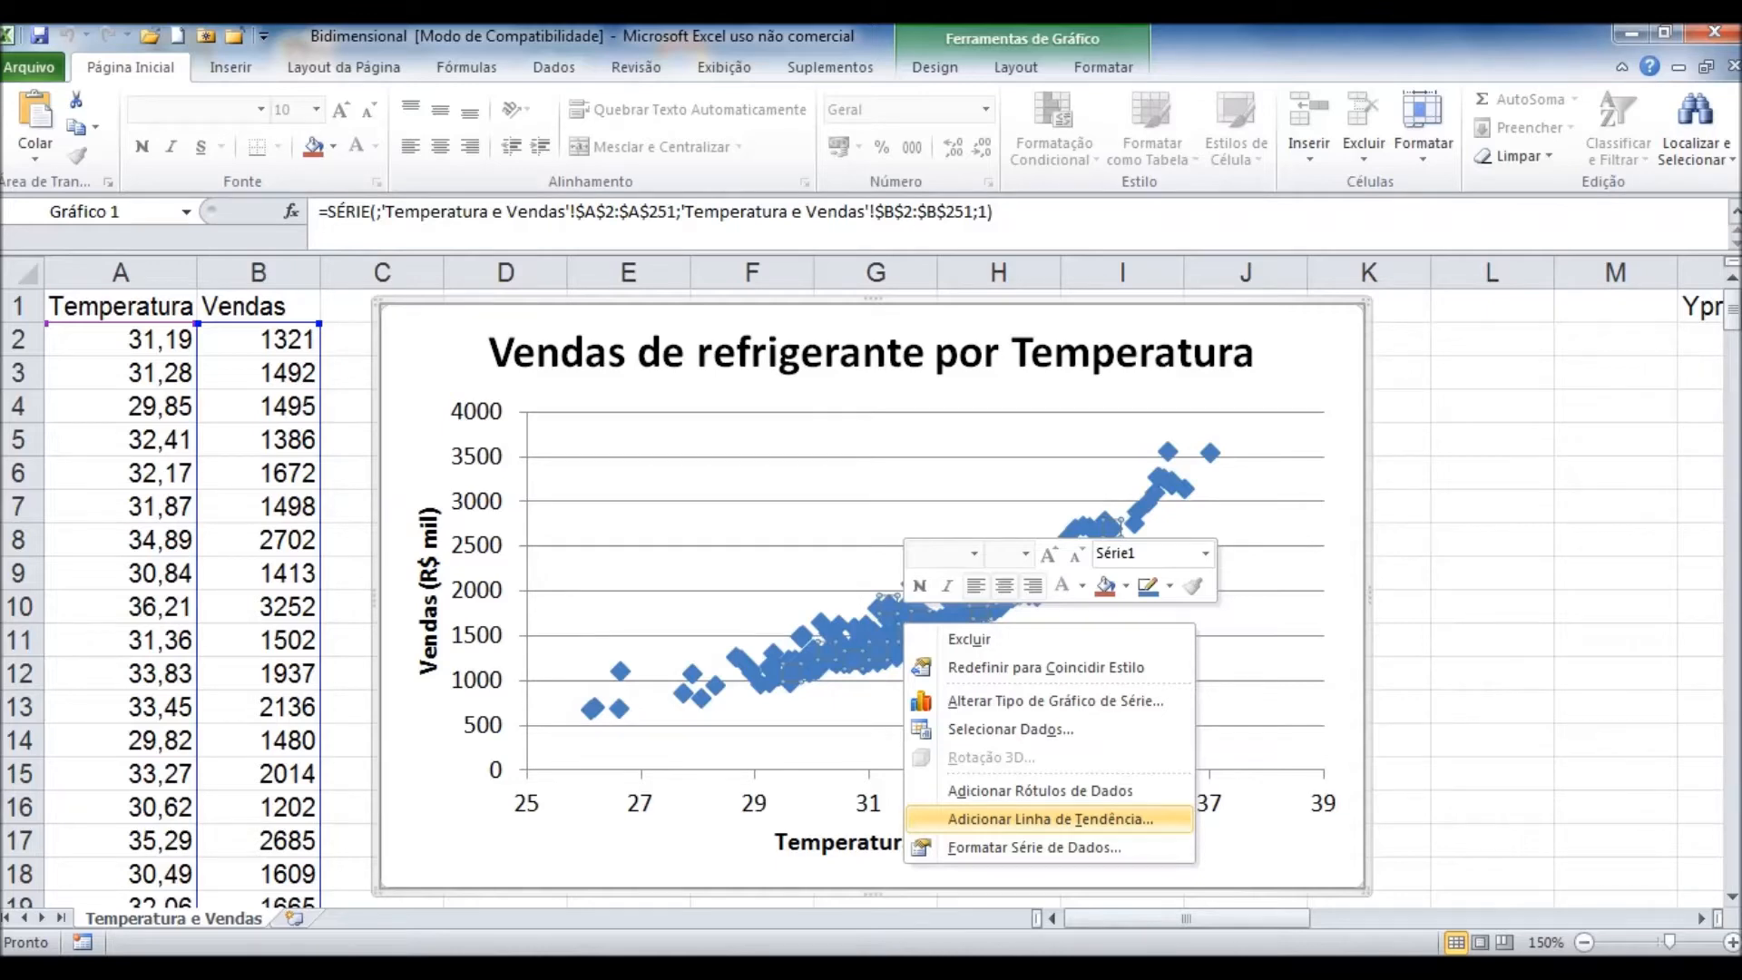
click(1050, 819)
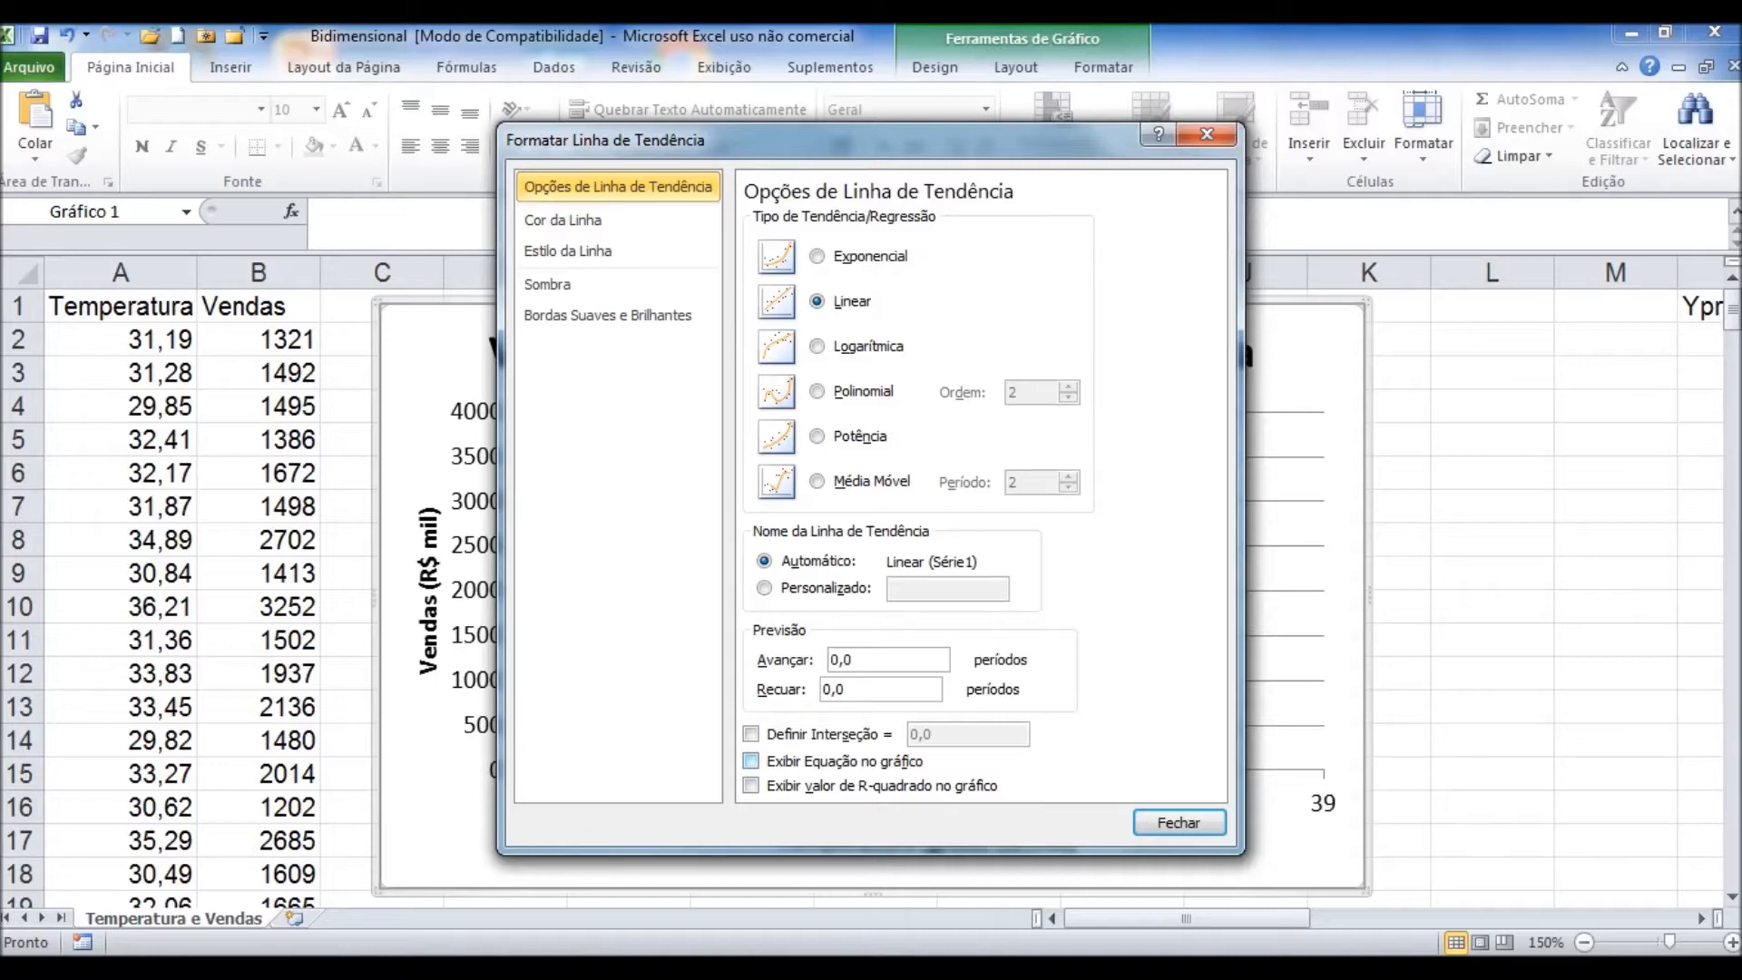
click(750, 760)
click(750, 785)
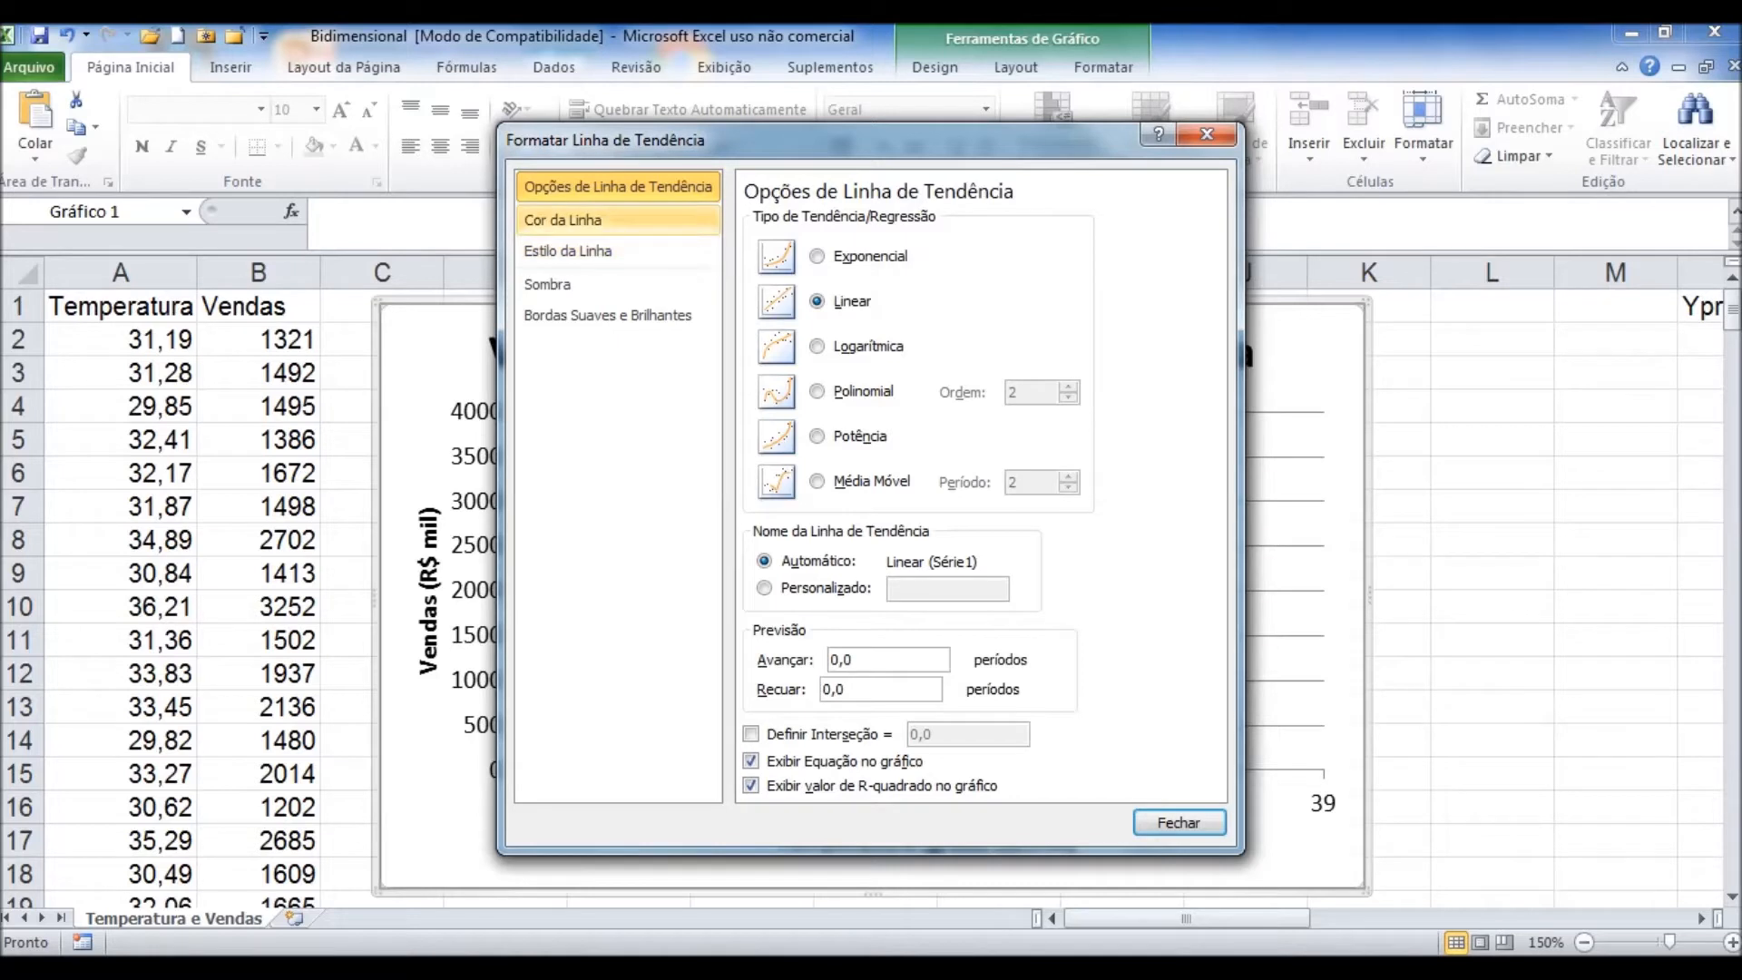
Step: Set the linear trendline's width to 1,25 pt and move its equation label to the plot's upper-left corner, below the title
click(617, 220)
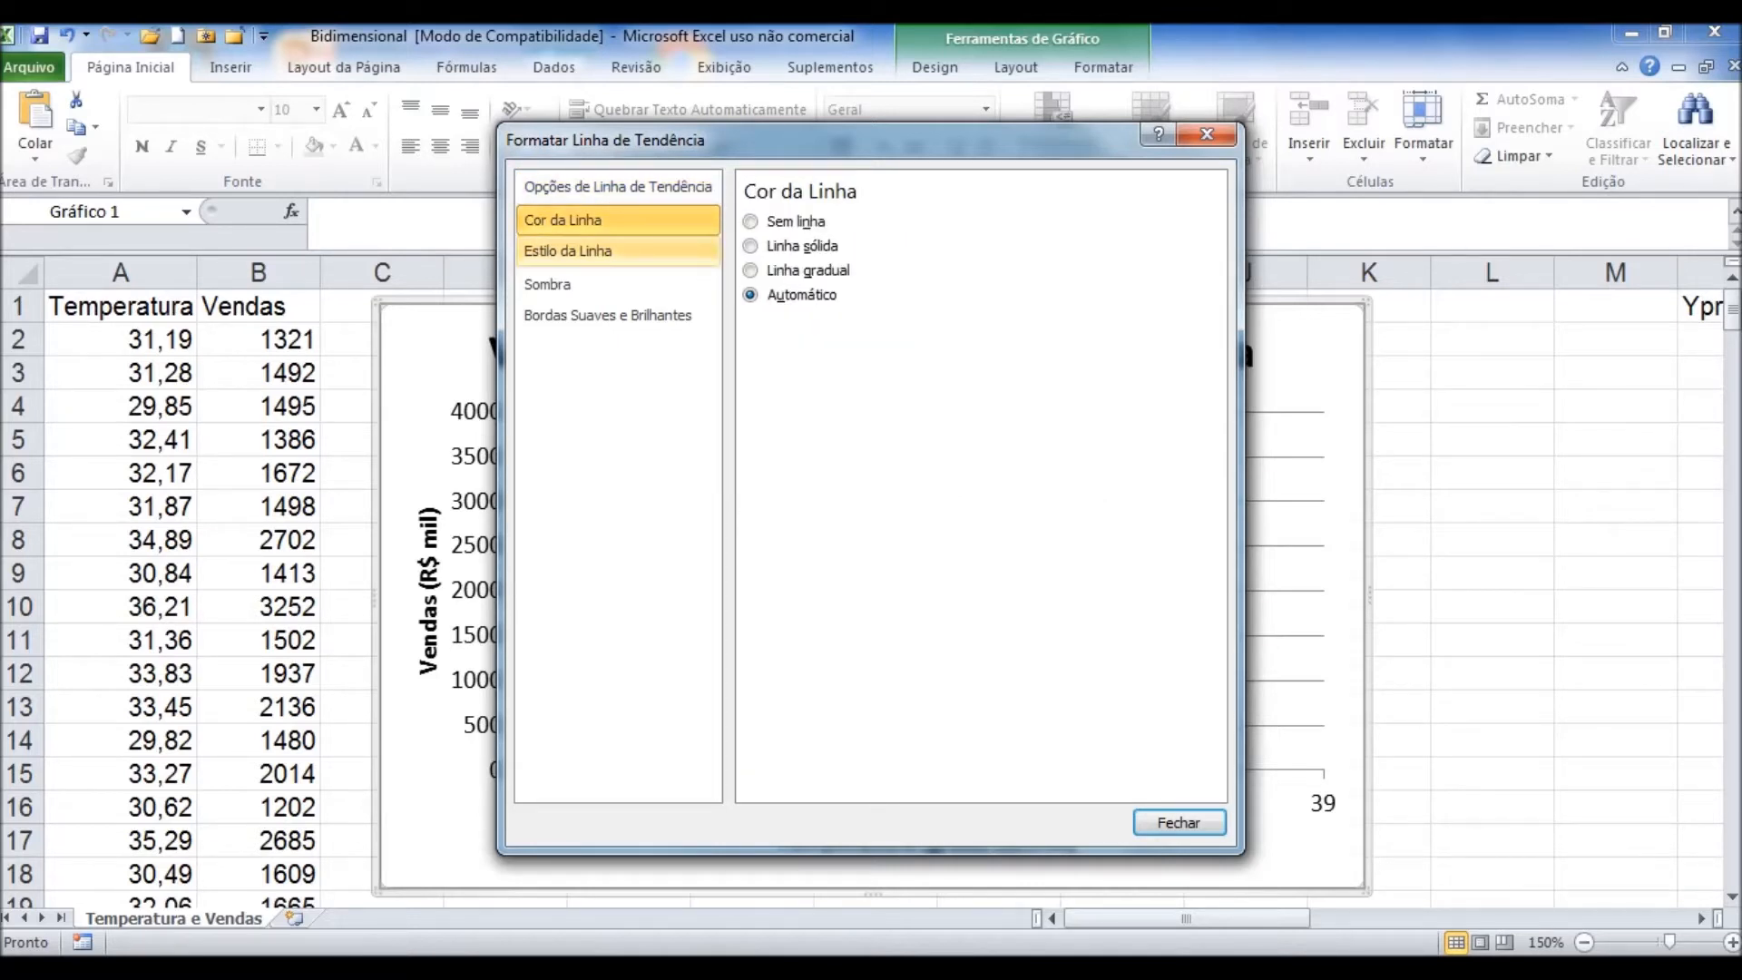
click(617, 251)
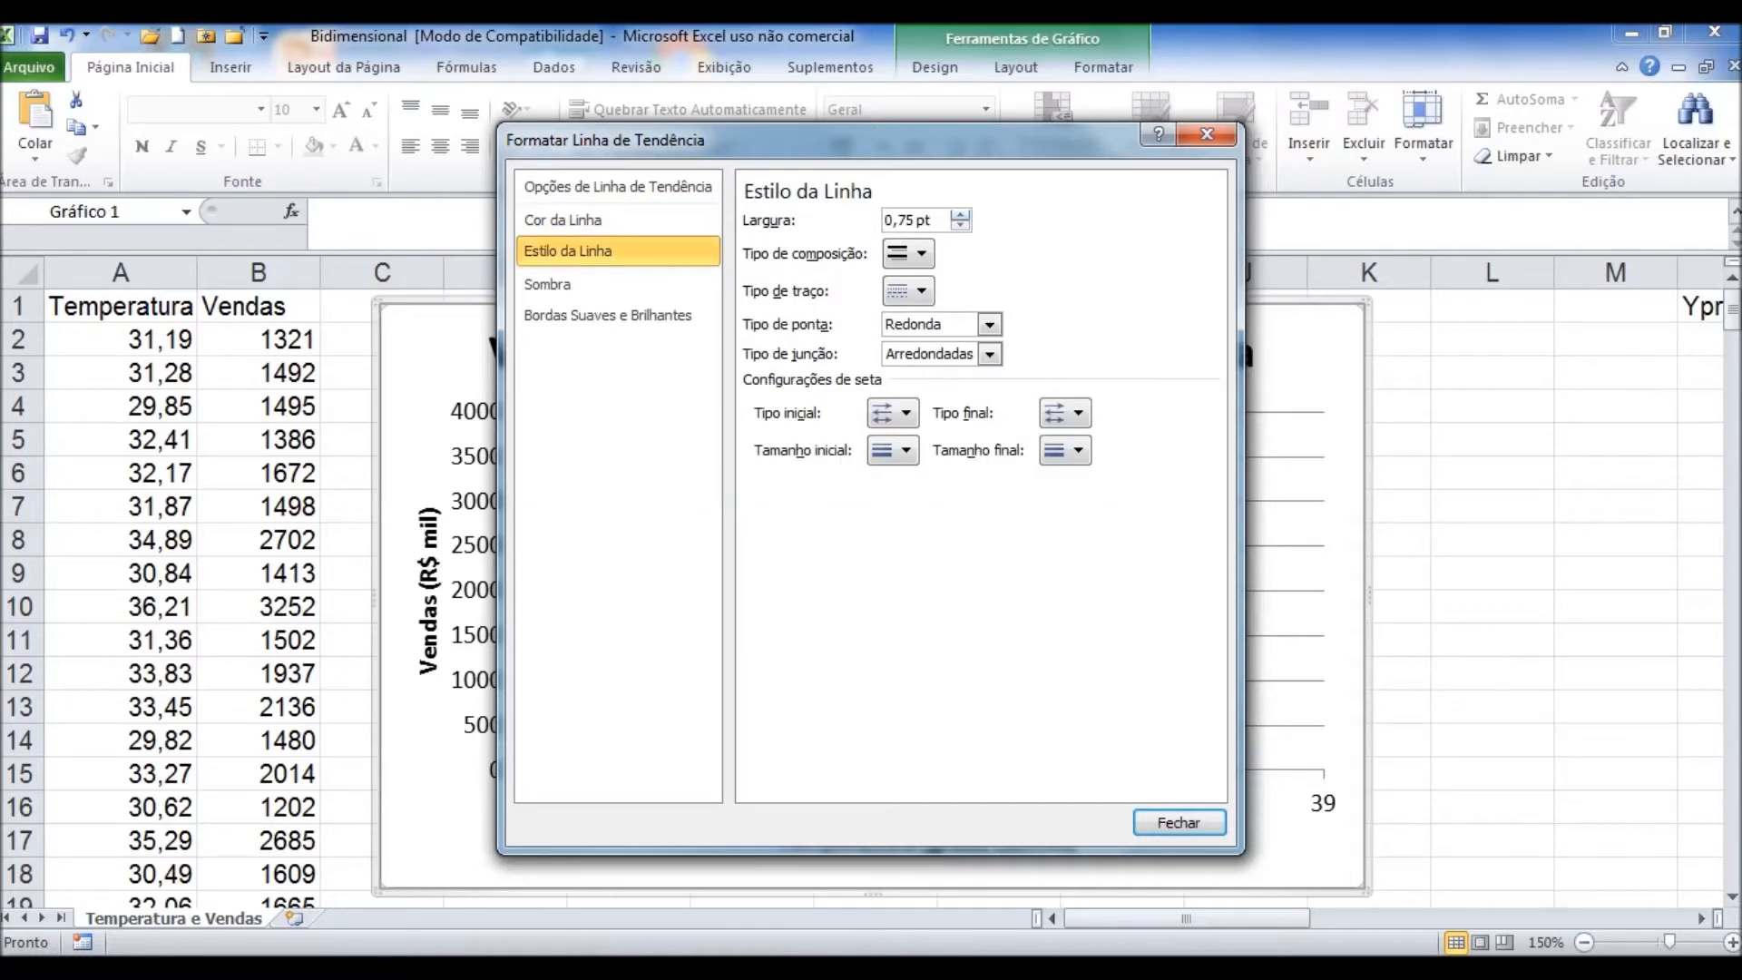
click(960, 215)
click(959, 215)
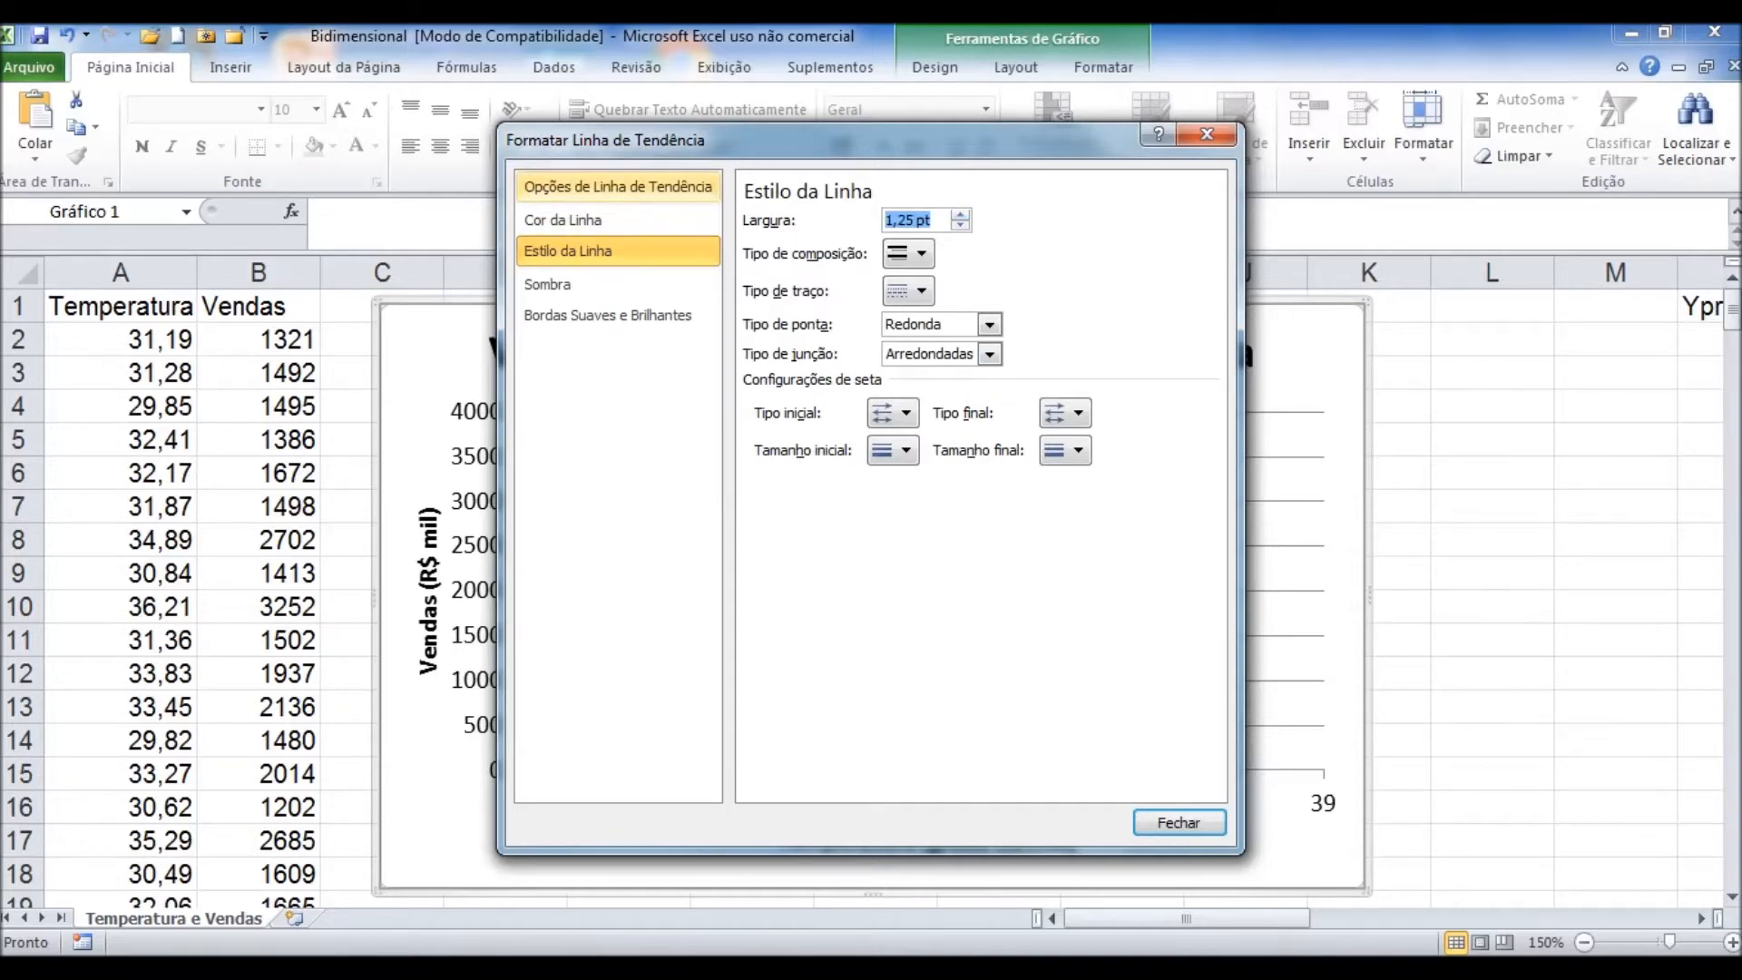
click(618, 186)
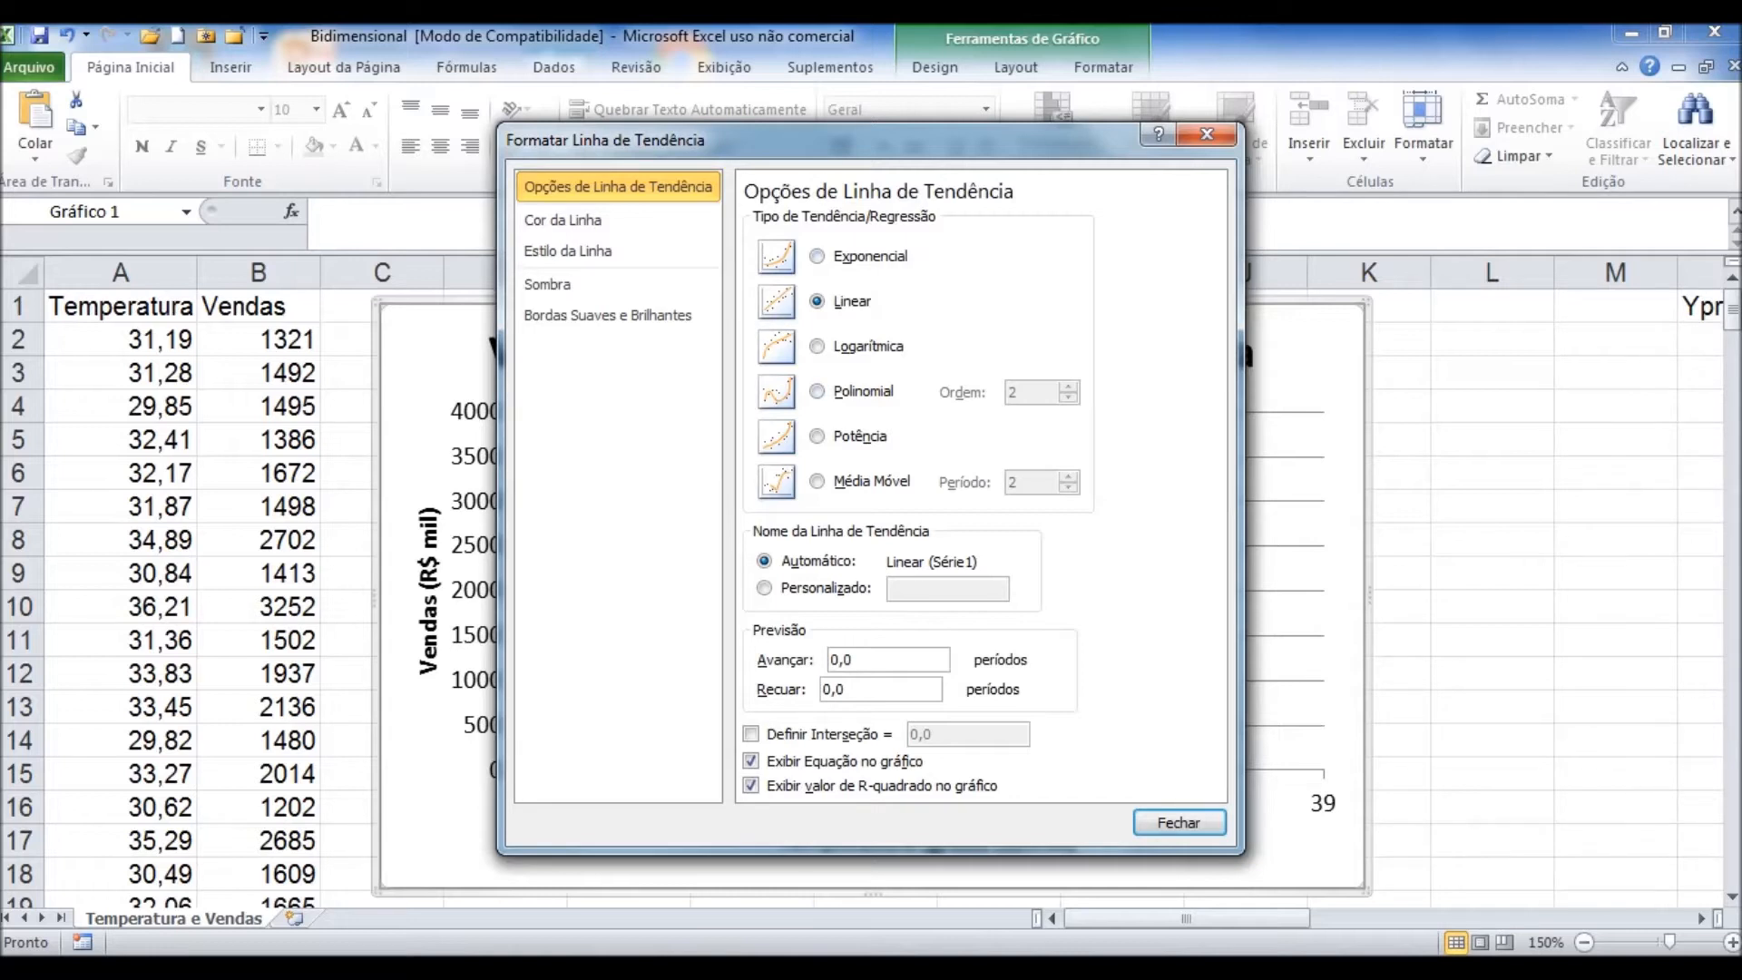
click(1178, 822)
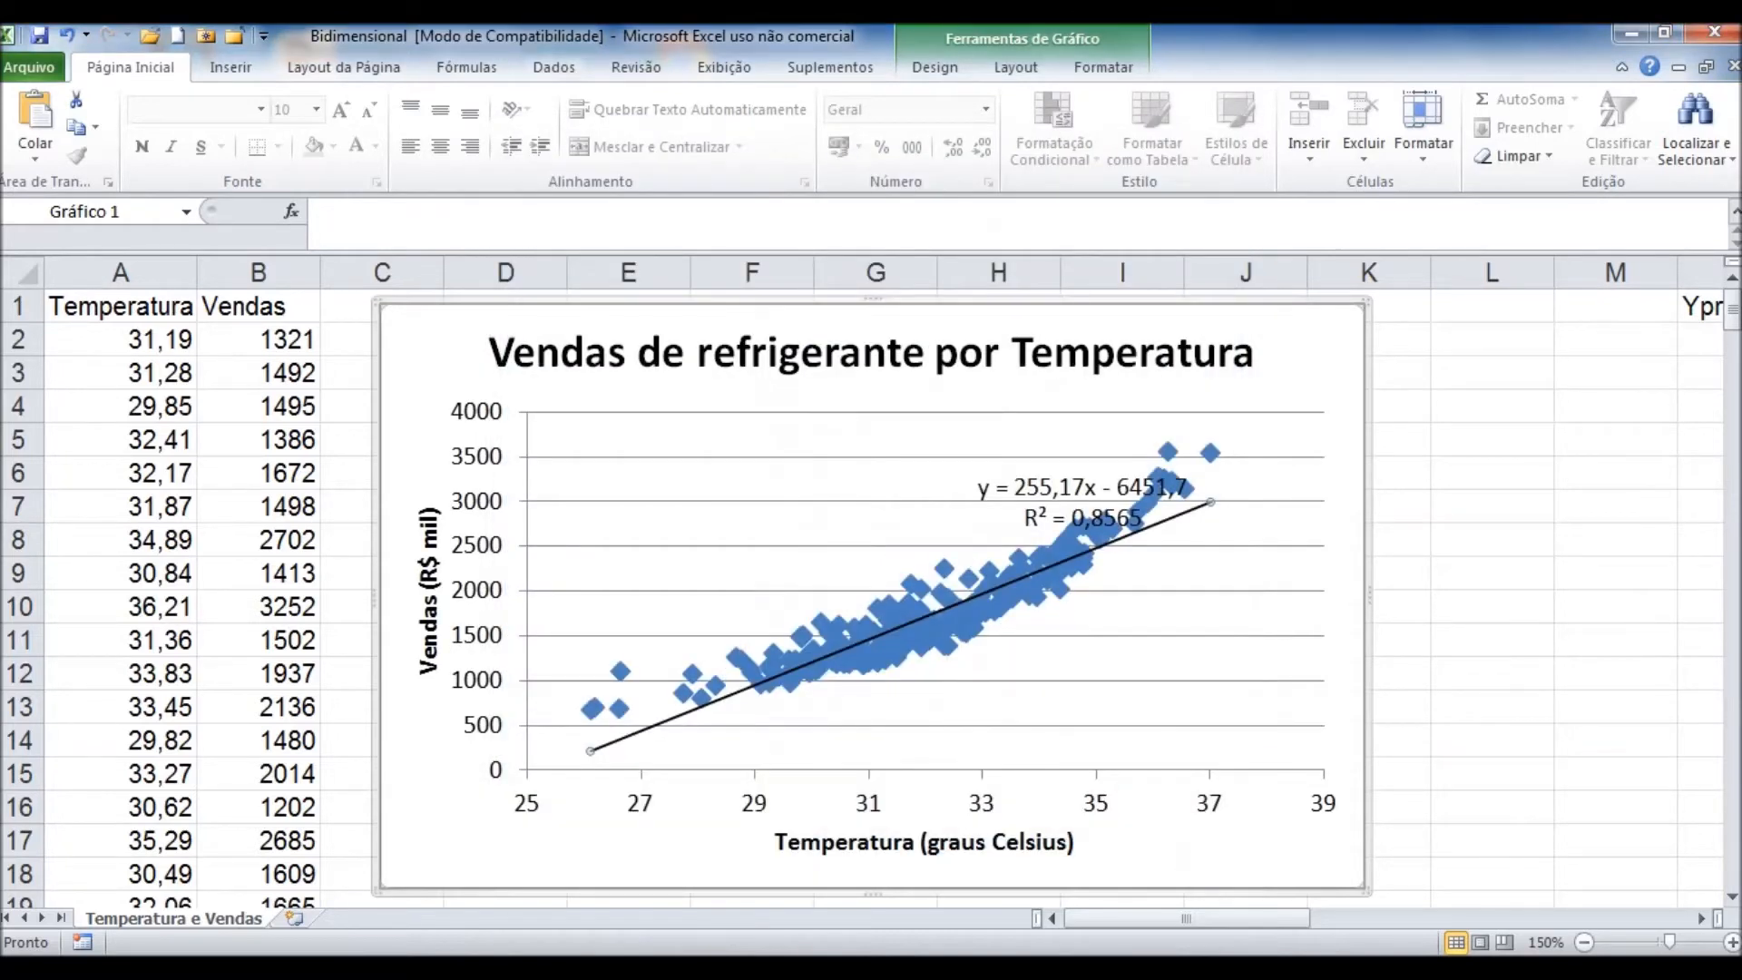
drag(1079, 503, 652, 411)
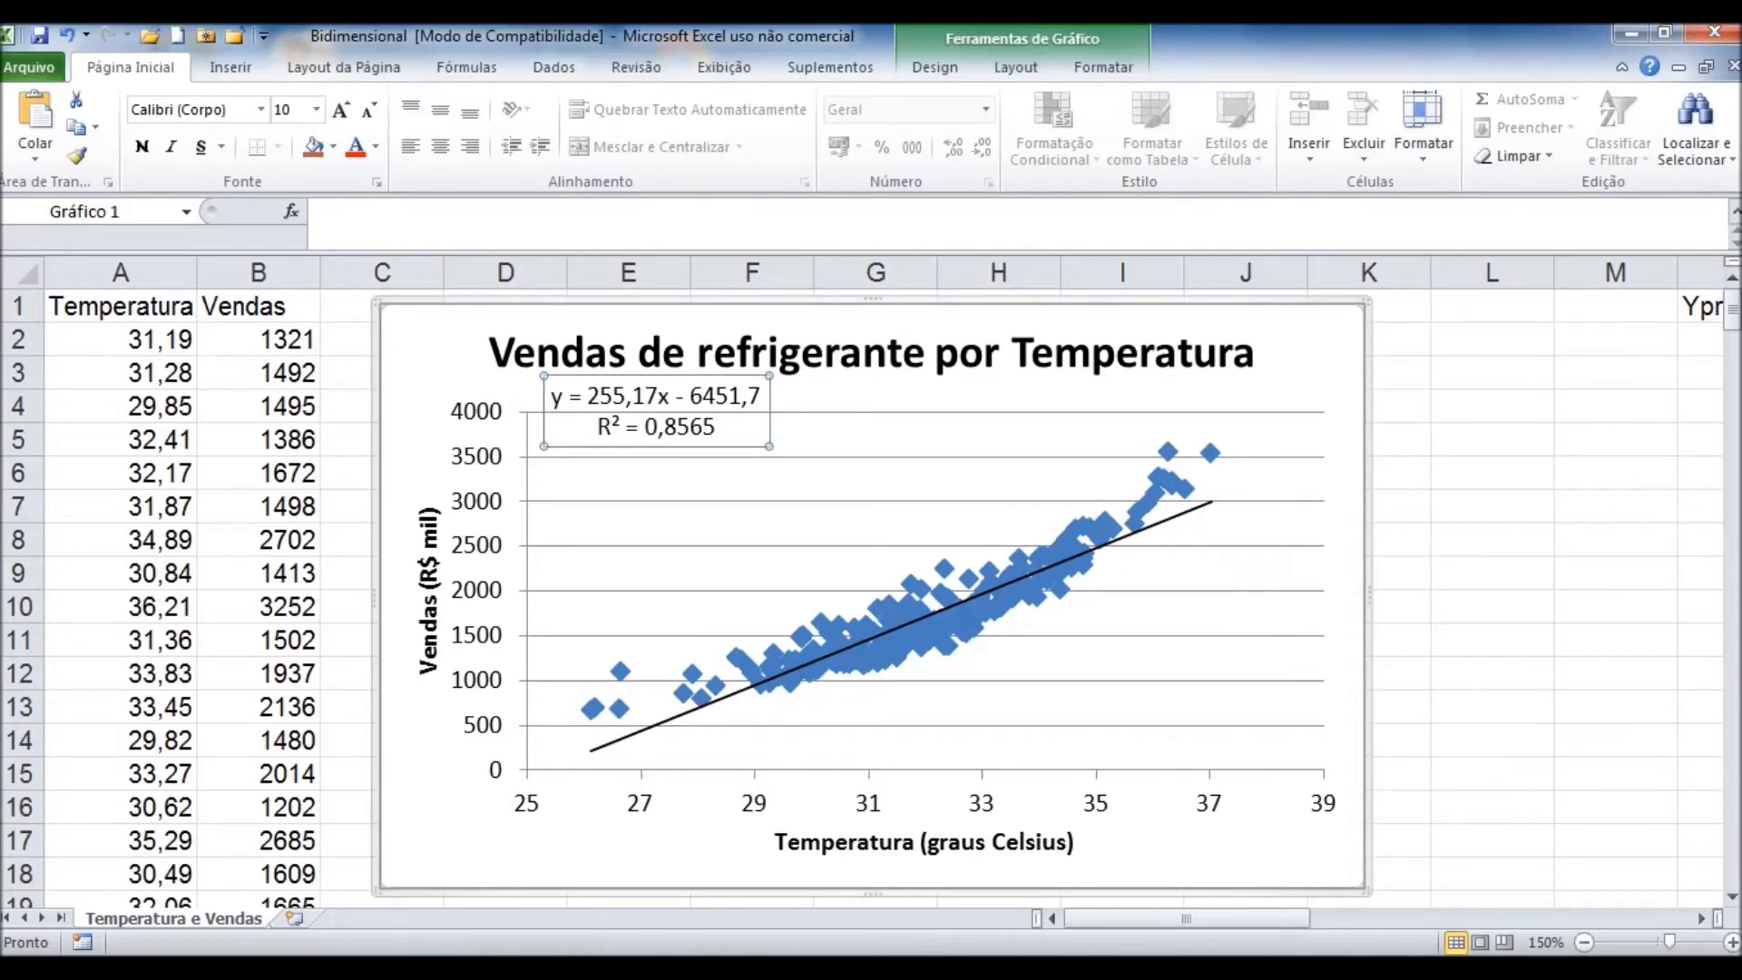
Step: Add a logarithmic trendline to the same data series, showing its equation and R-squared value on the chart
mouse_move(621, 673)
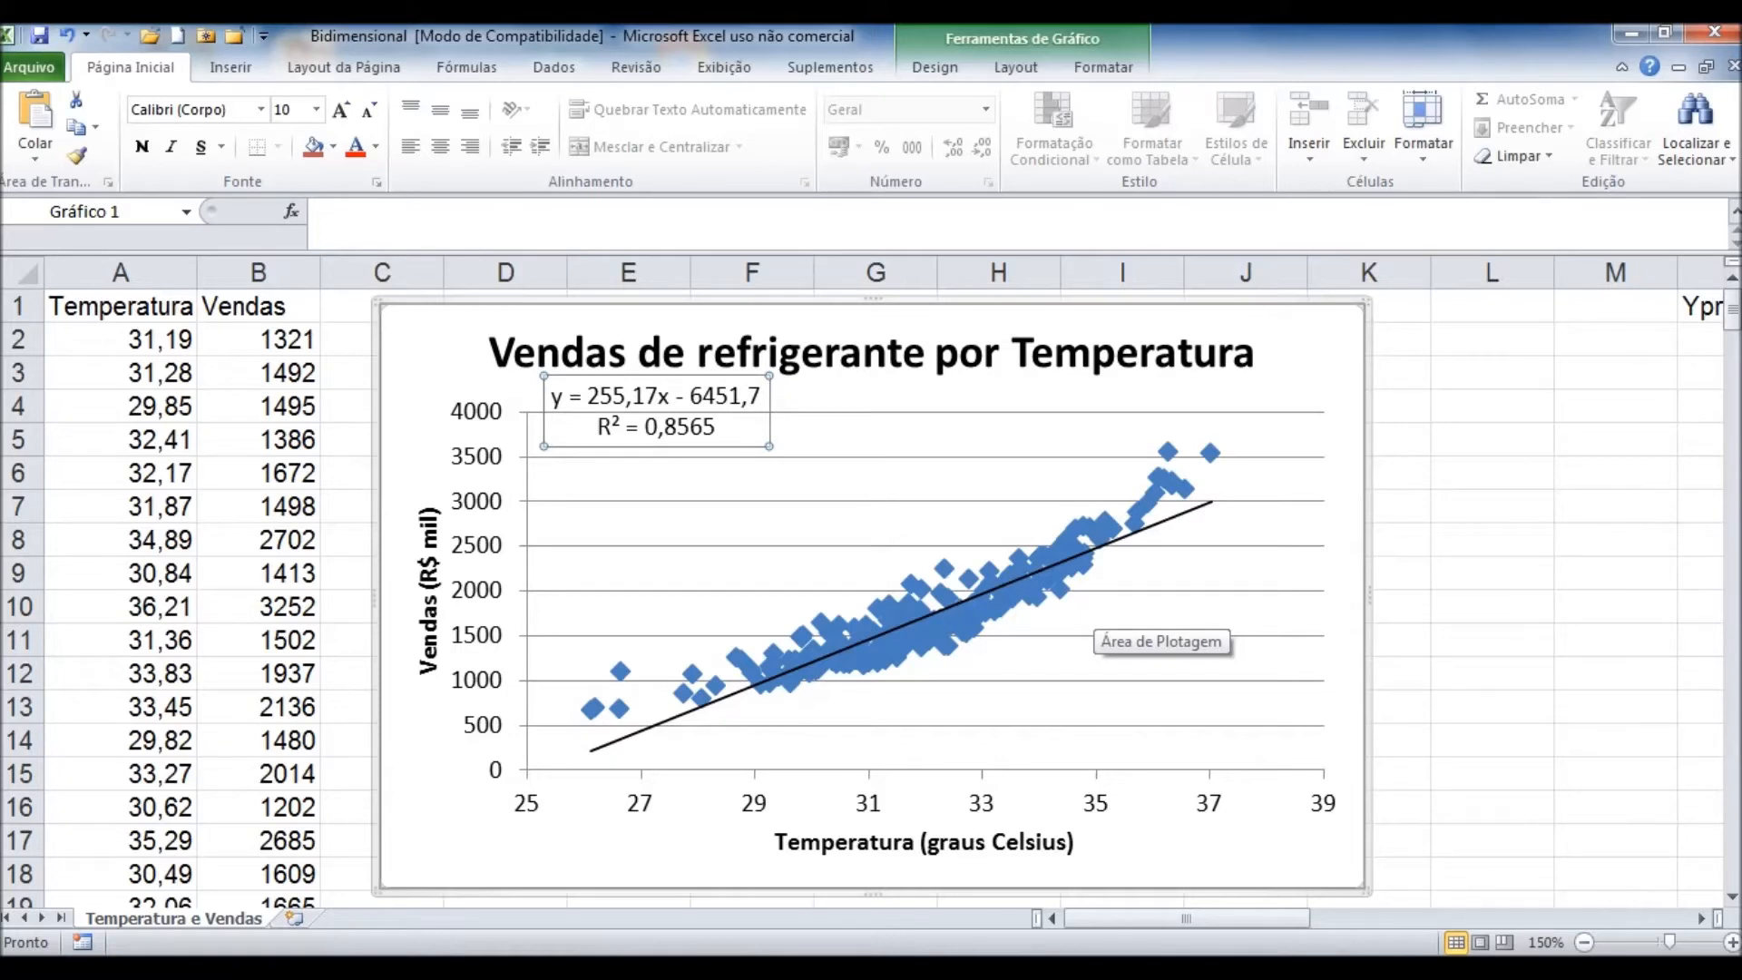
click(969, 622)
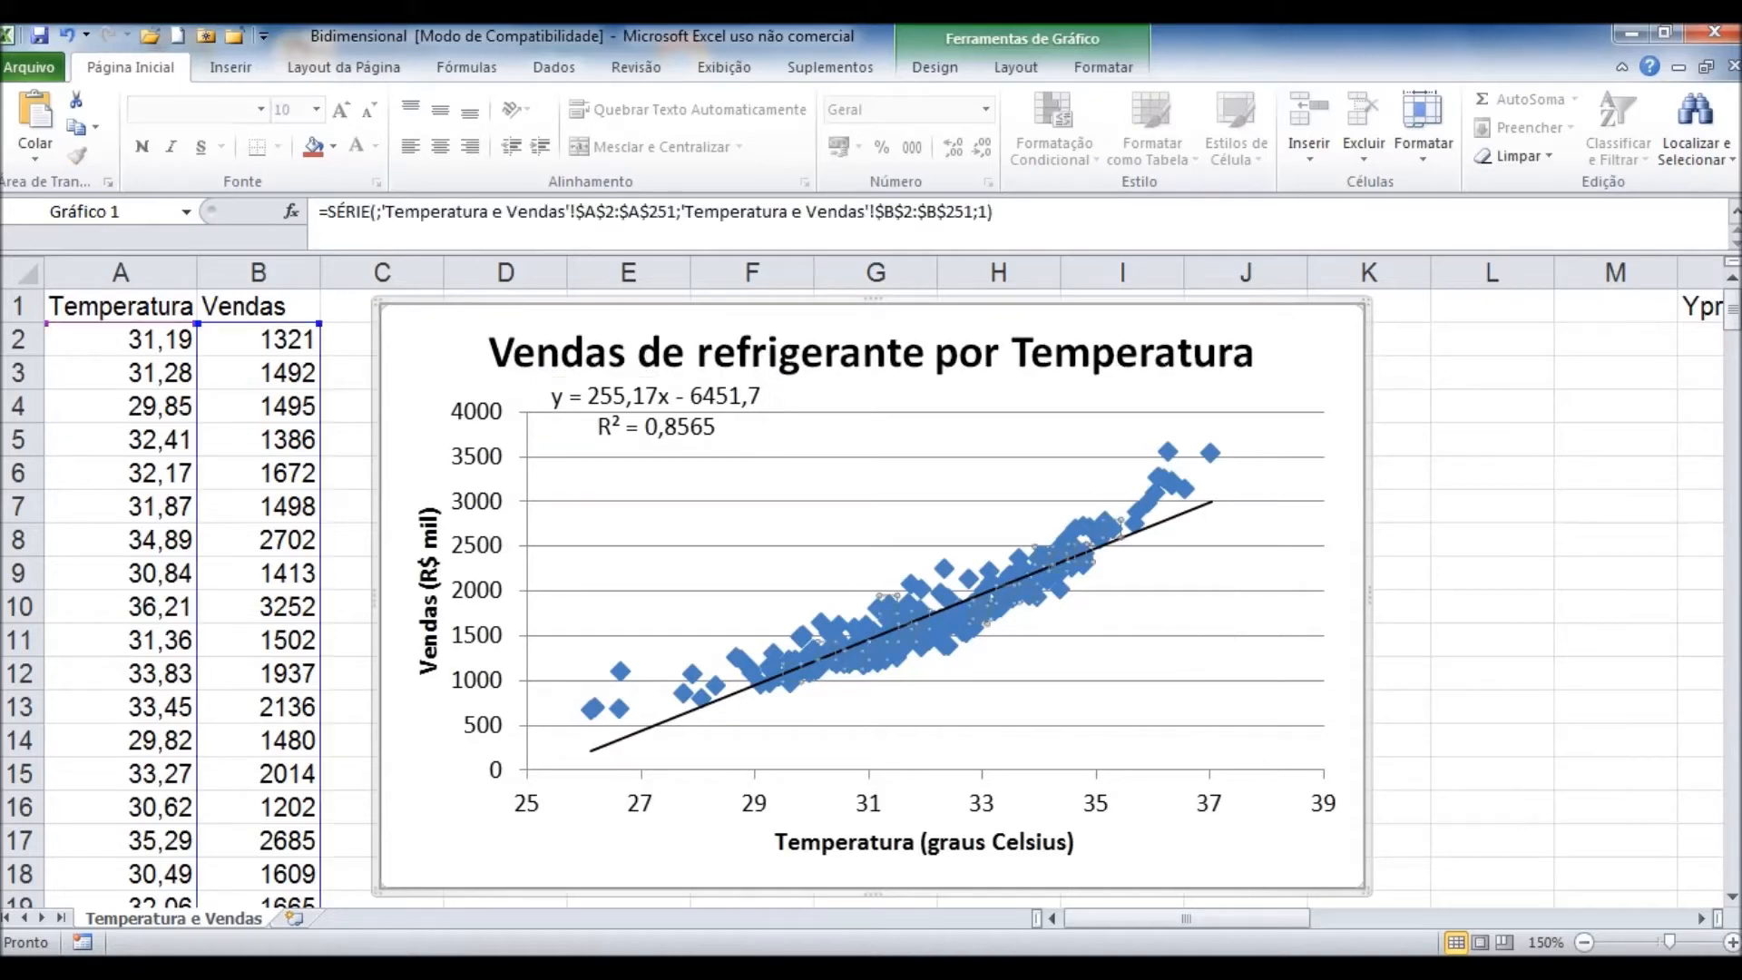
right_click(938, 632)
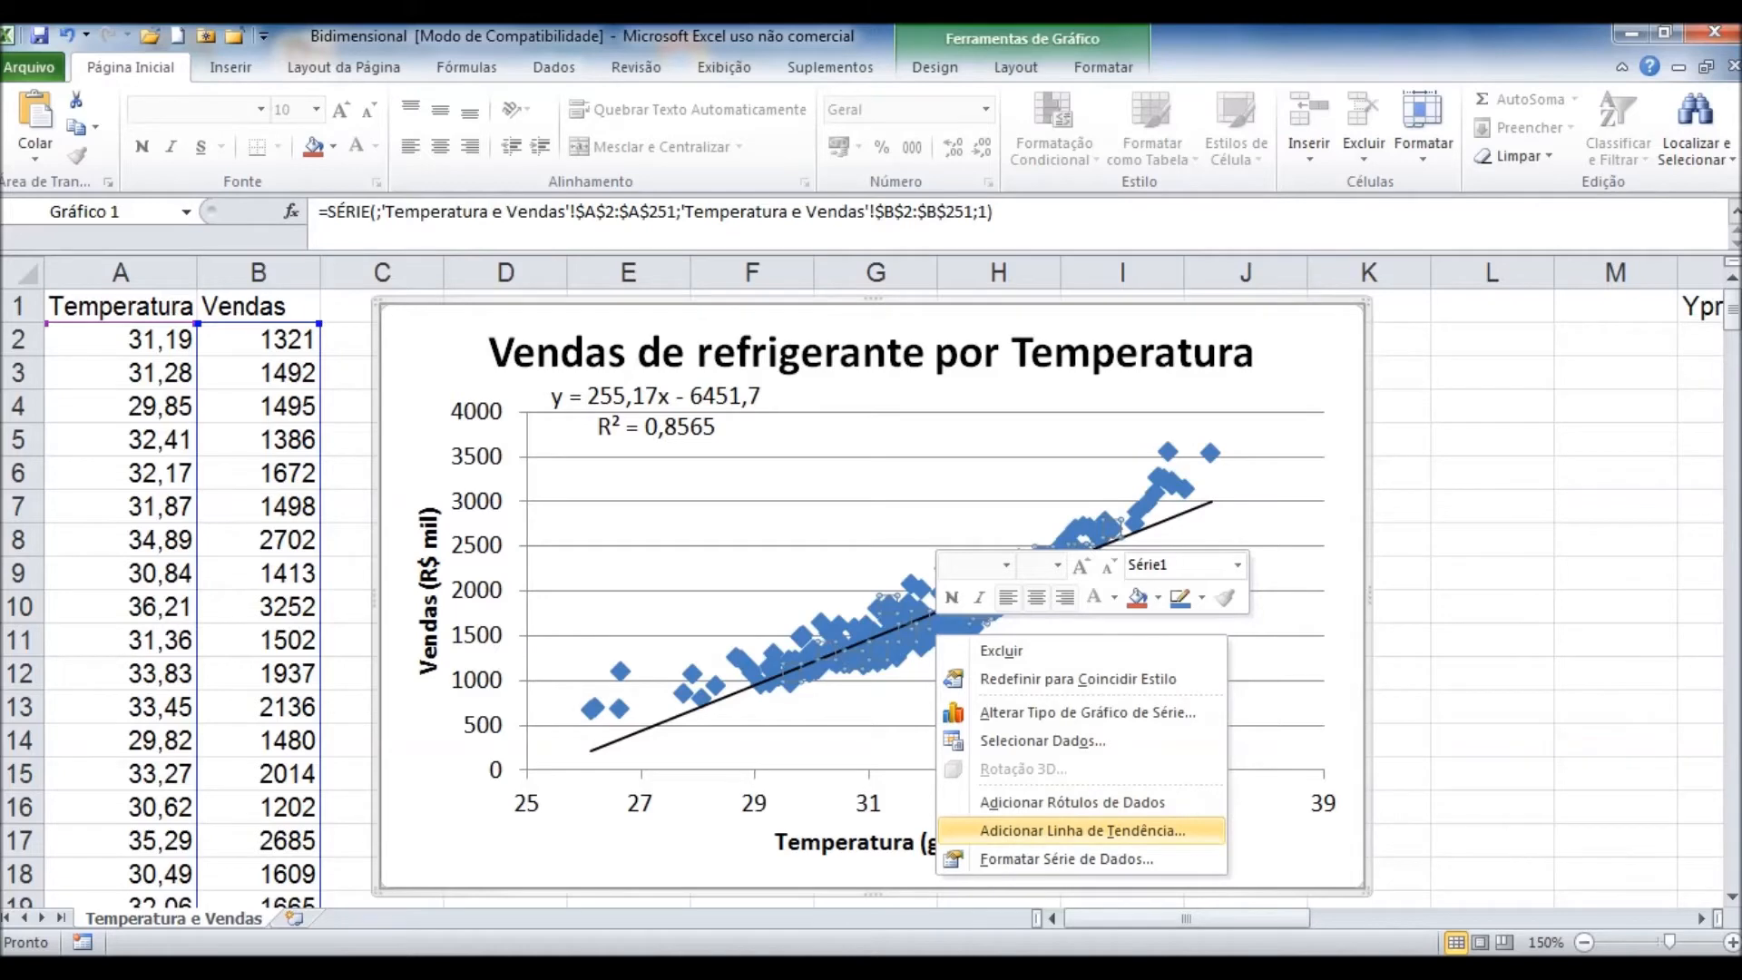
click(1081, 830)
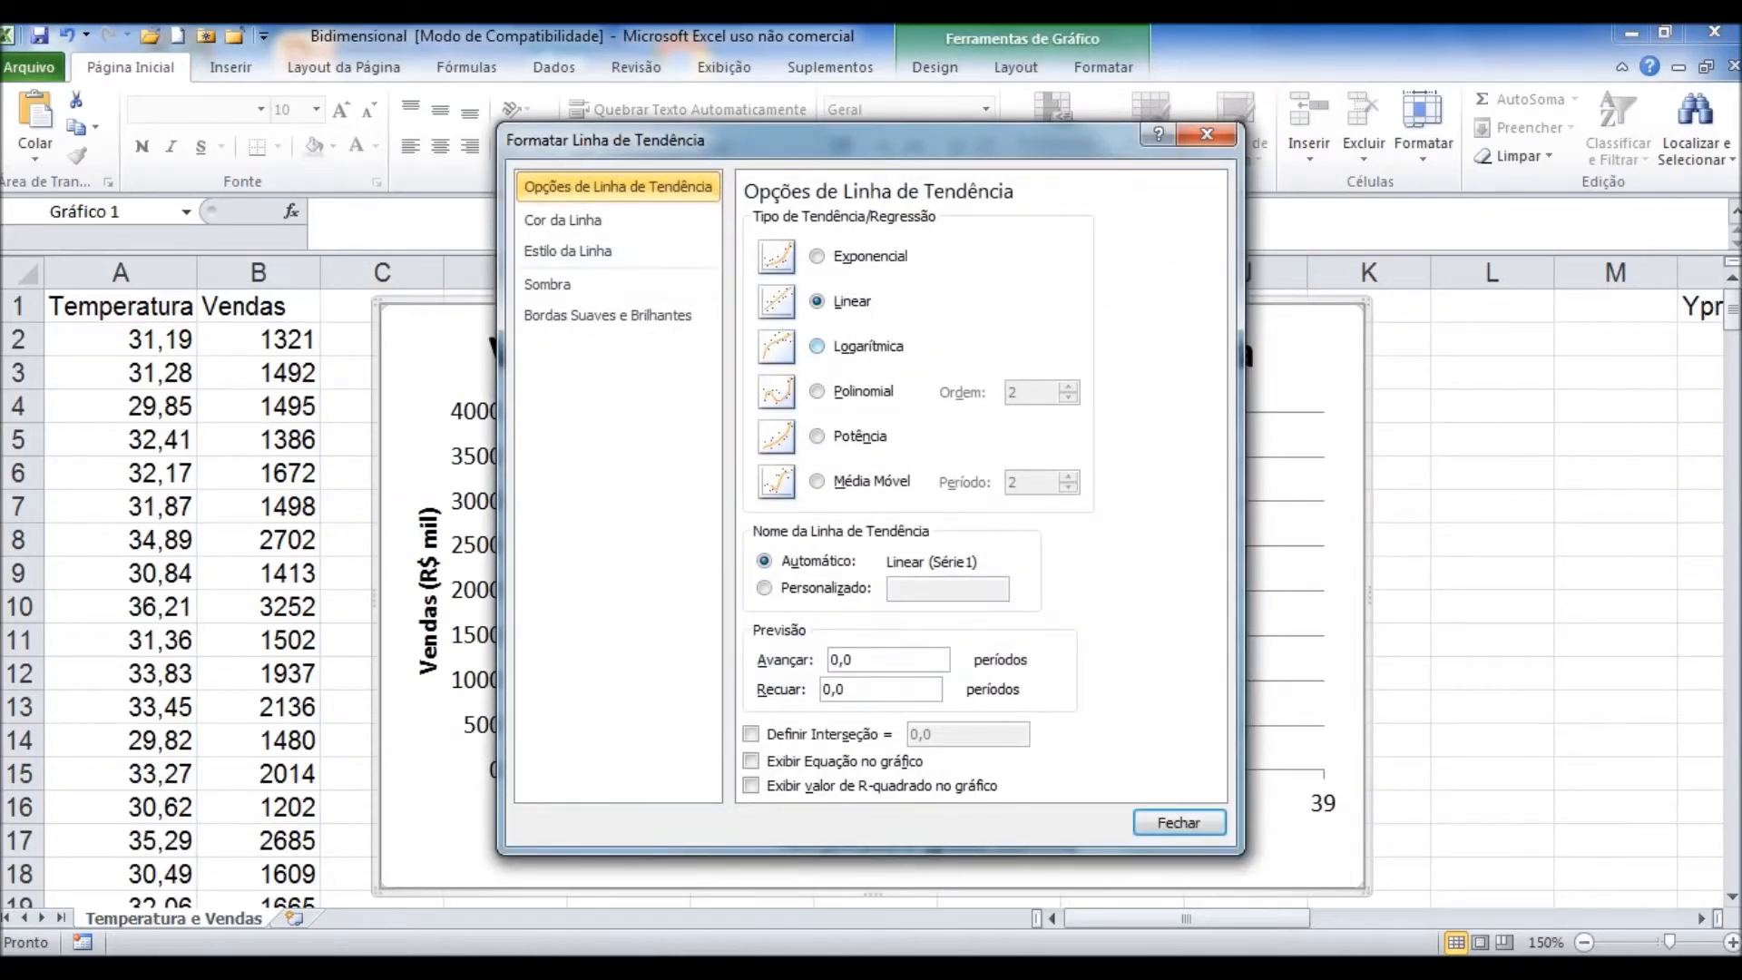
click(816, 346)
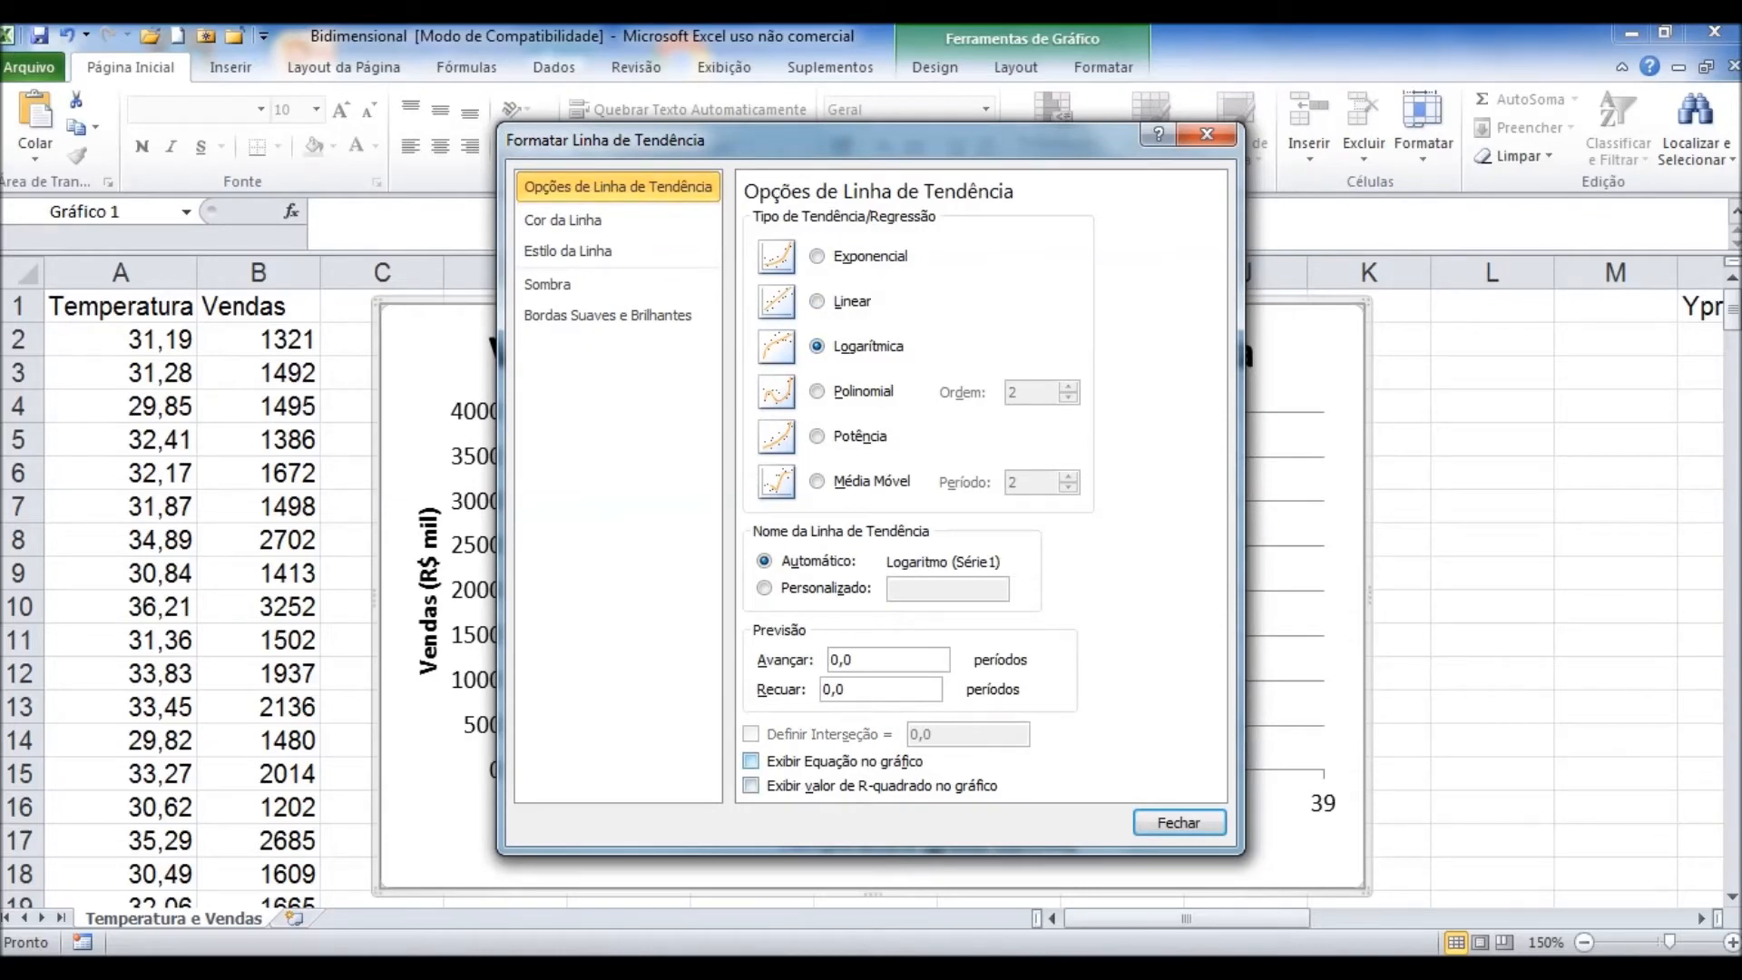
click(751, 761)
click(750, 785)
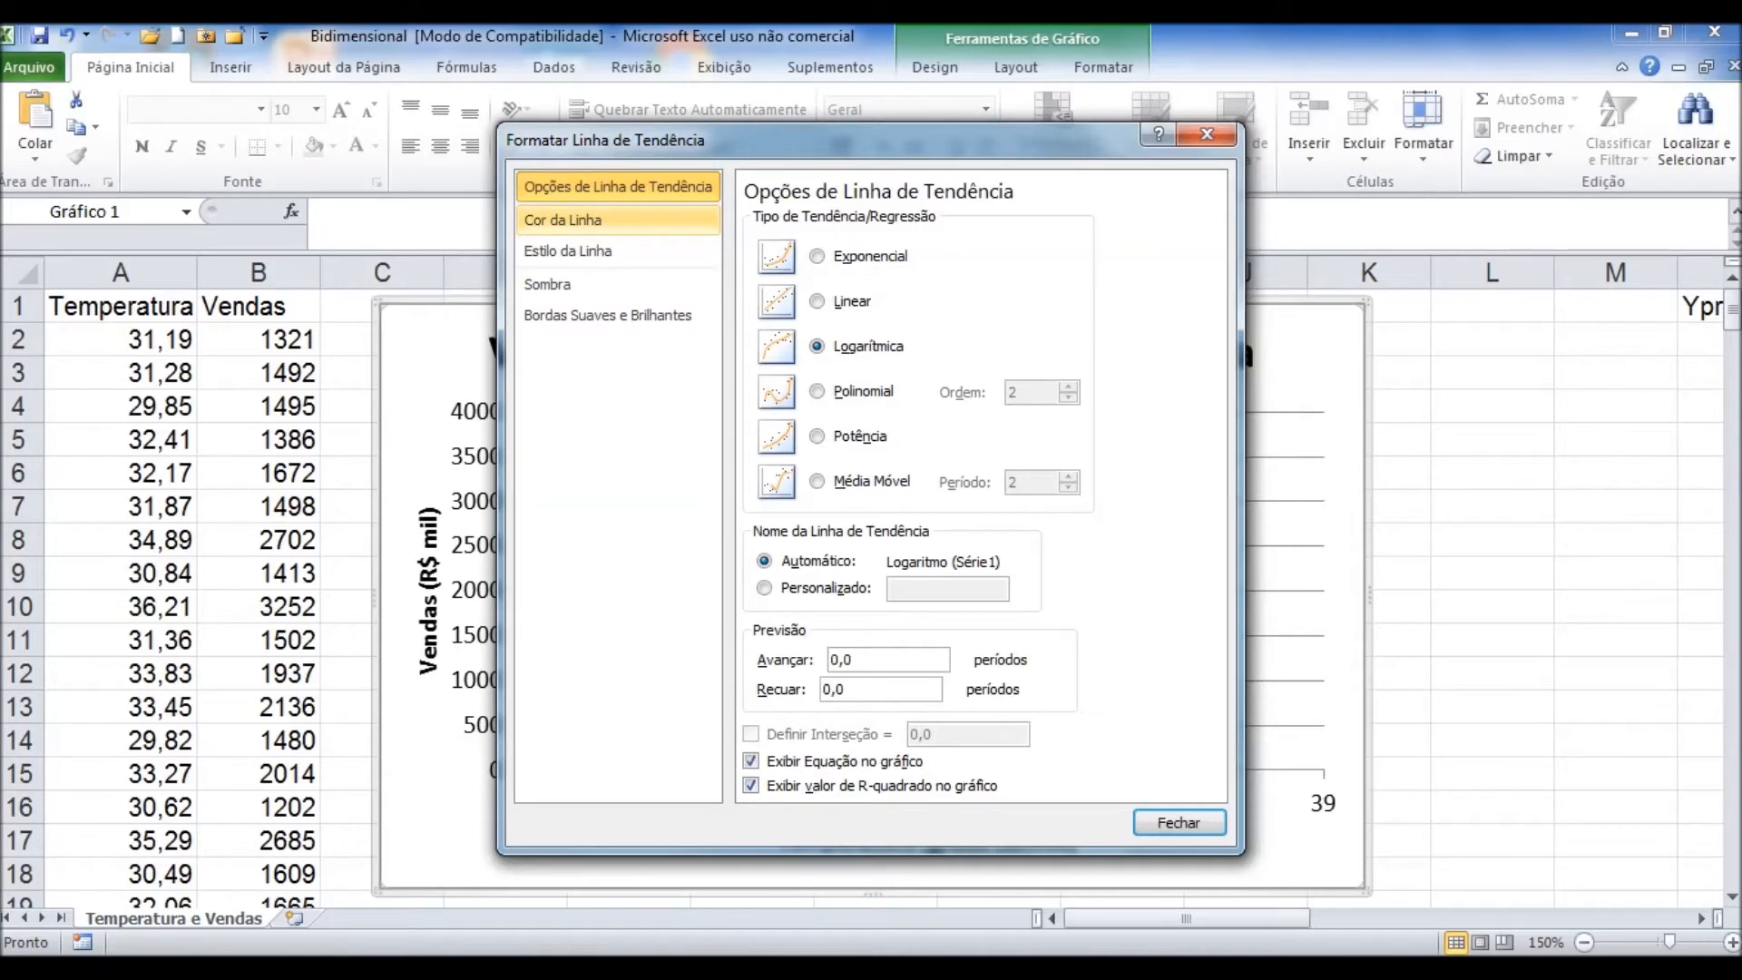
Step: Format the logarithmic trendline as a solid green line and increase its width by two increments
click(580, 220)
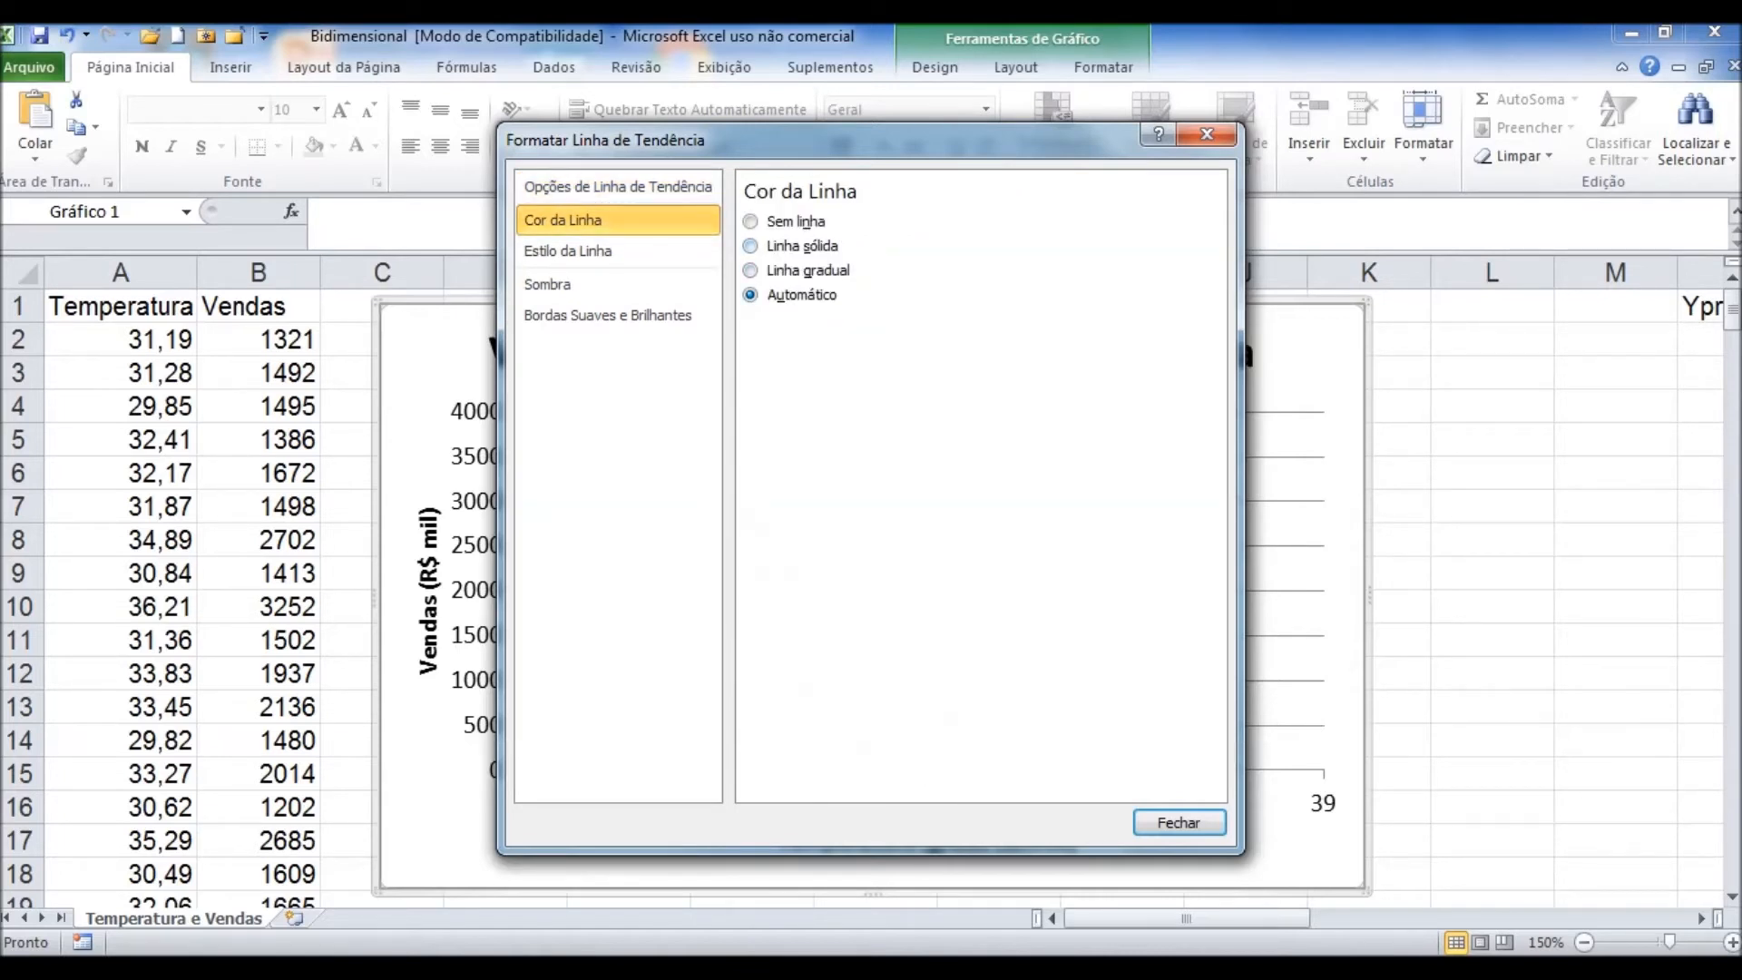
click(750, 246)
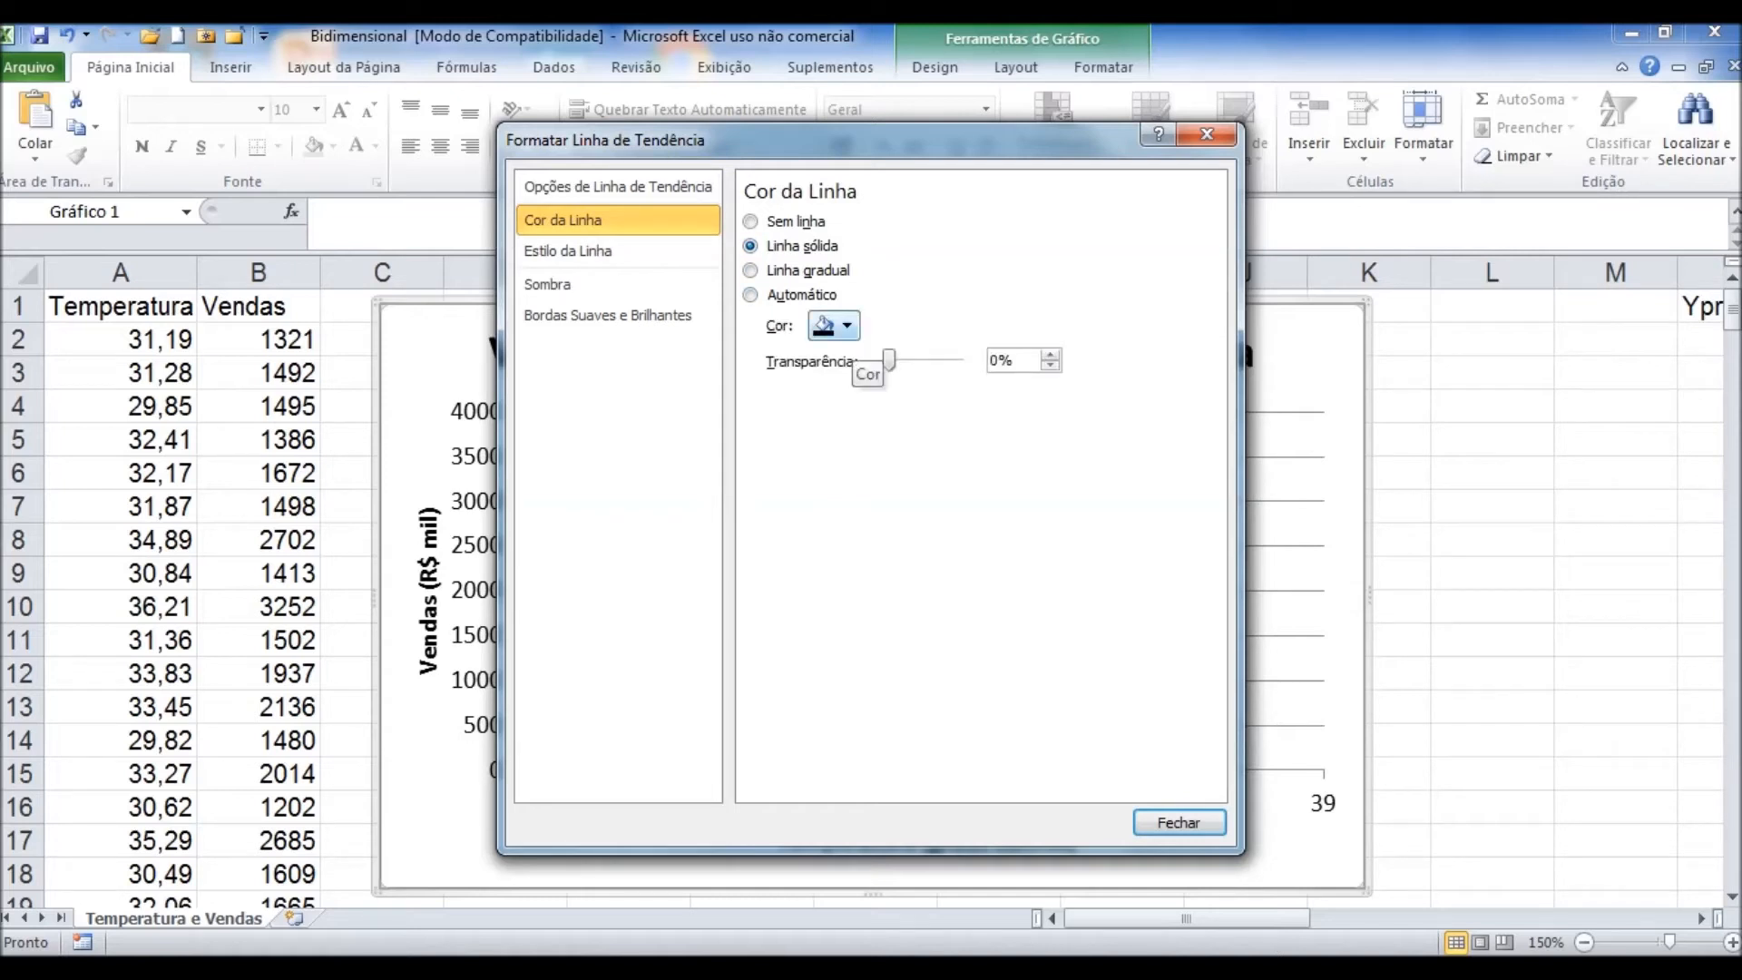
click(835, 325)
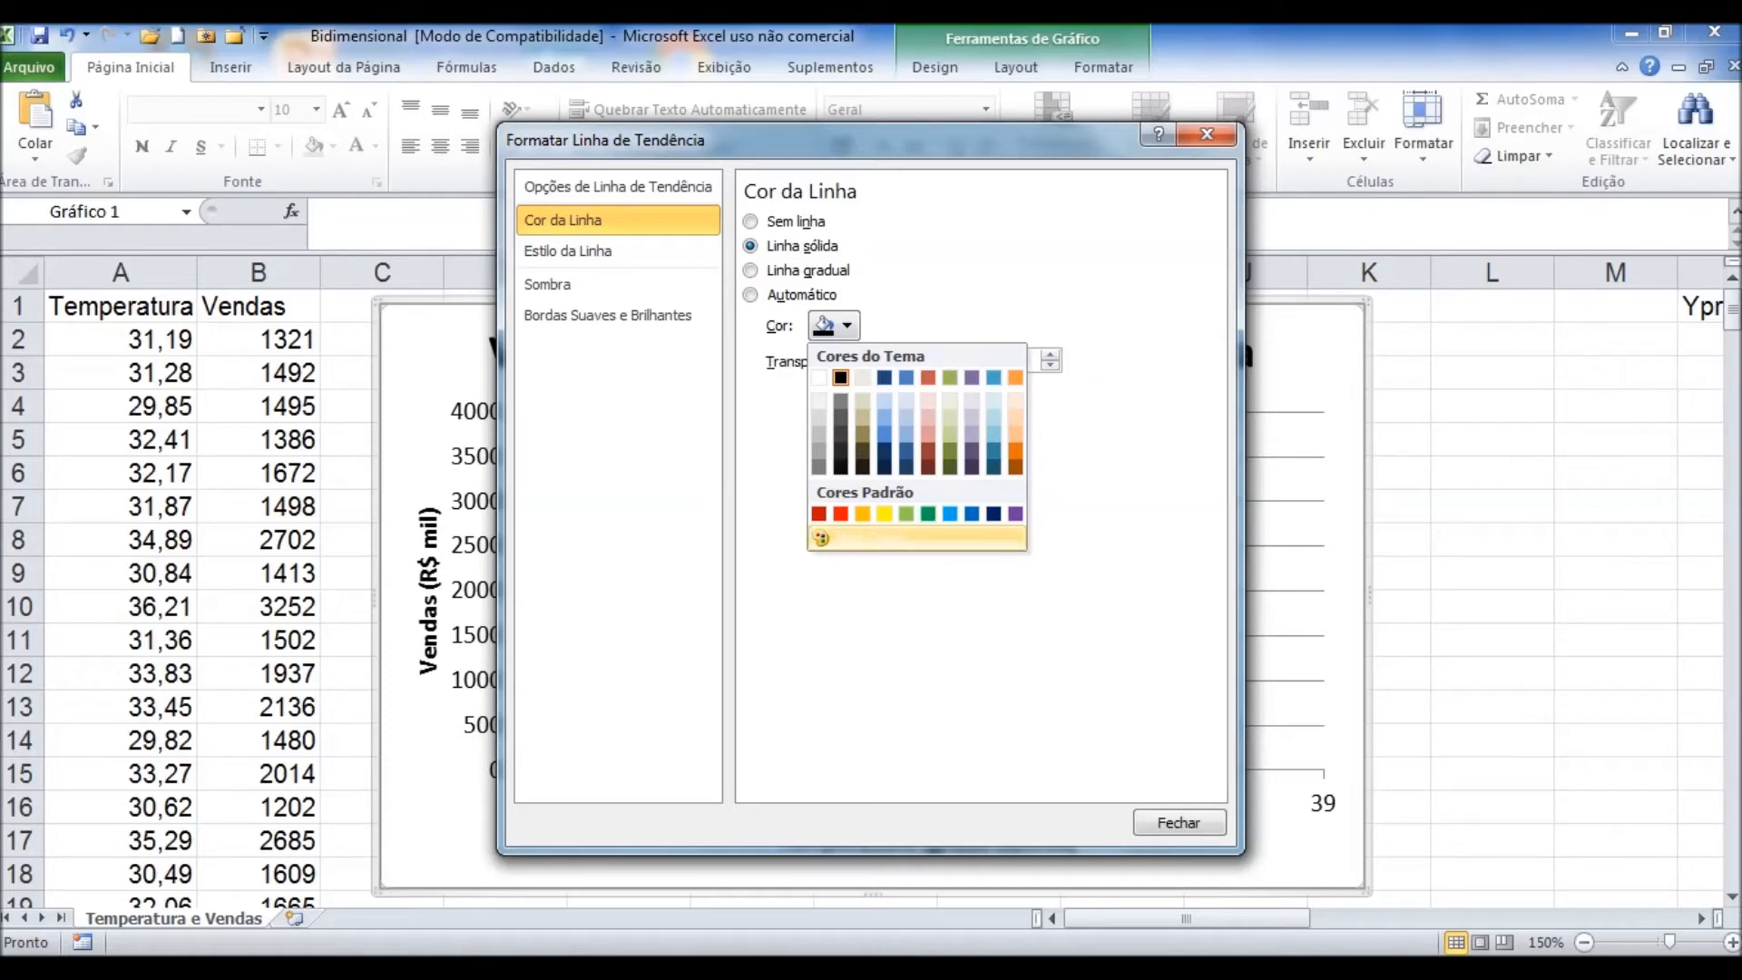
click(928, 514)
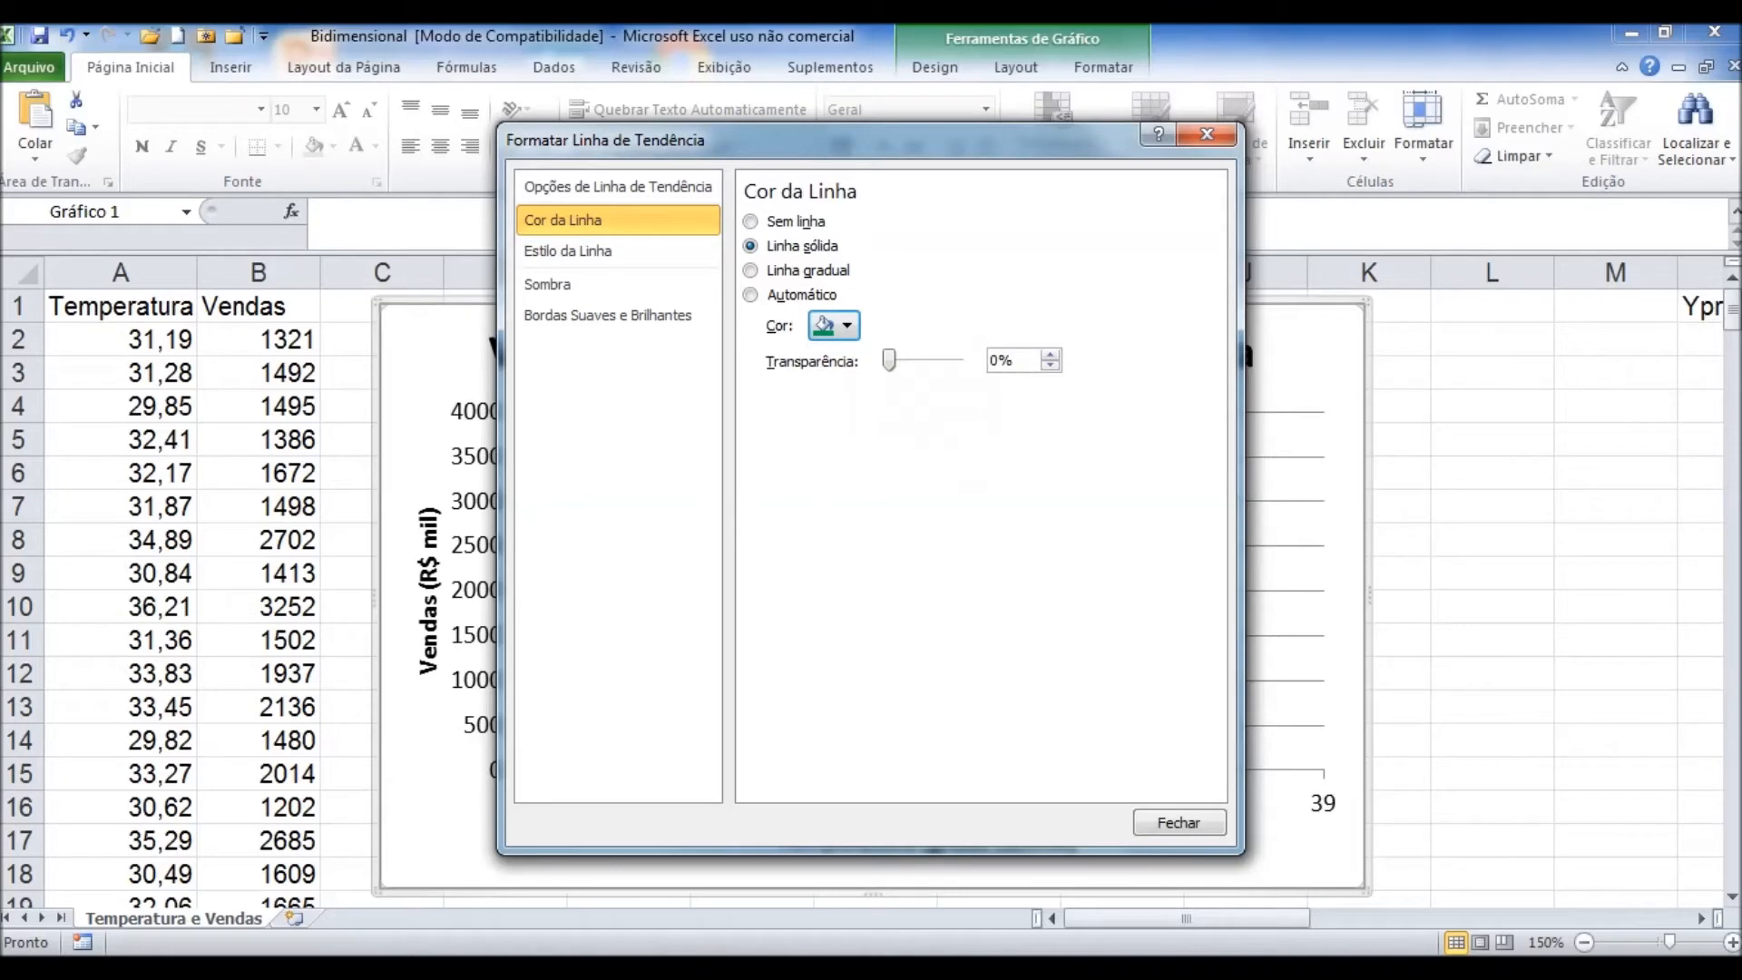
click(617, 252)
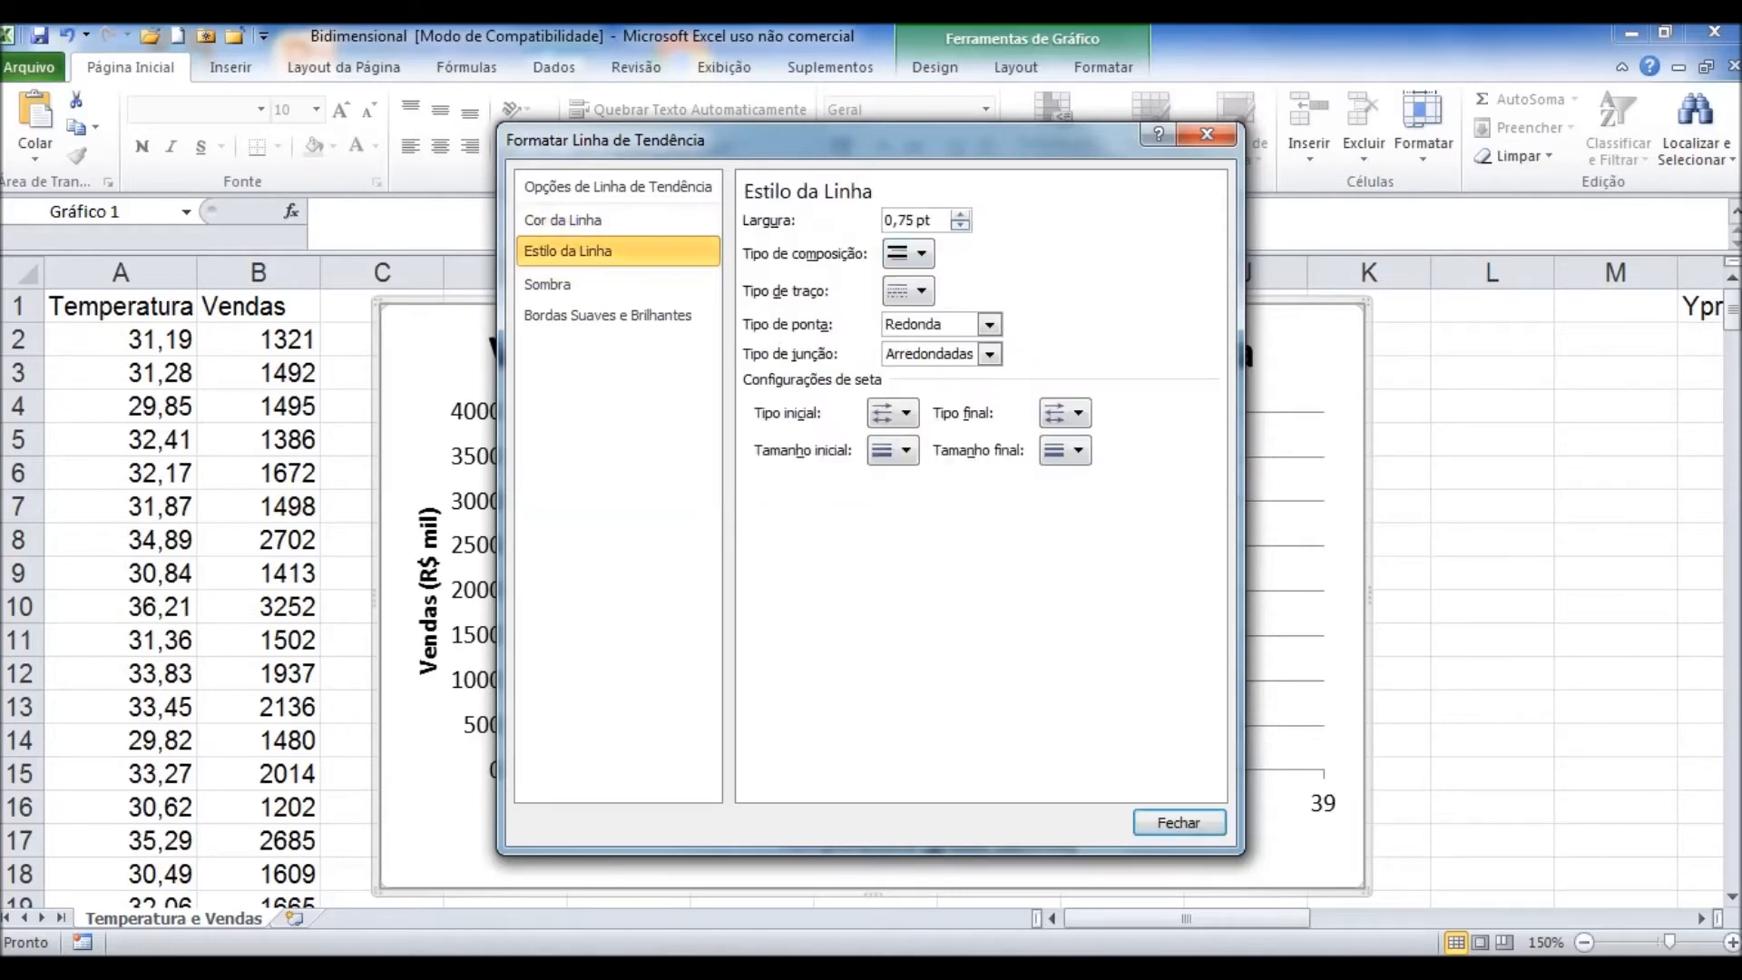
click(960, 214)
click(960, 215)
key(Return)
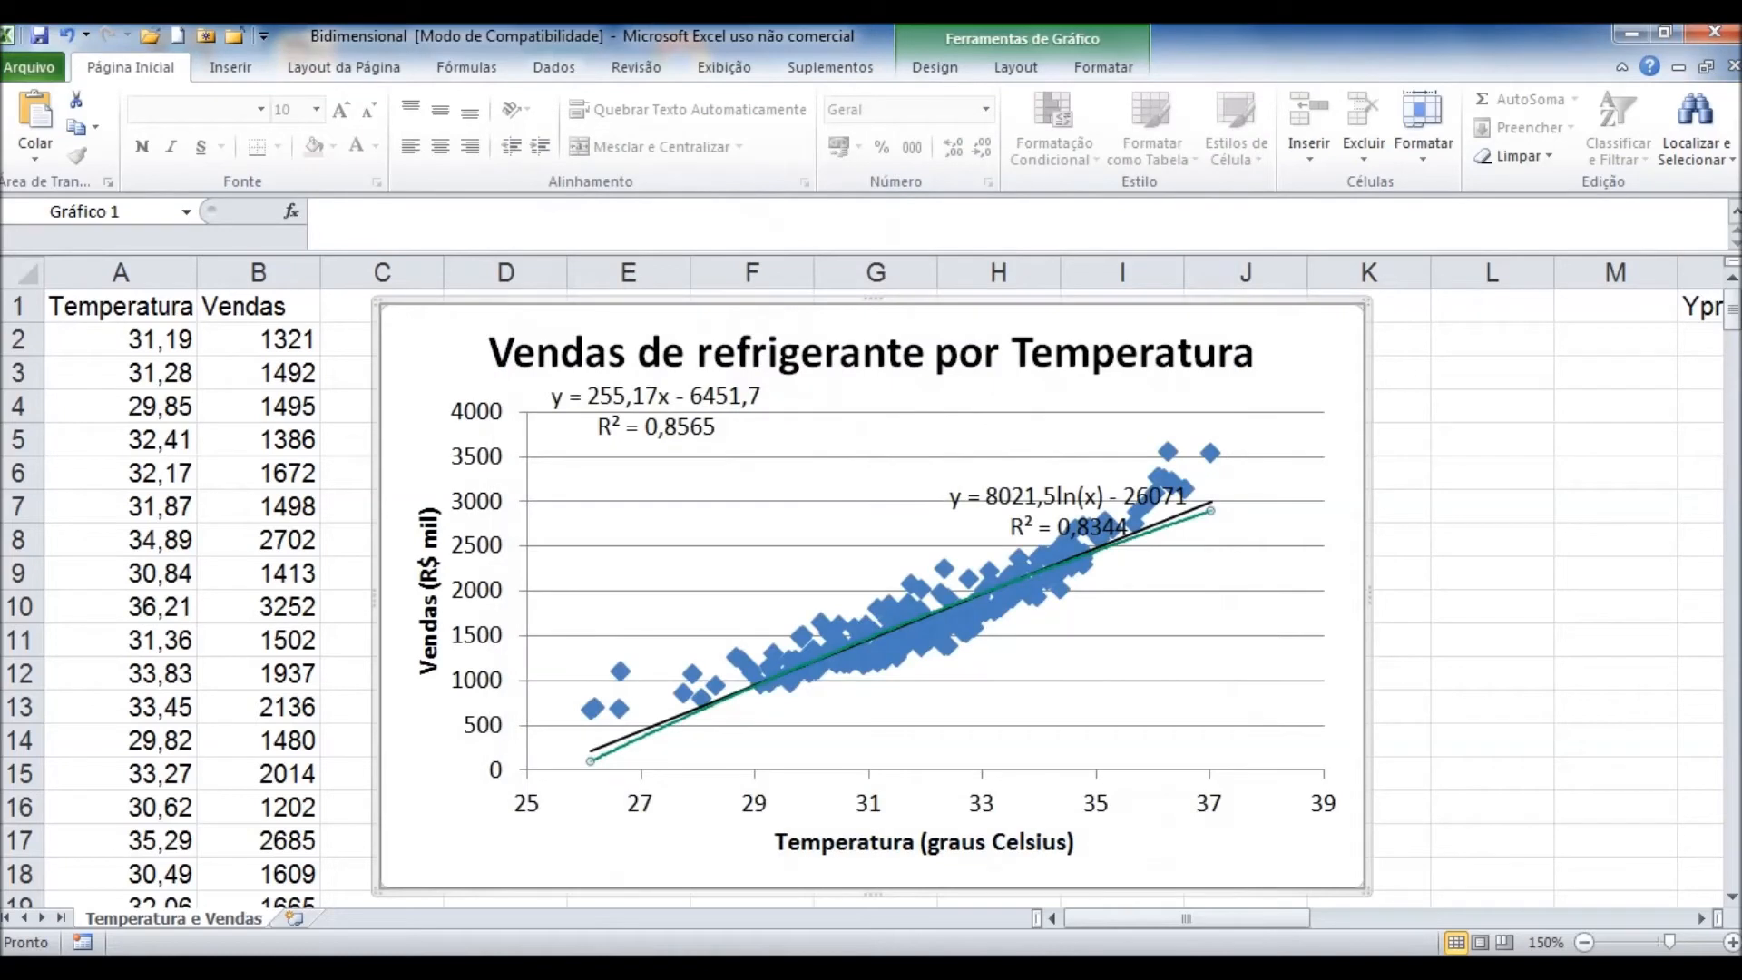
Step: Place the logarithmic equation label just below the linear one and colour its text green to match its trendline
drag(1068, 510, 667, 492)
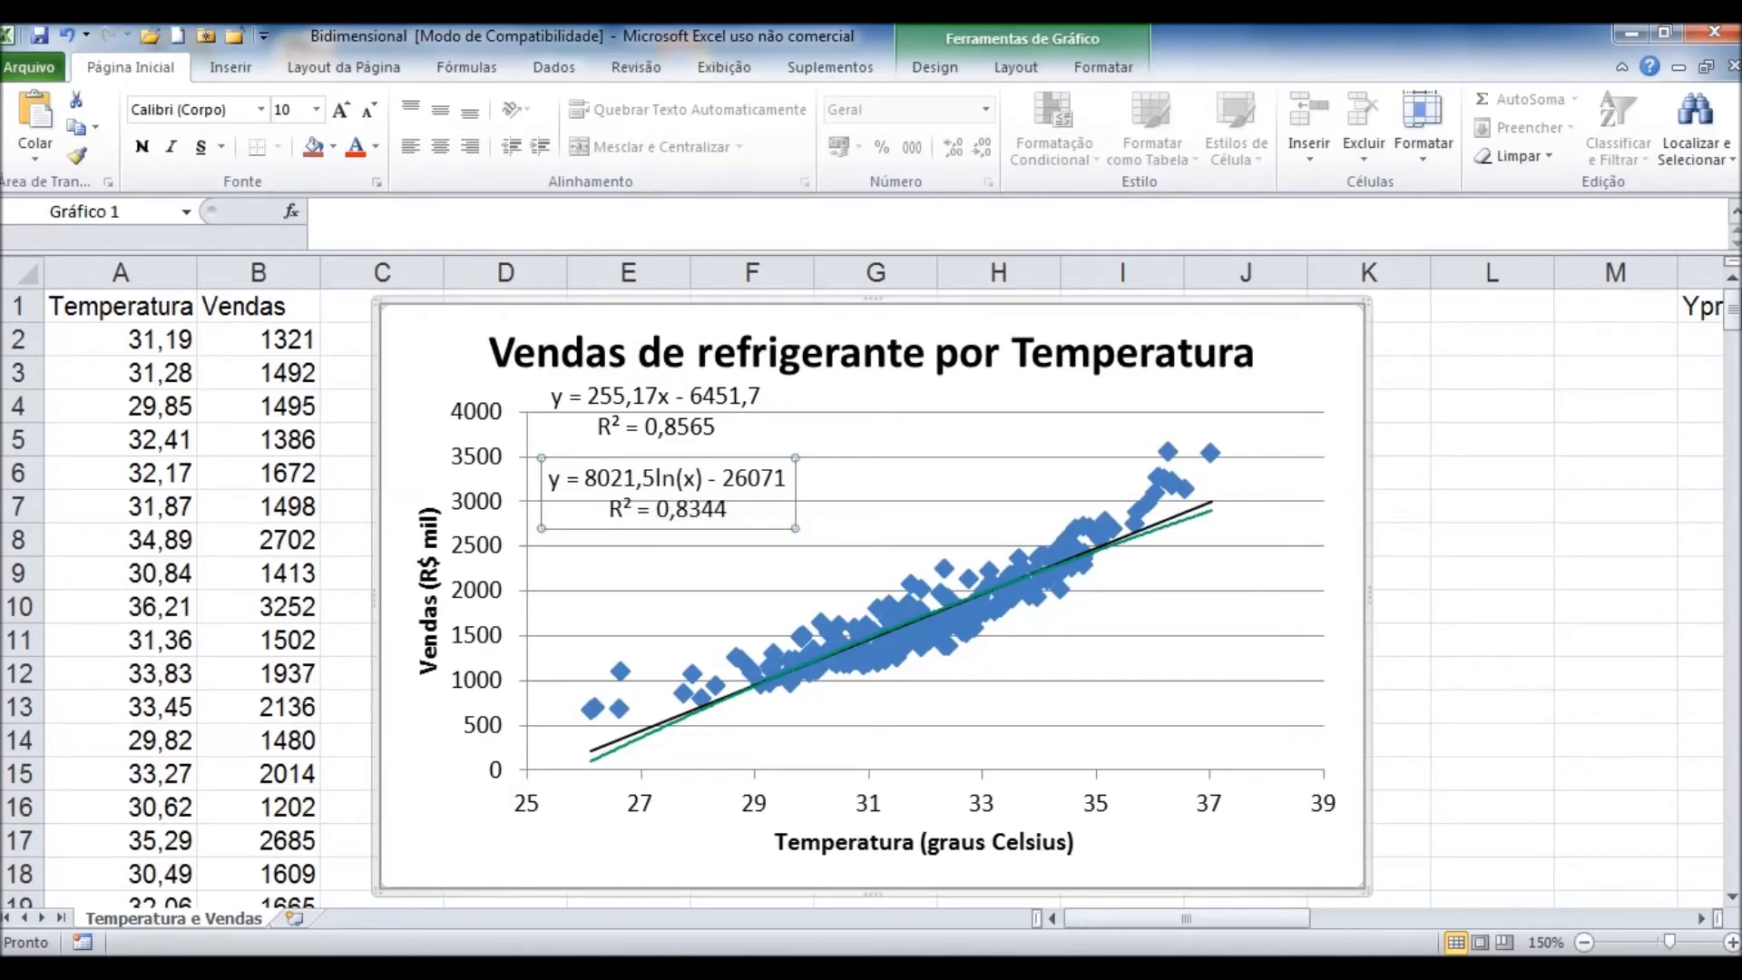
click(375, 147)
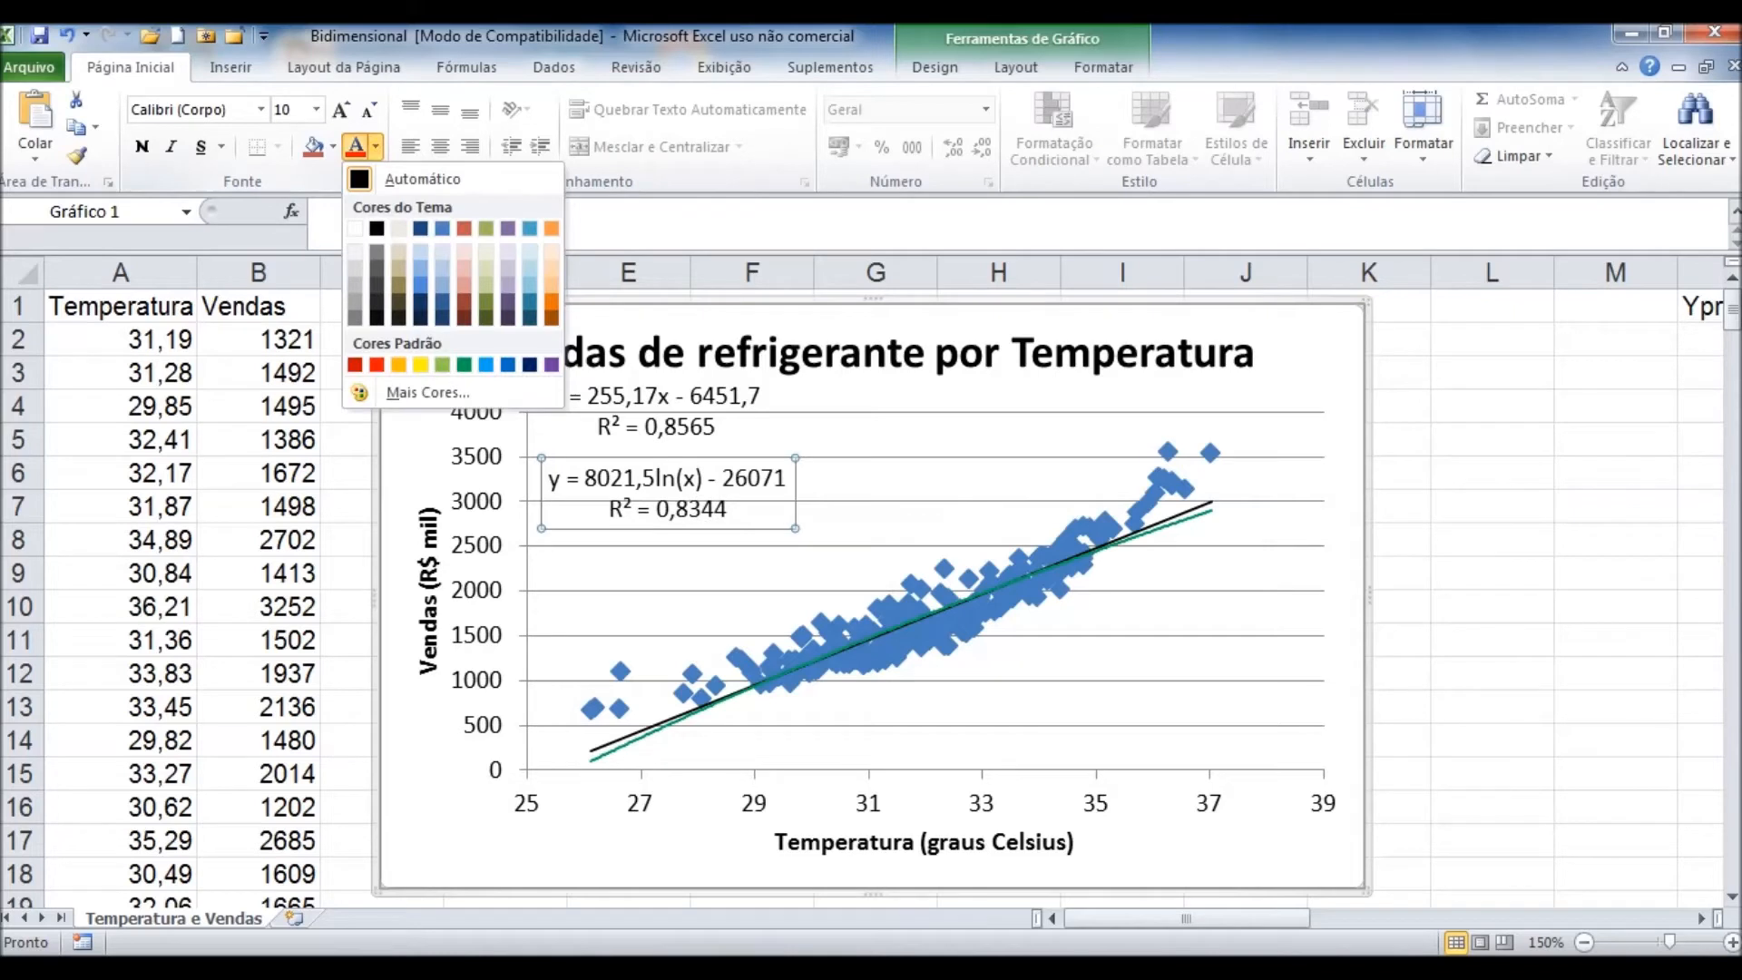
click(464, 364)
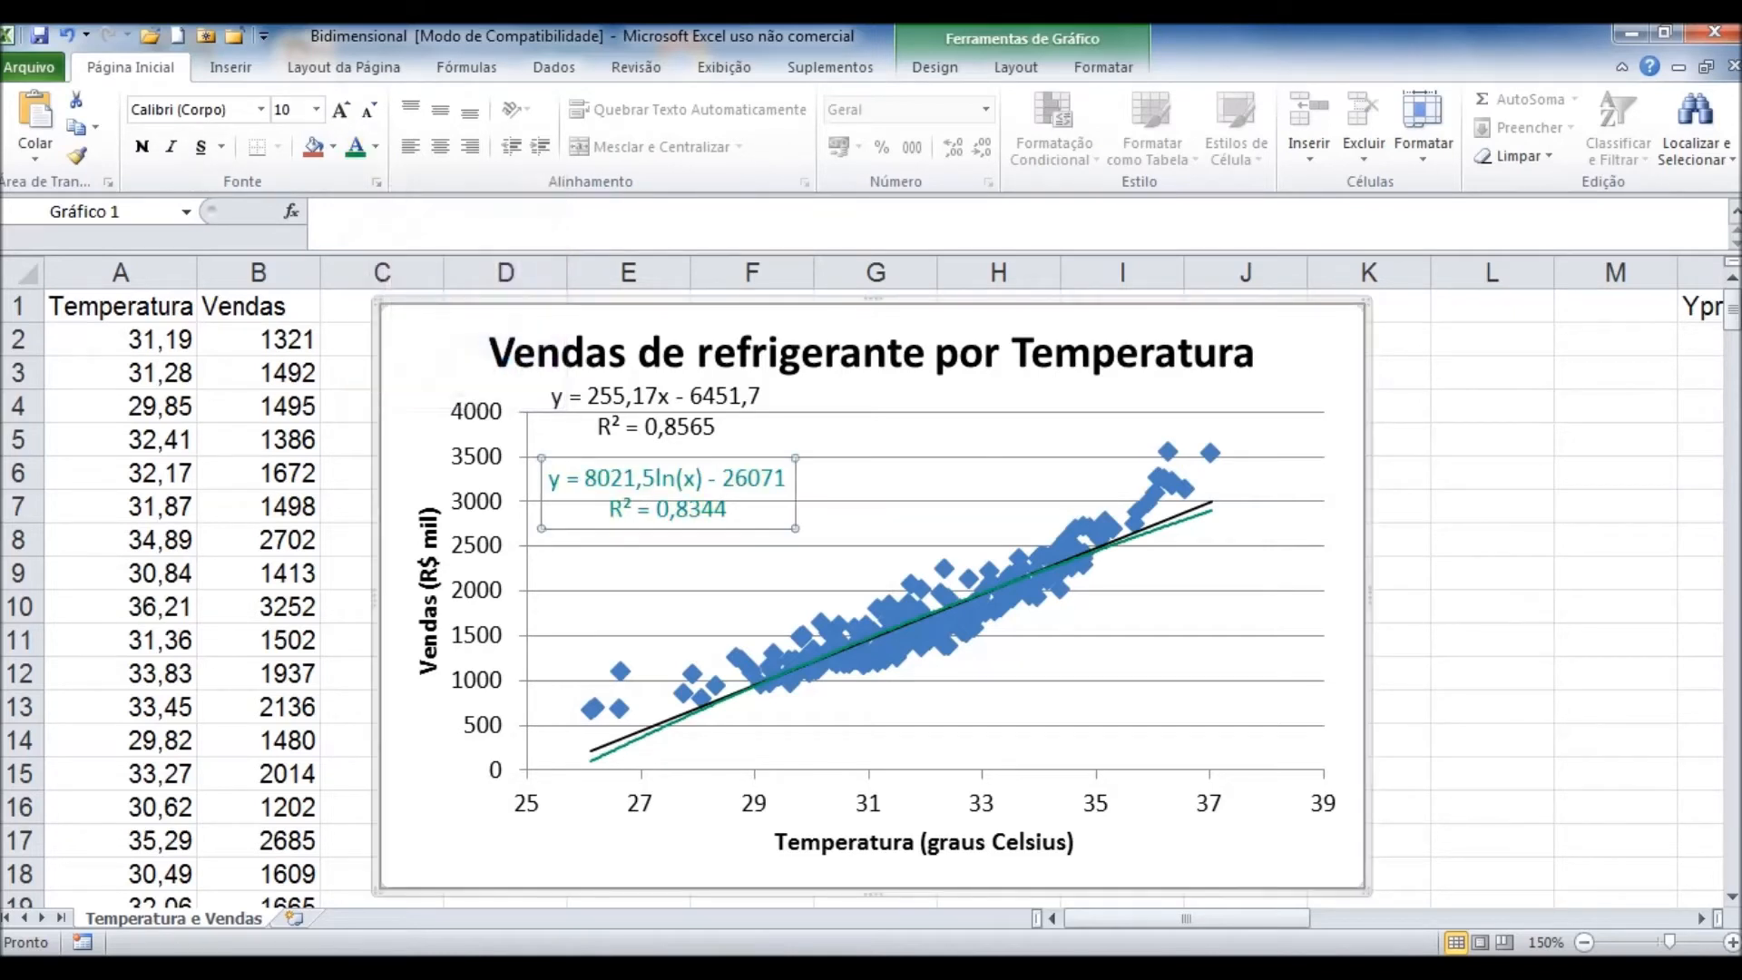
click(1493, 606)
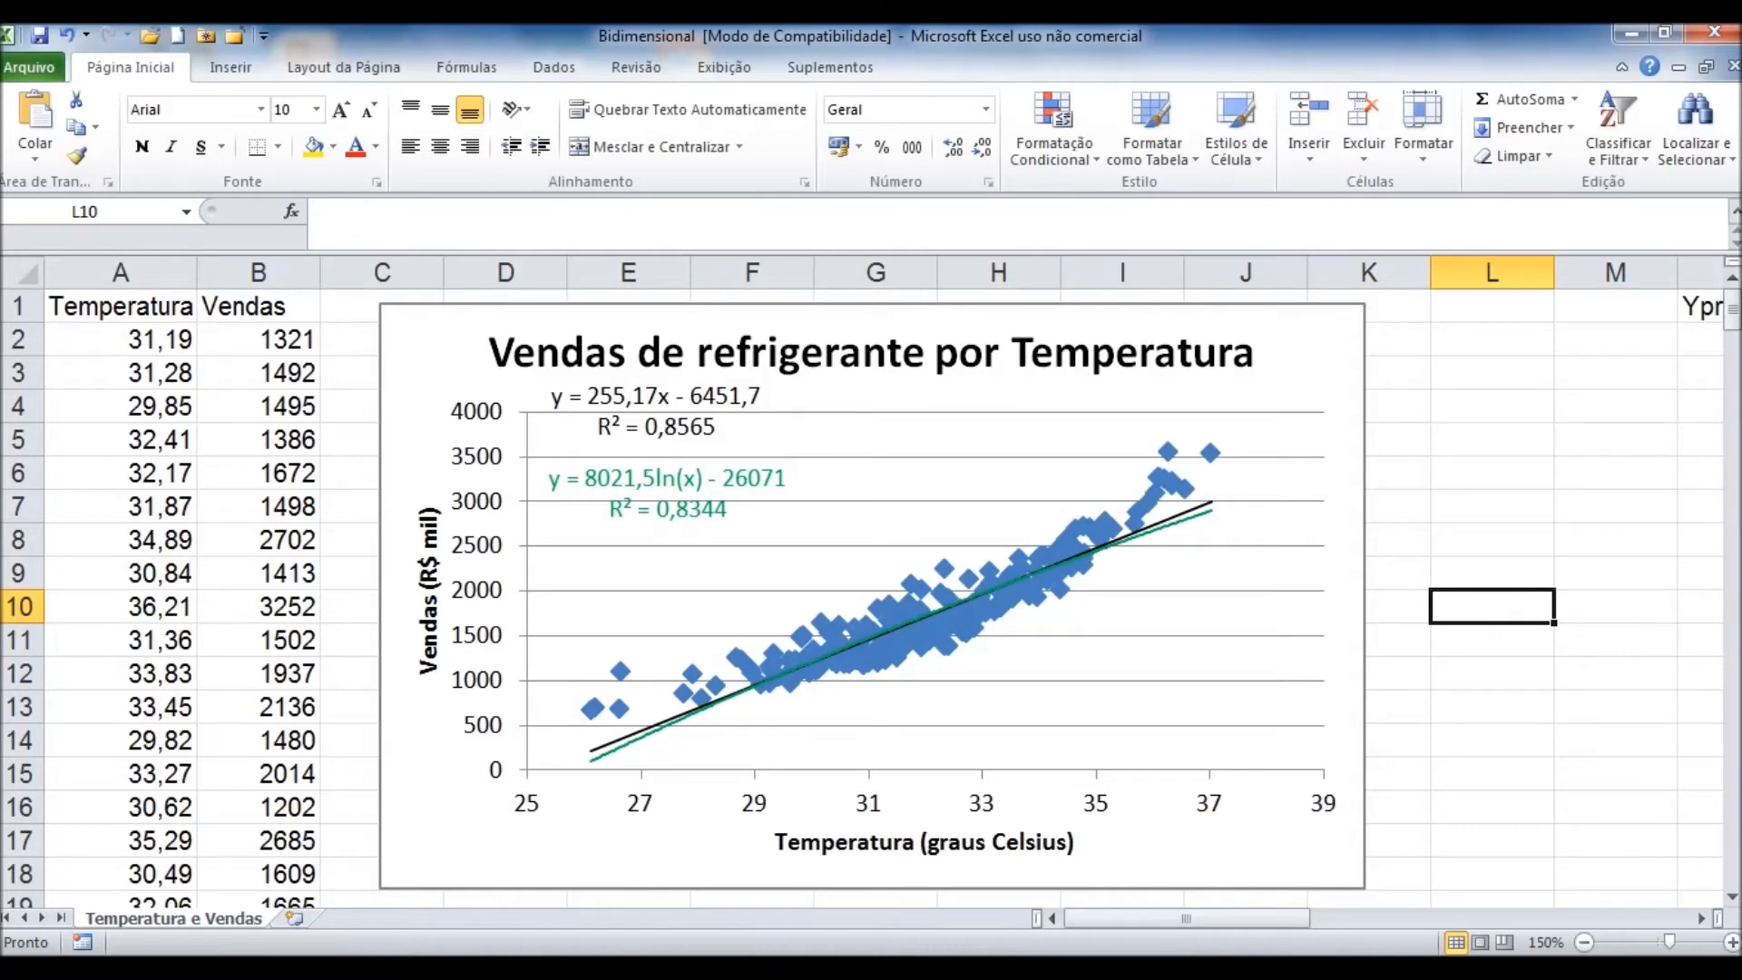
click(669, 493)
drag(669, 493, 669, 499)
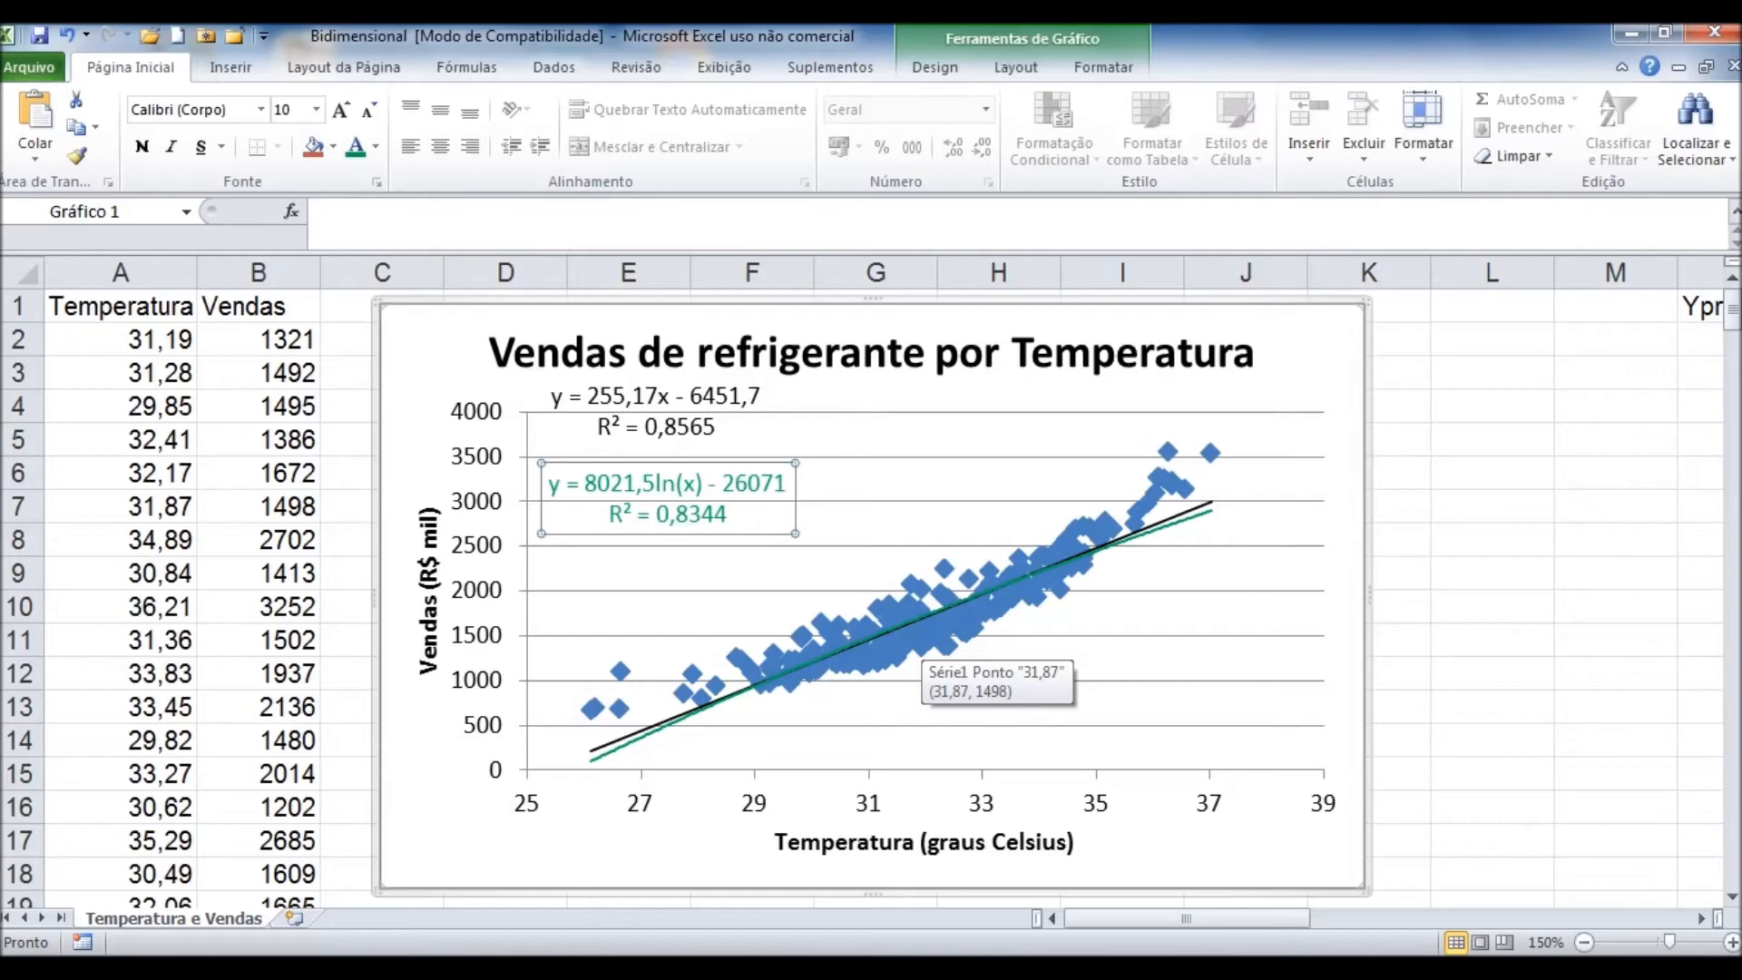
Step: Add a polynomial trendline of order 2 to the data series, showing its equation and R-squared value on the chart
click(916, 646)
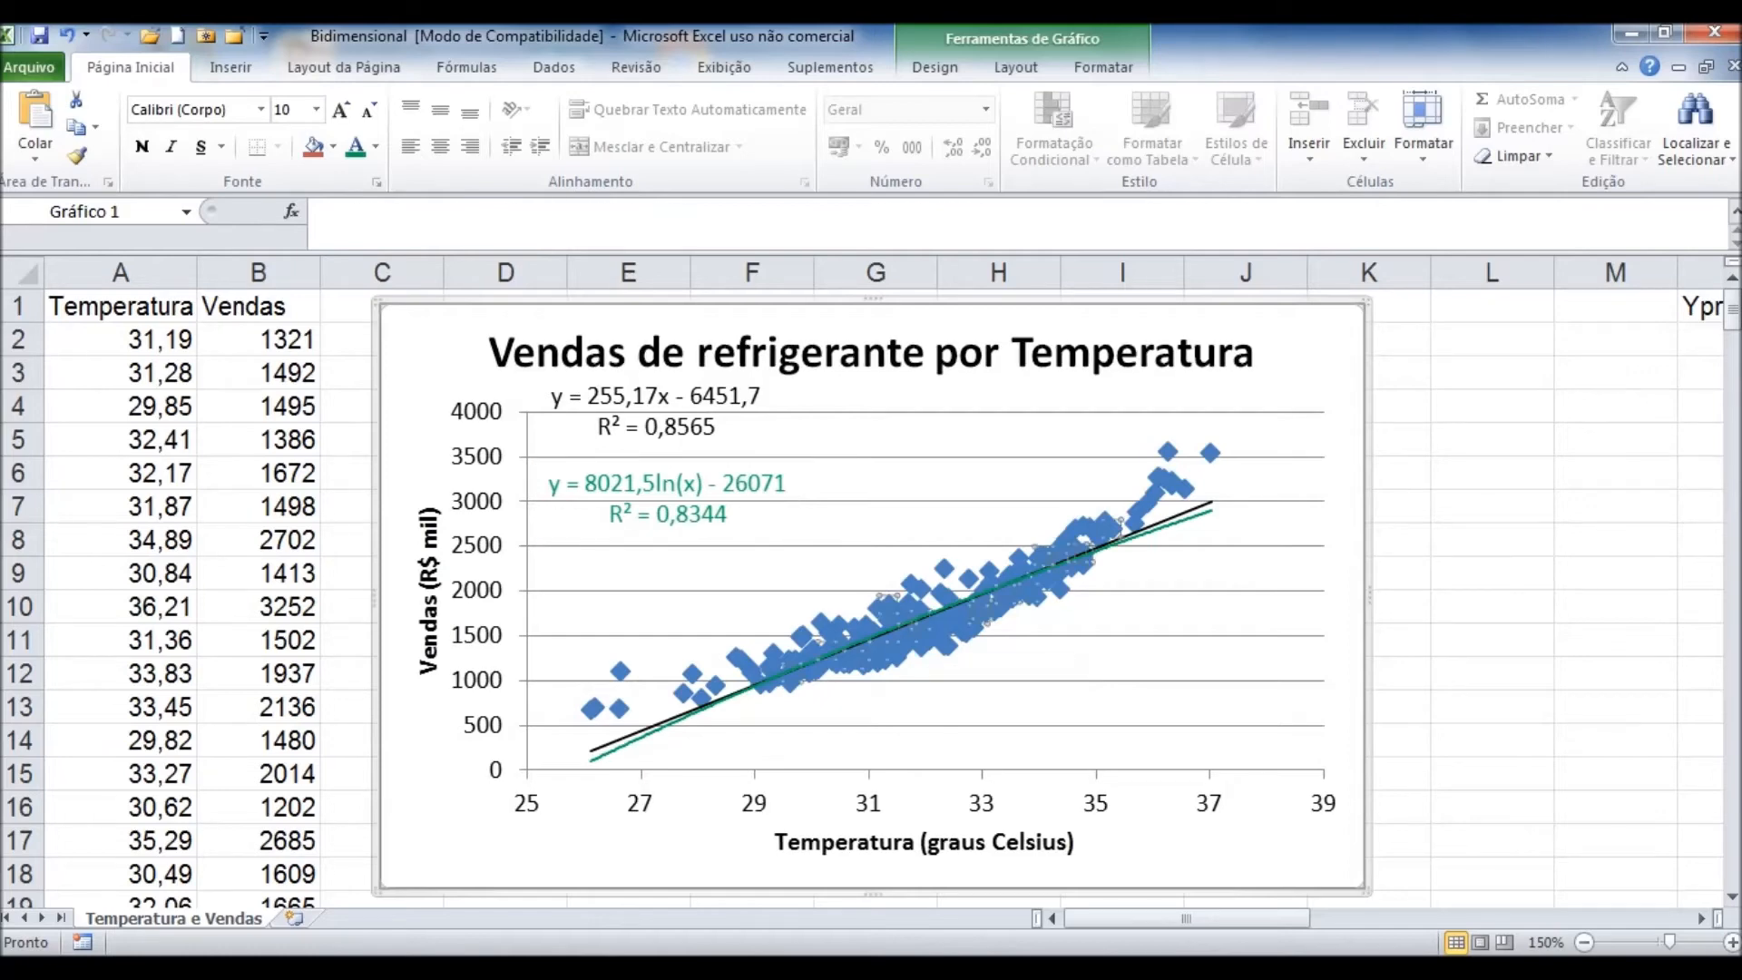
right_click(920, 636)
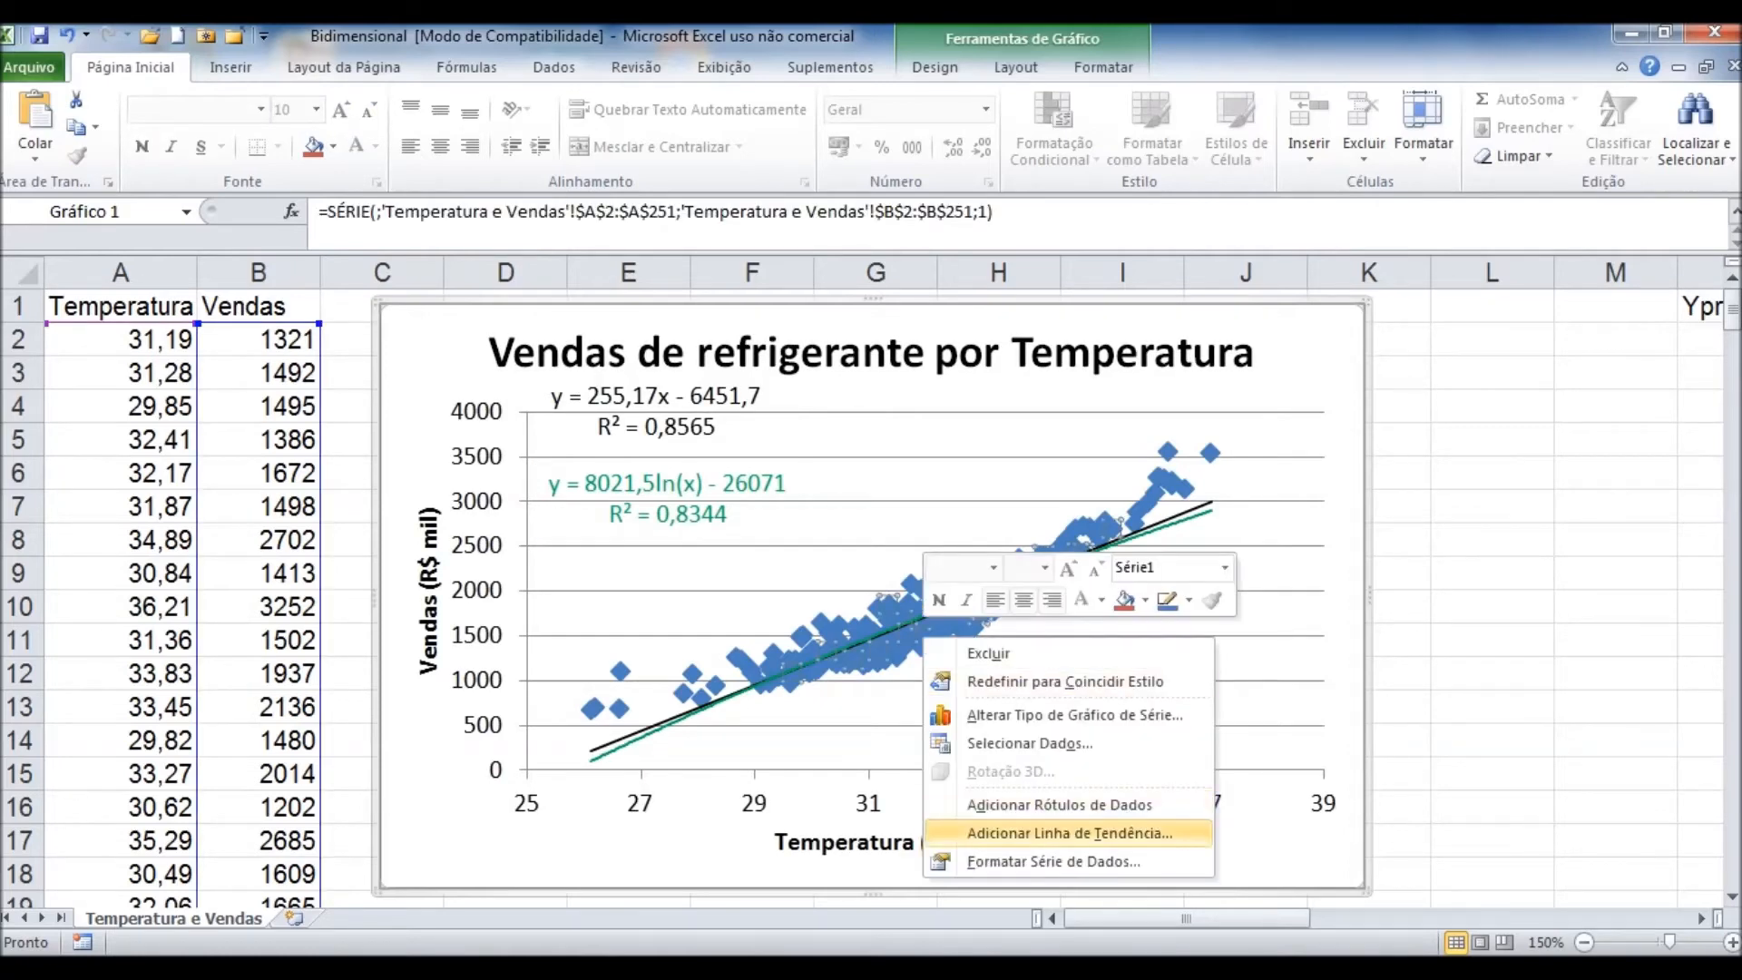
click(1070, 833)
click(818, 392)
click(751, 760)
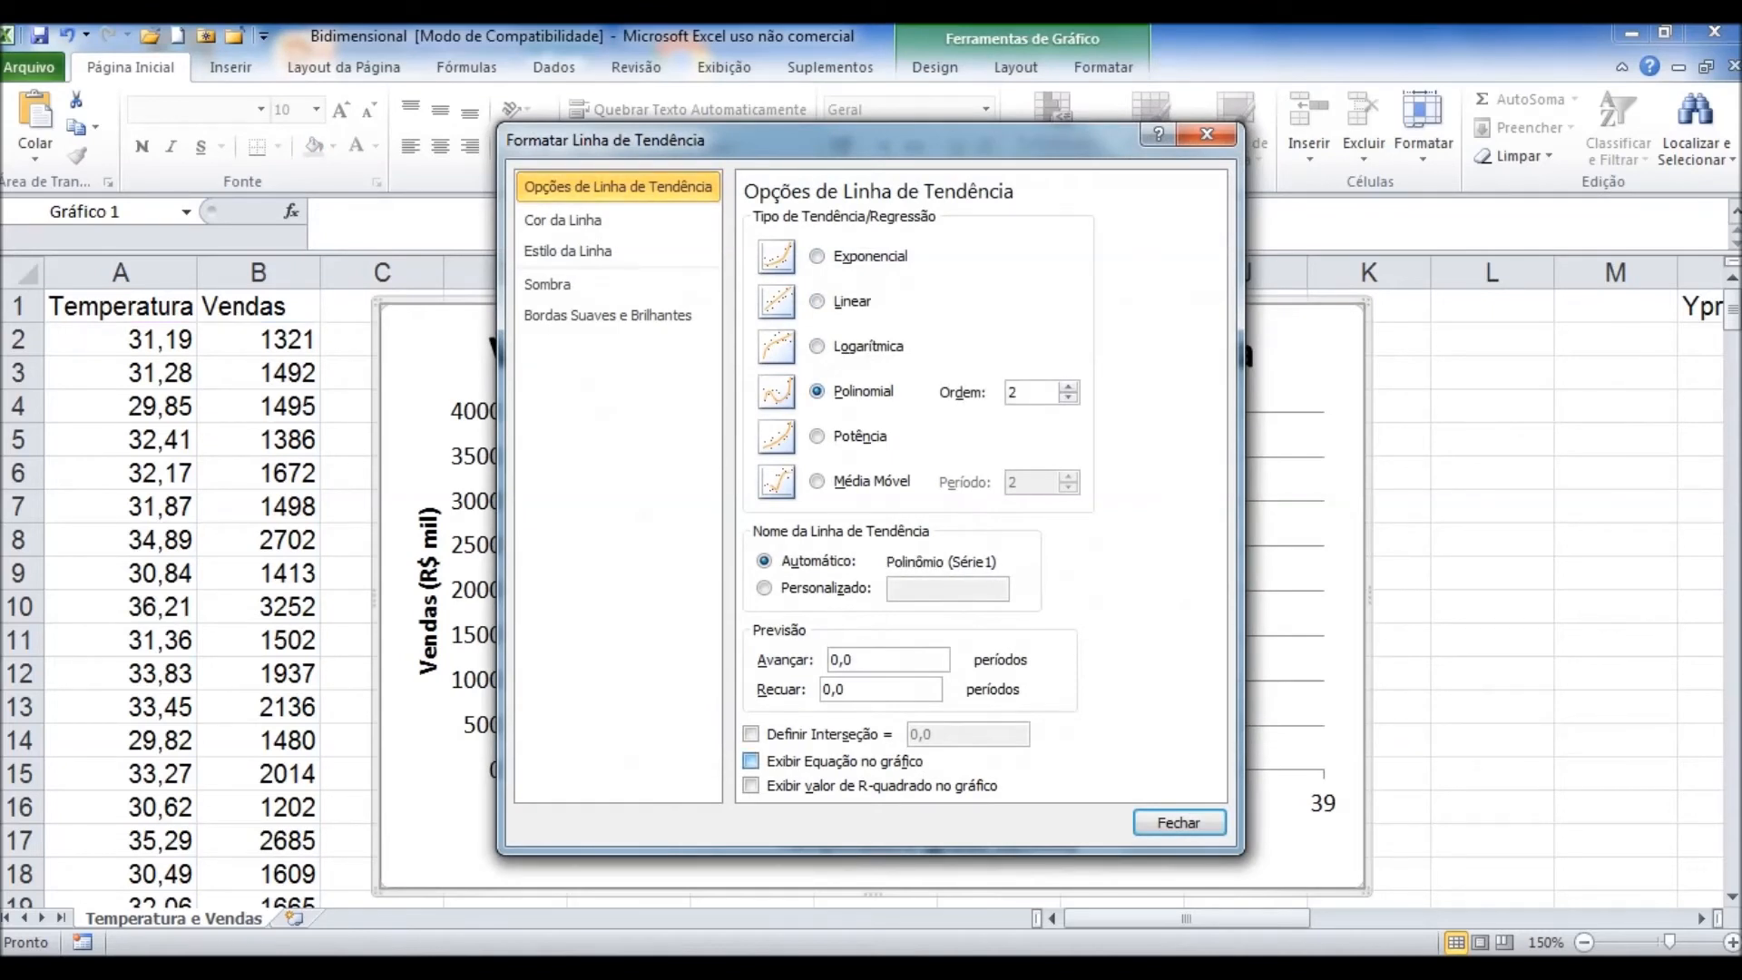
click(750, 784)
Step: Format the polynomial trendline as a solid red line and increase its width by two increments
click(562, 219)
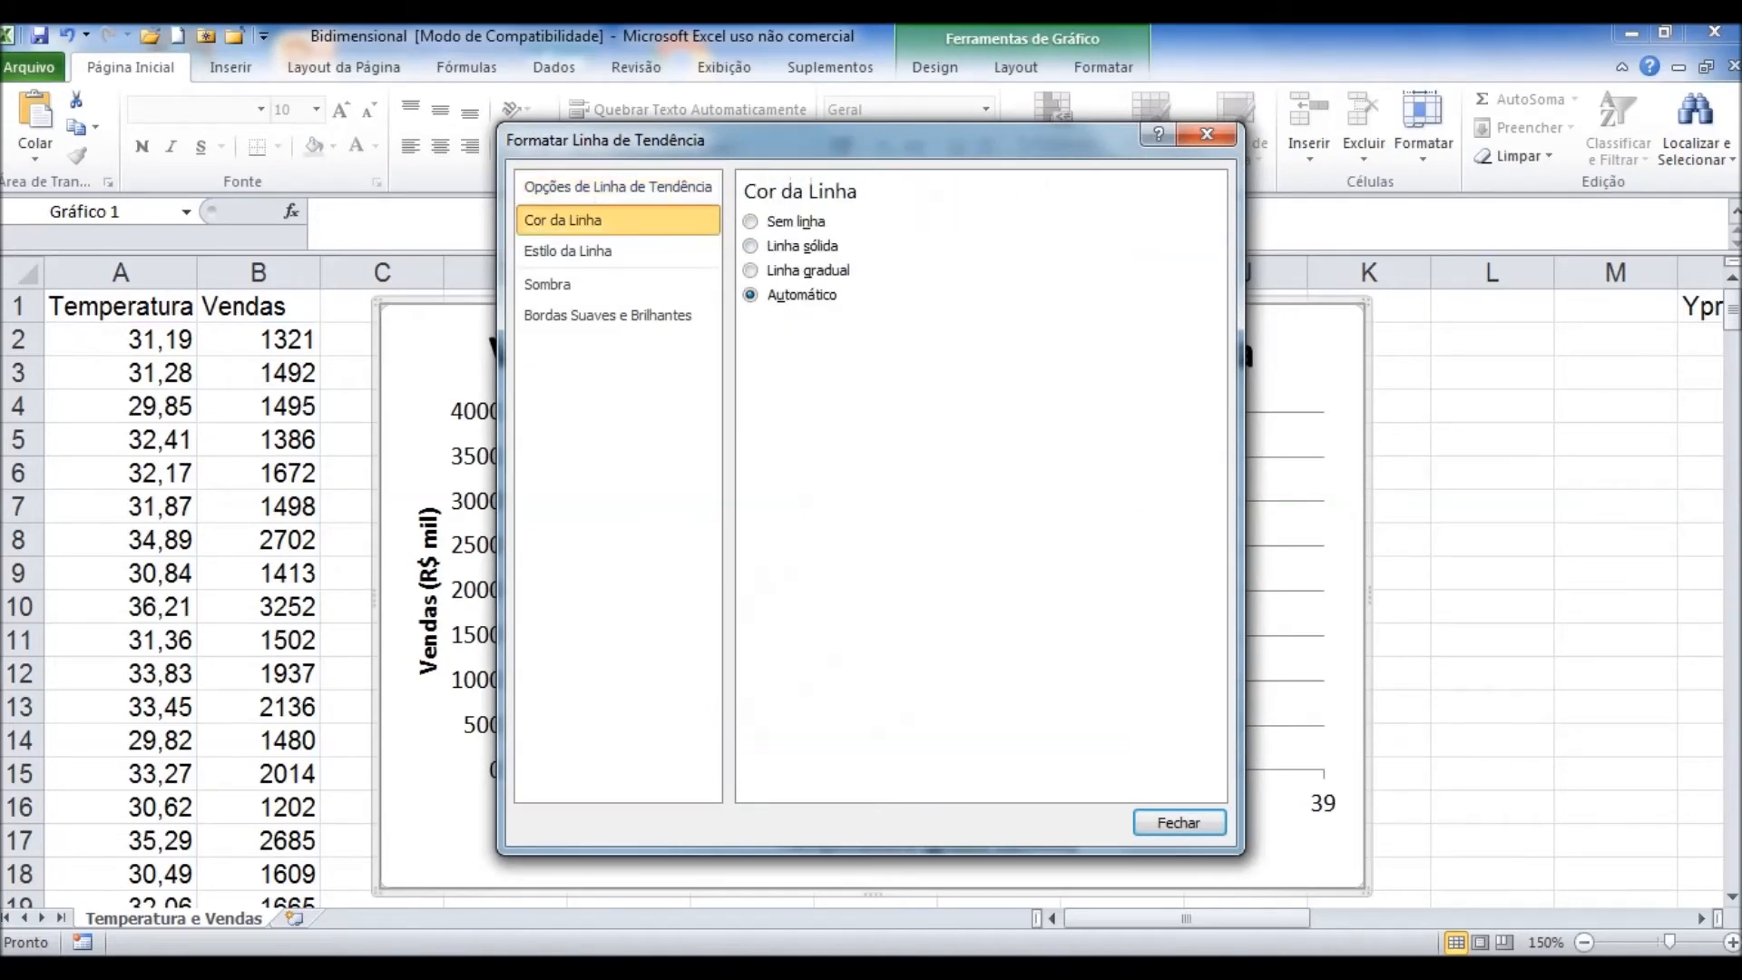
click(750, 246)
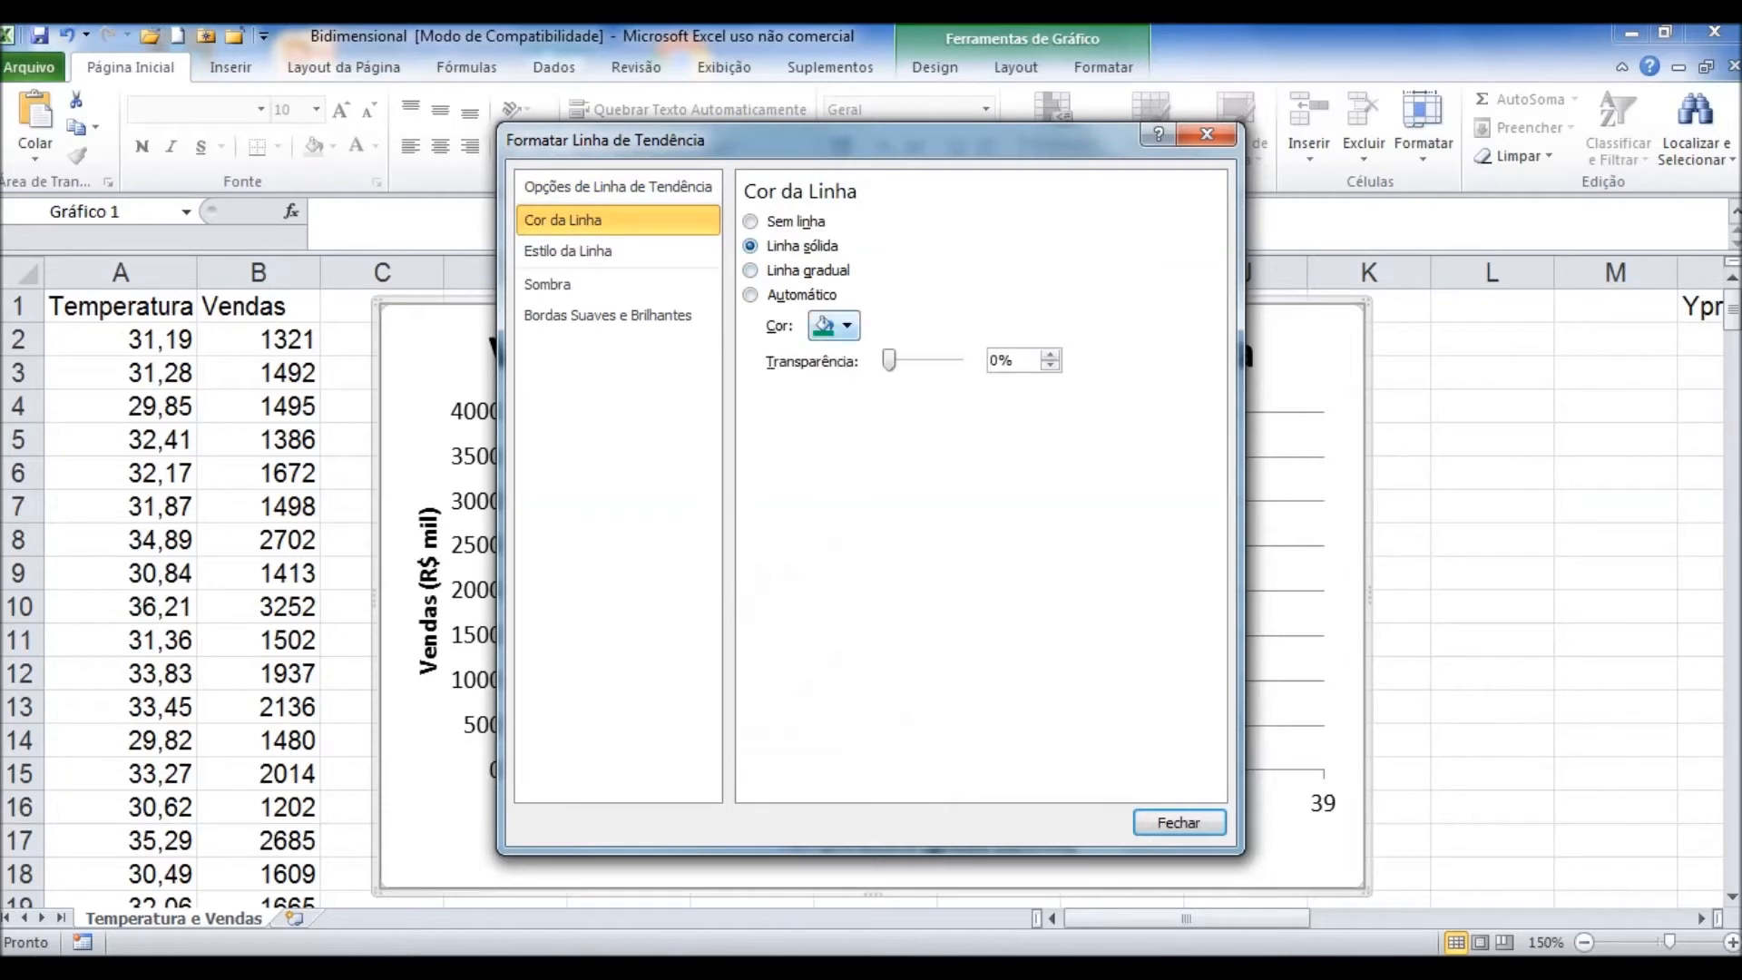
click(834, 325)
click(839, 513)
click(568, 250)
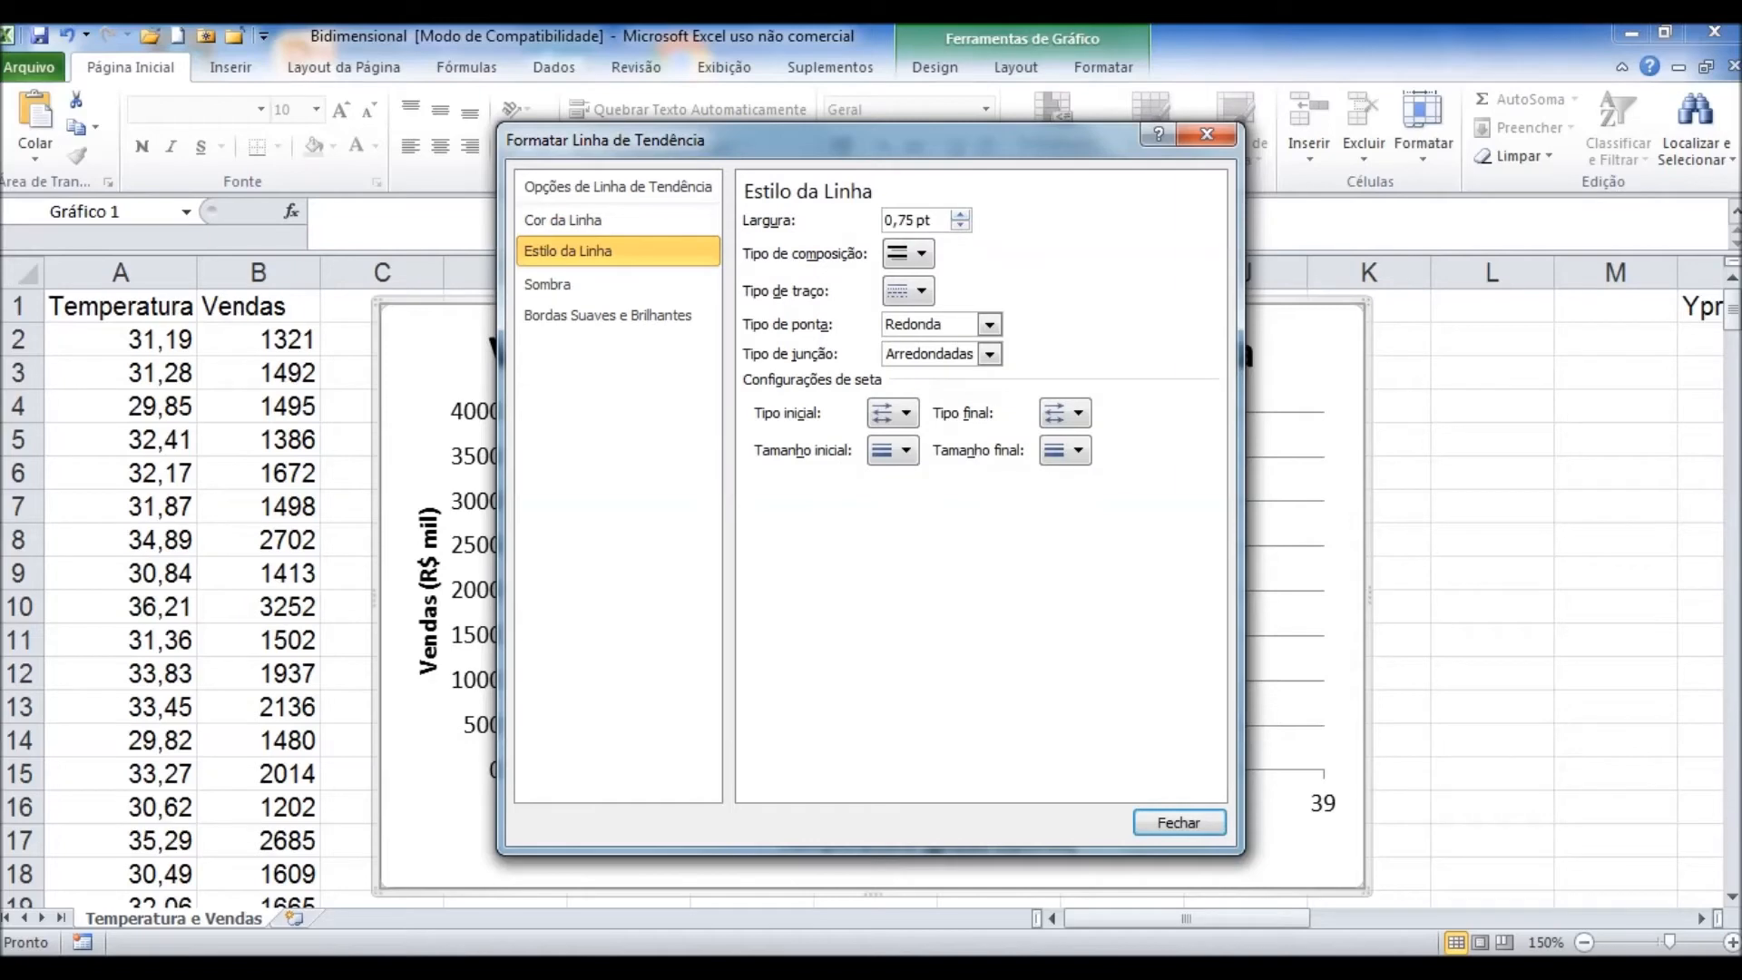
click(960, 214)
click(959, 215)
click(1179, 821)
Step: Place the polynomial equation label beside the linear one, just below the chart title, and colour its text red
drag(1026, 463, 983, 425)
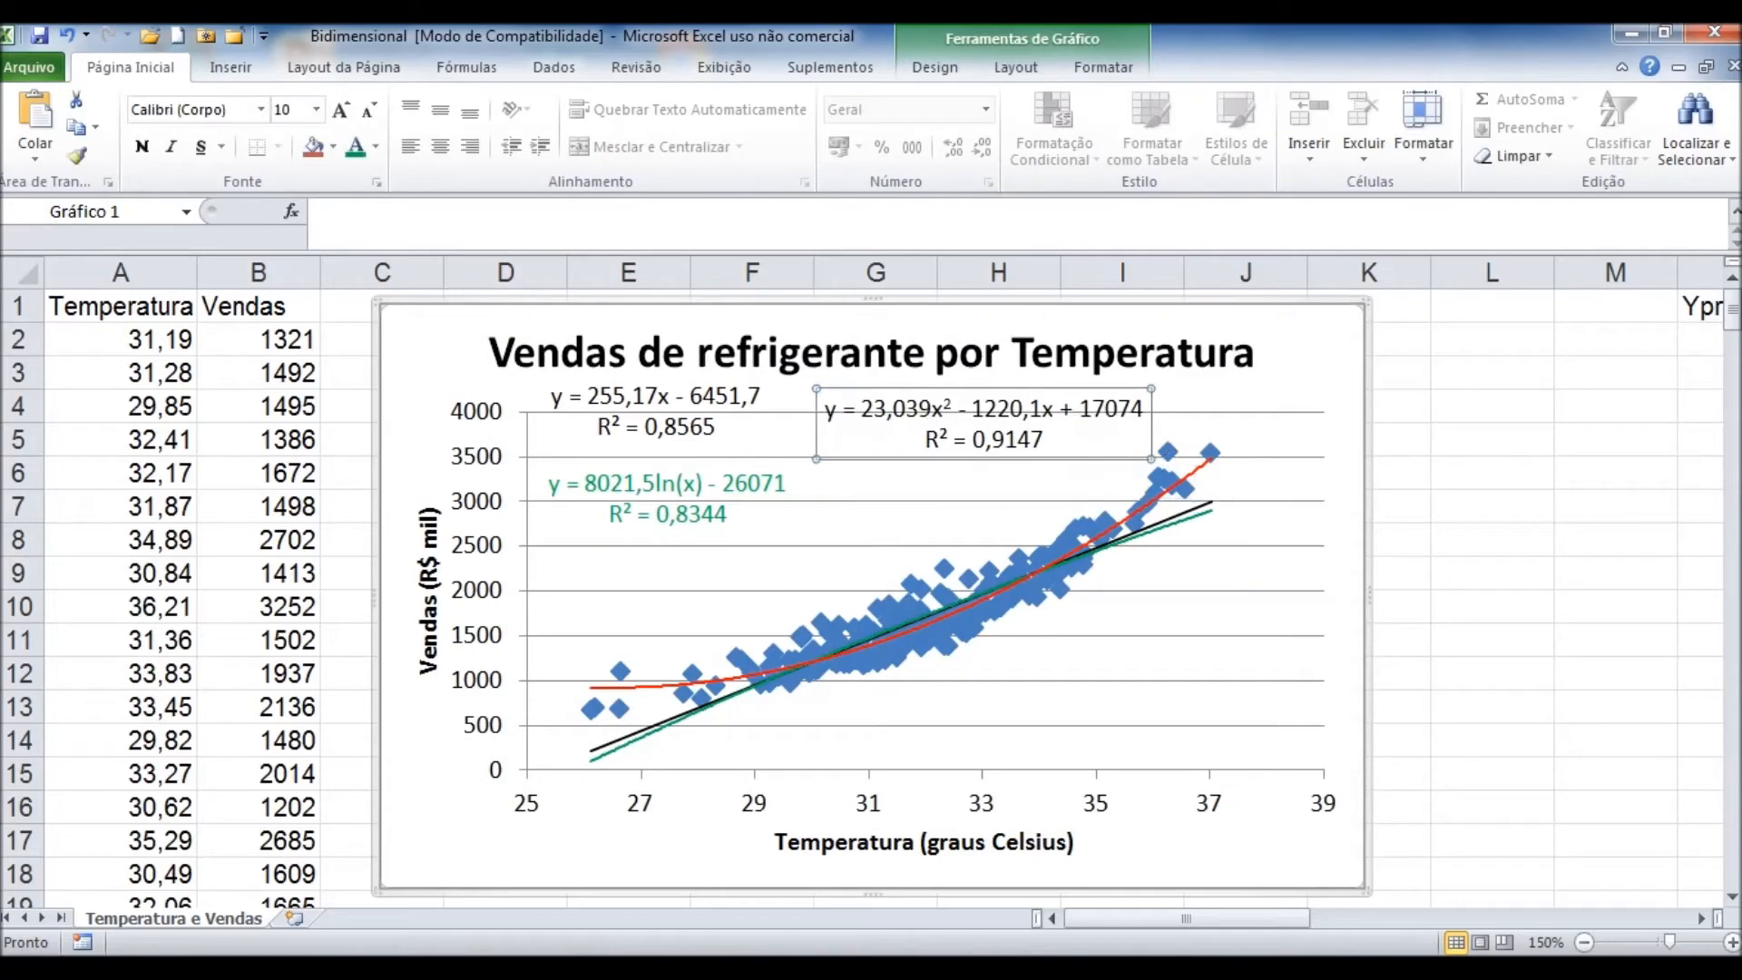
click(375, 146)
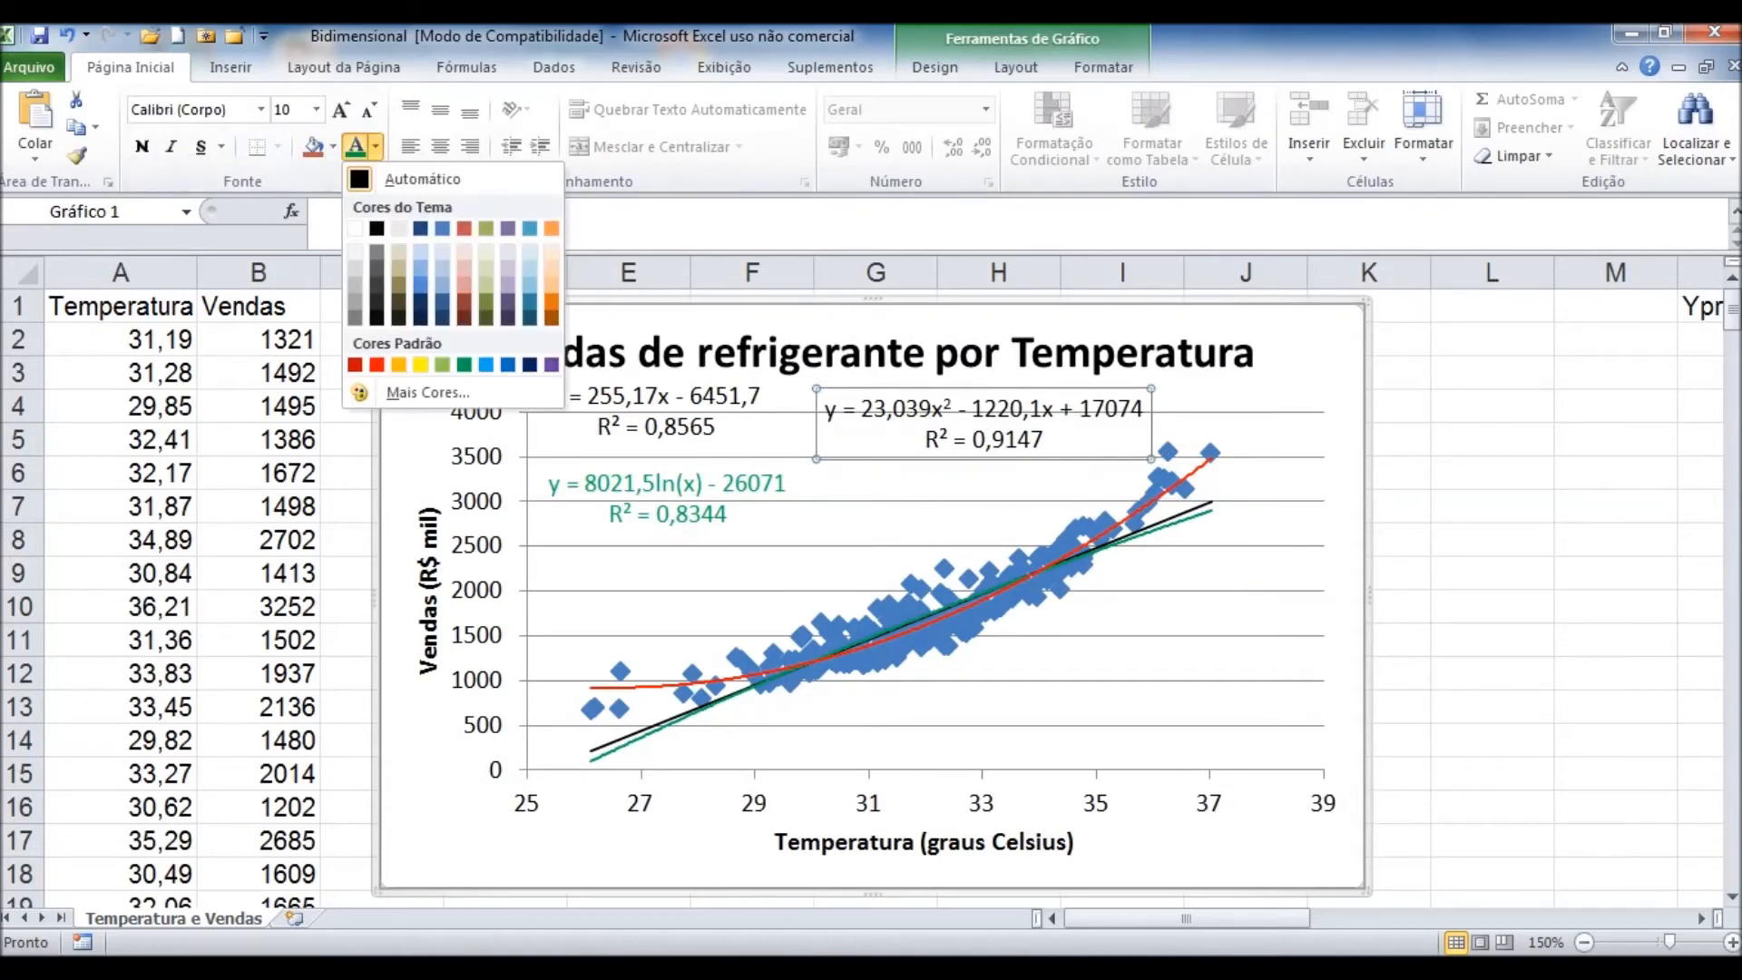
click(376, 363)
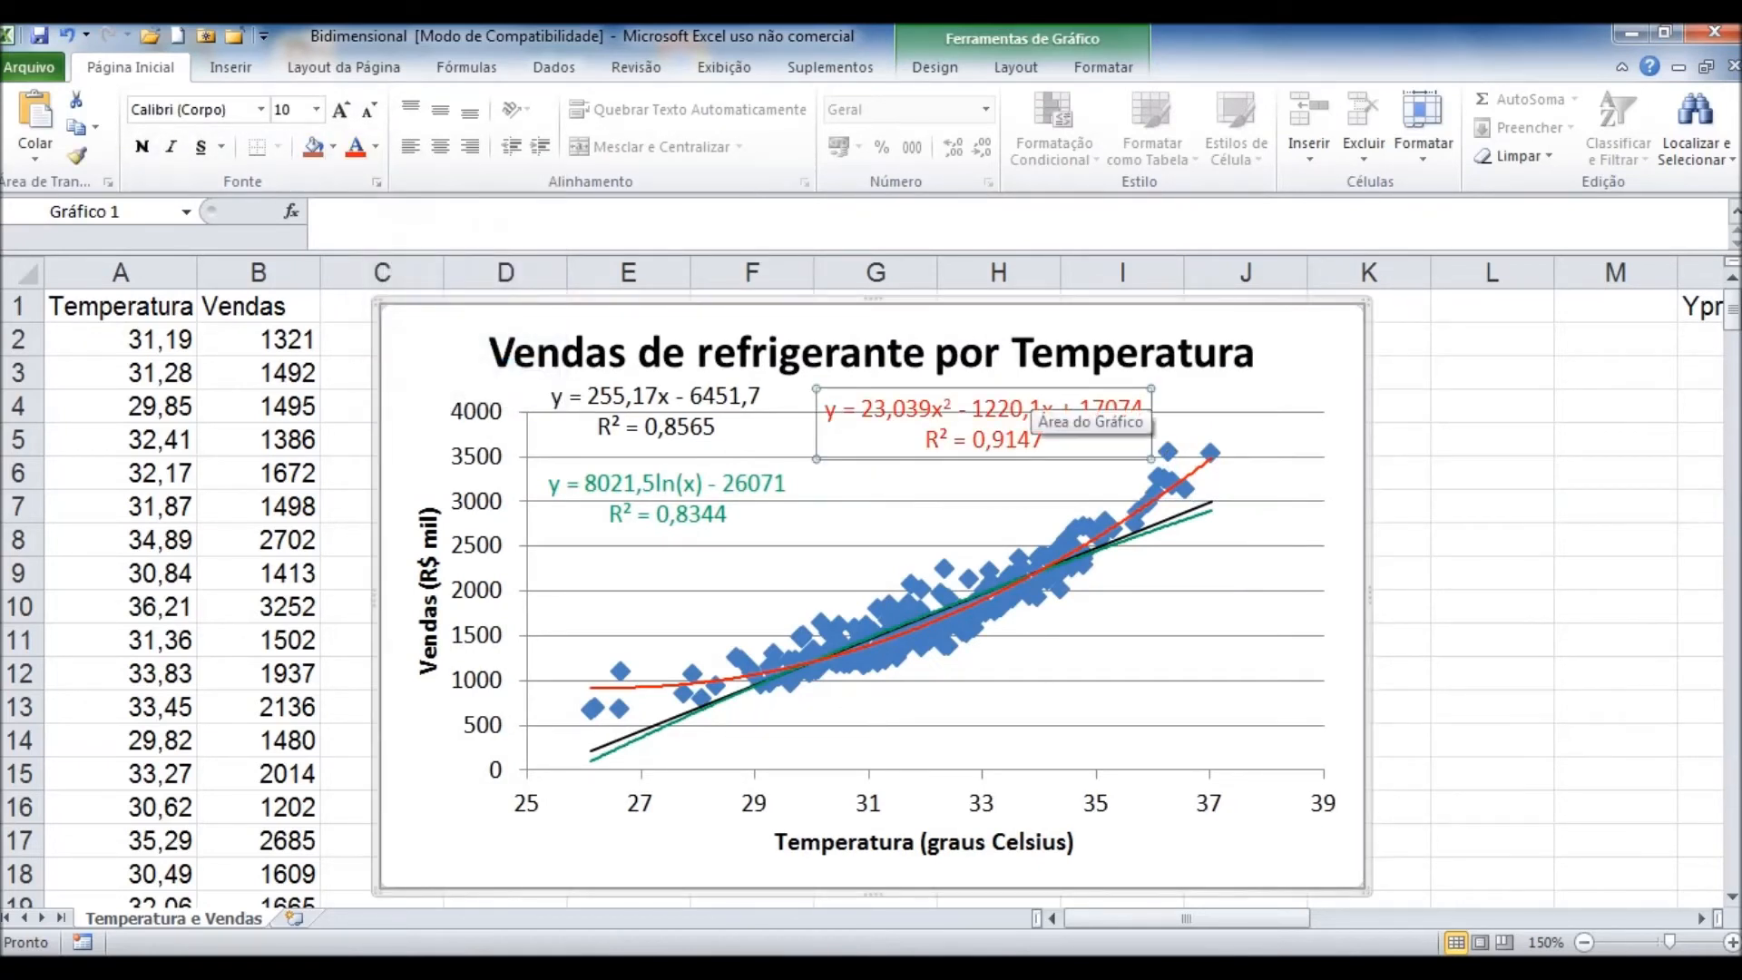
drag(983, 389, 994, 380)
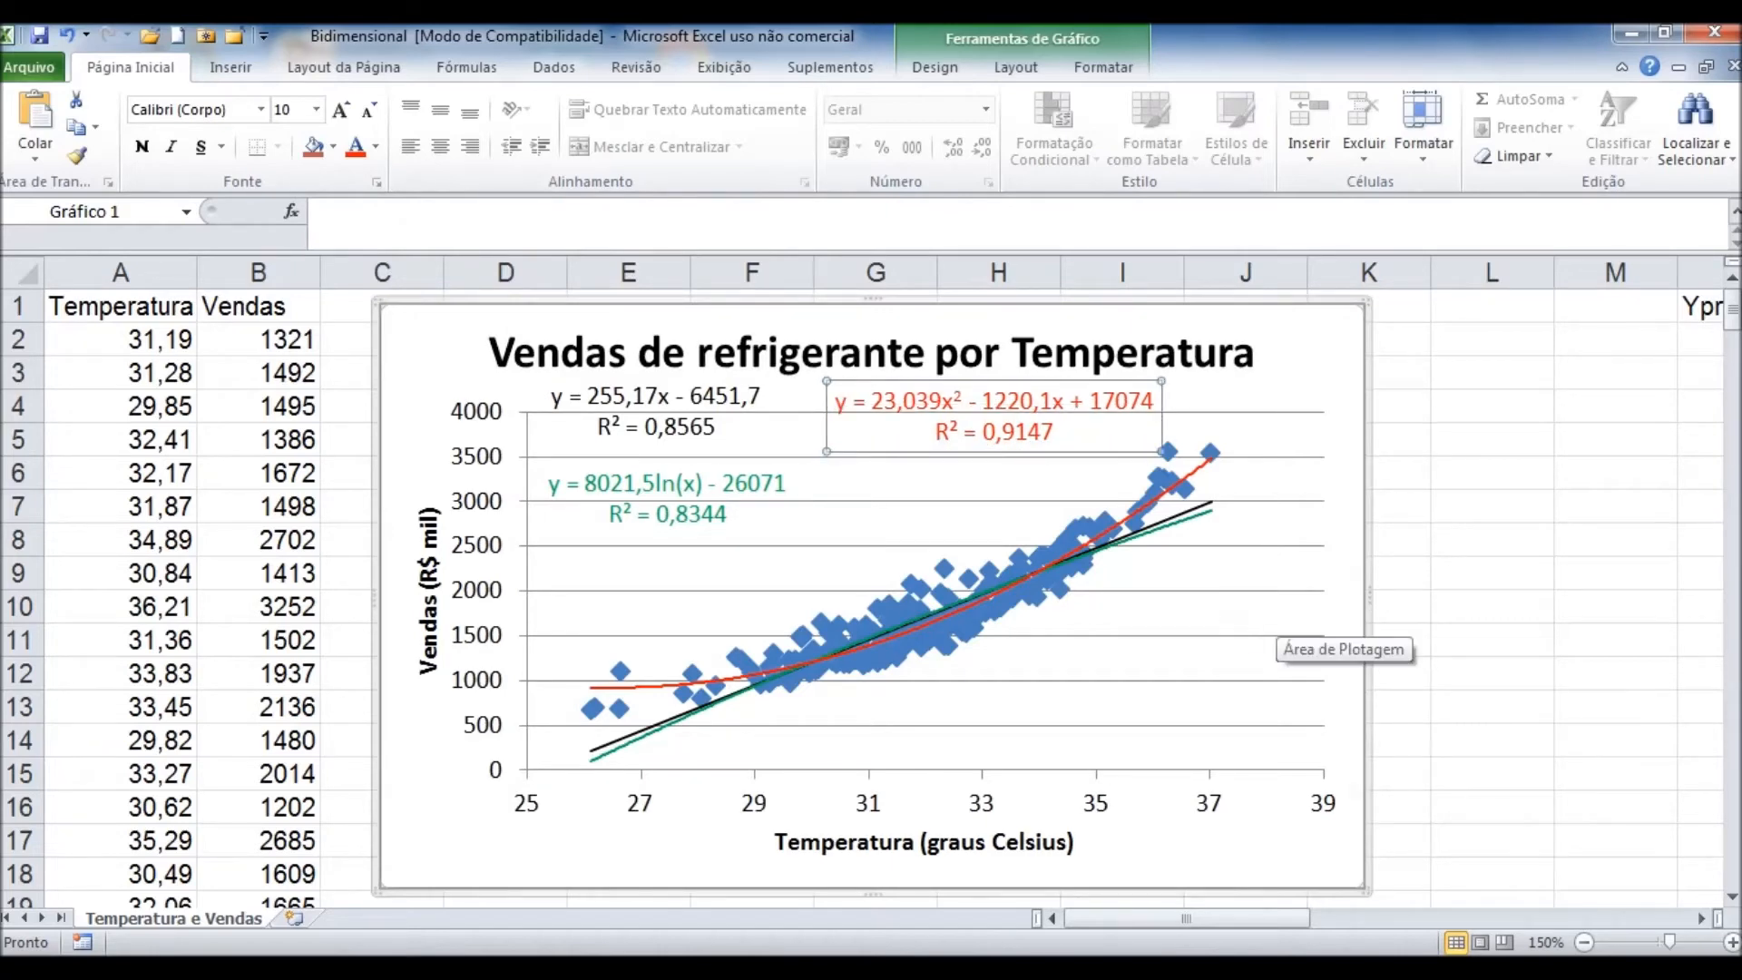
double_click(1342, 640)
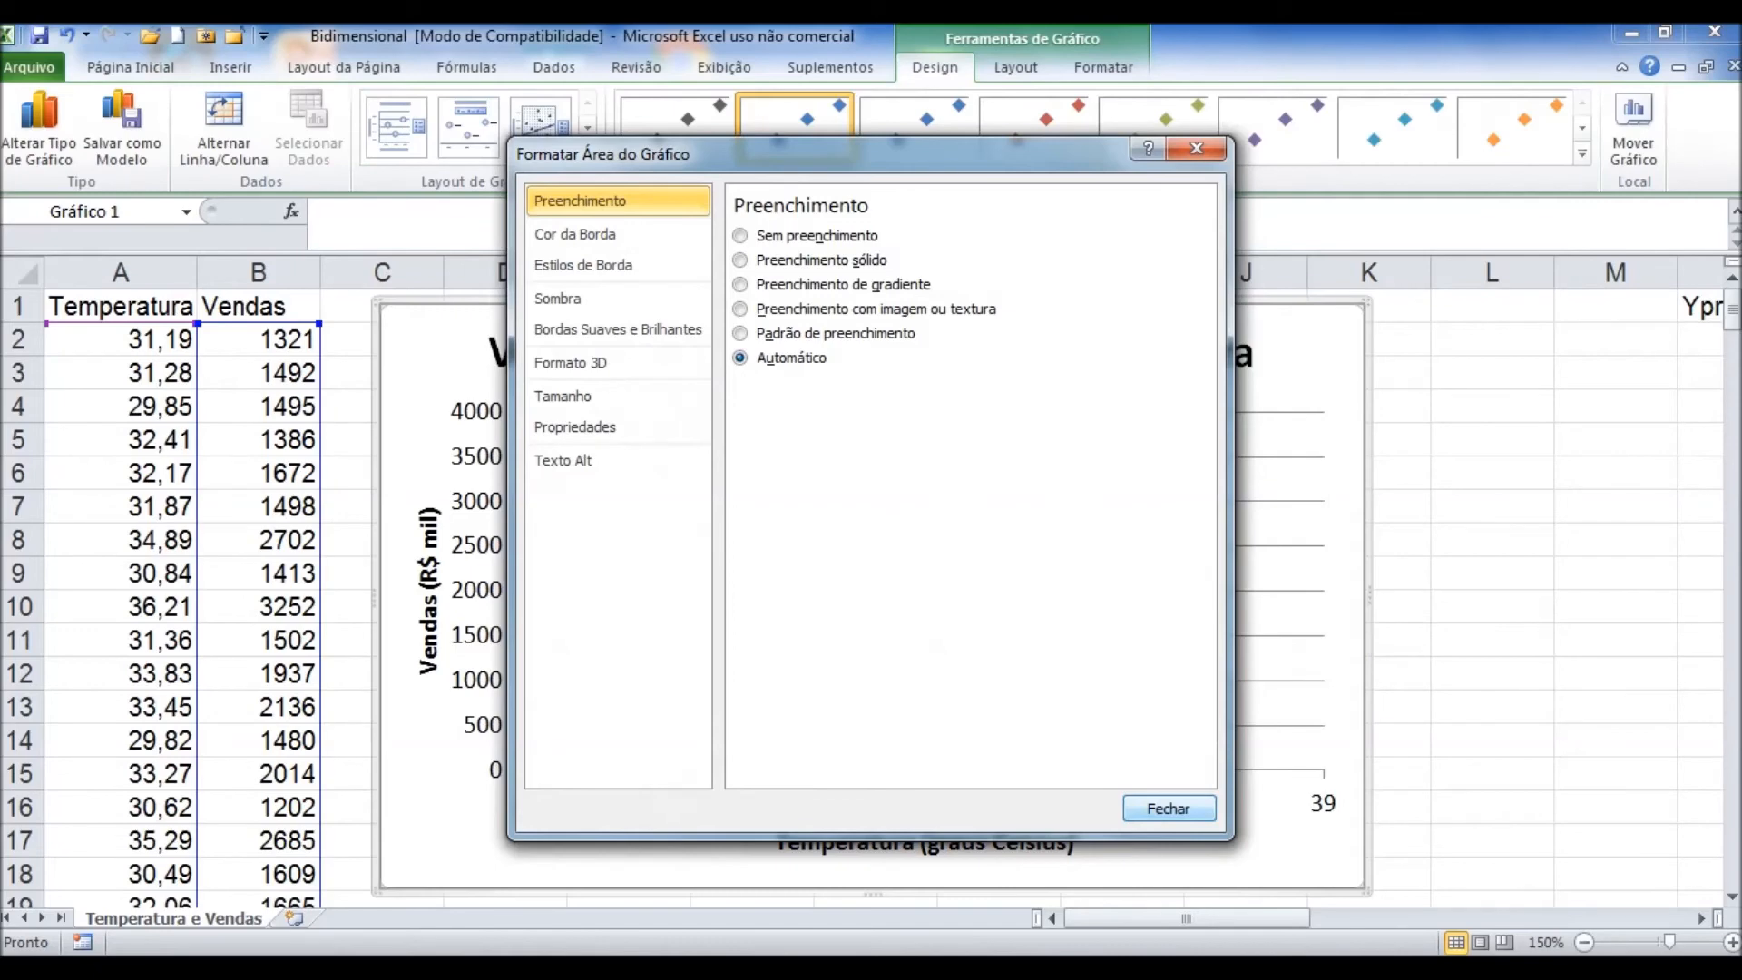
click(1168, 807)
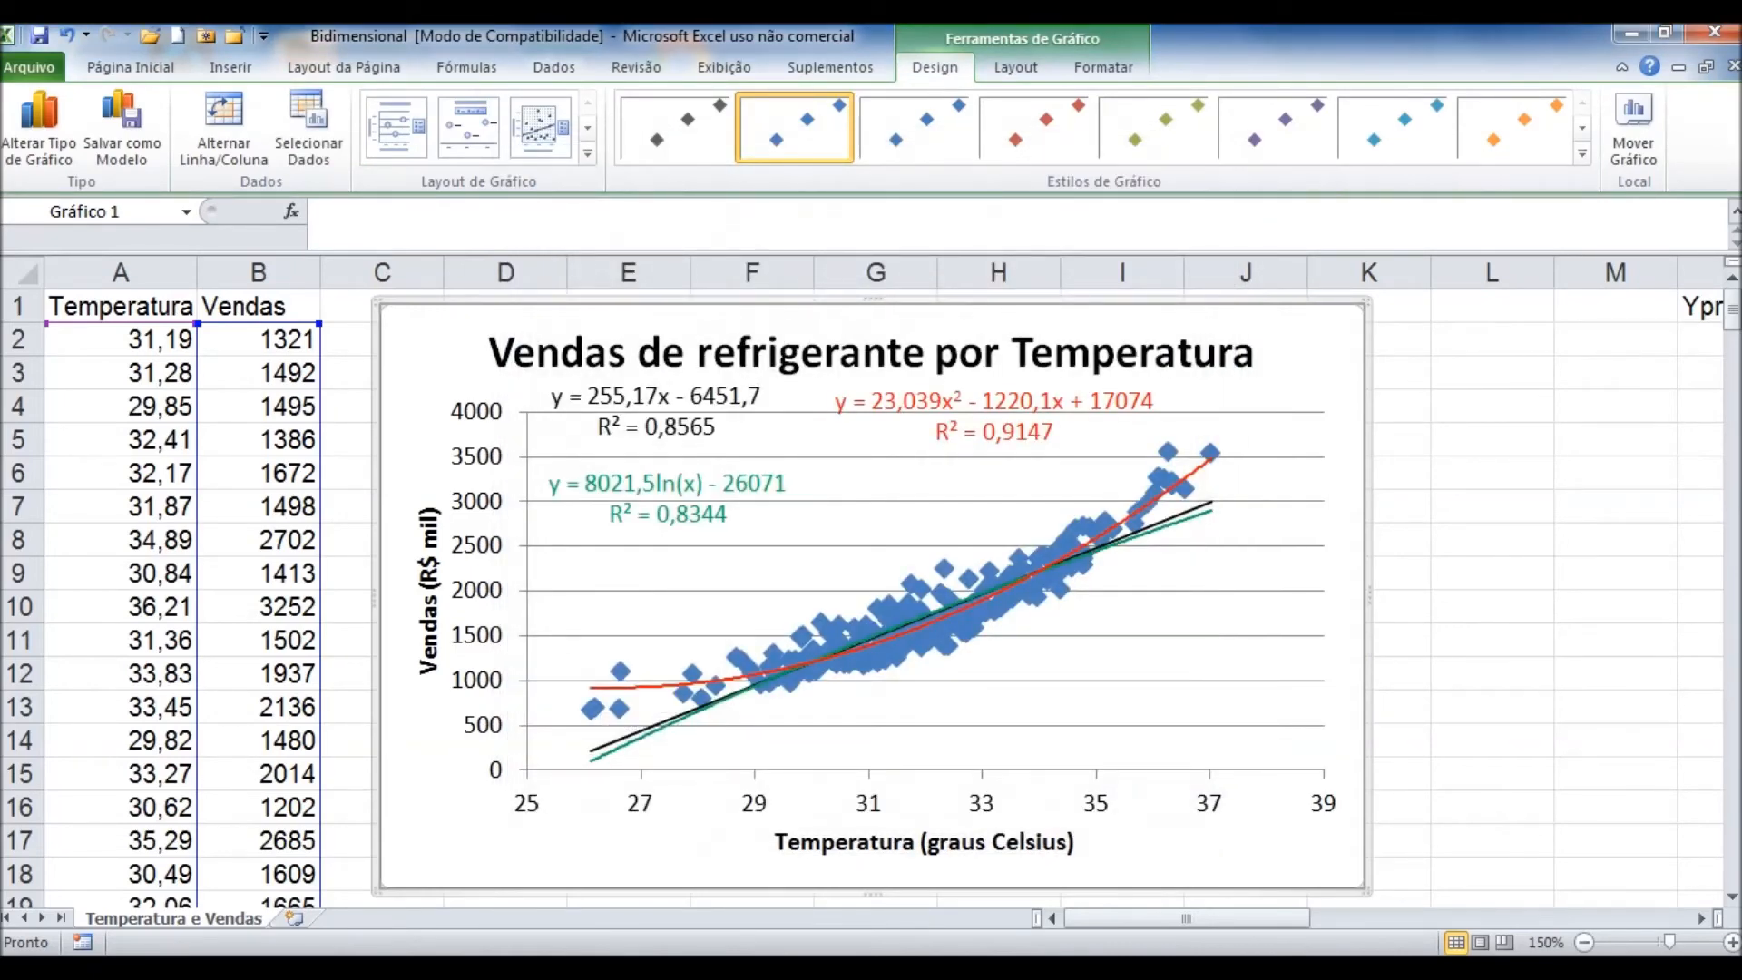
Step: Add a power trendline to the data series, showing its equation and R-squared value on the chart
mouse_move(1209, 452)
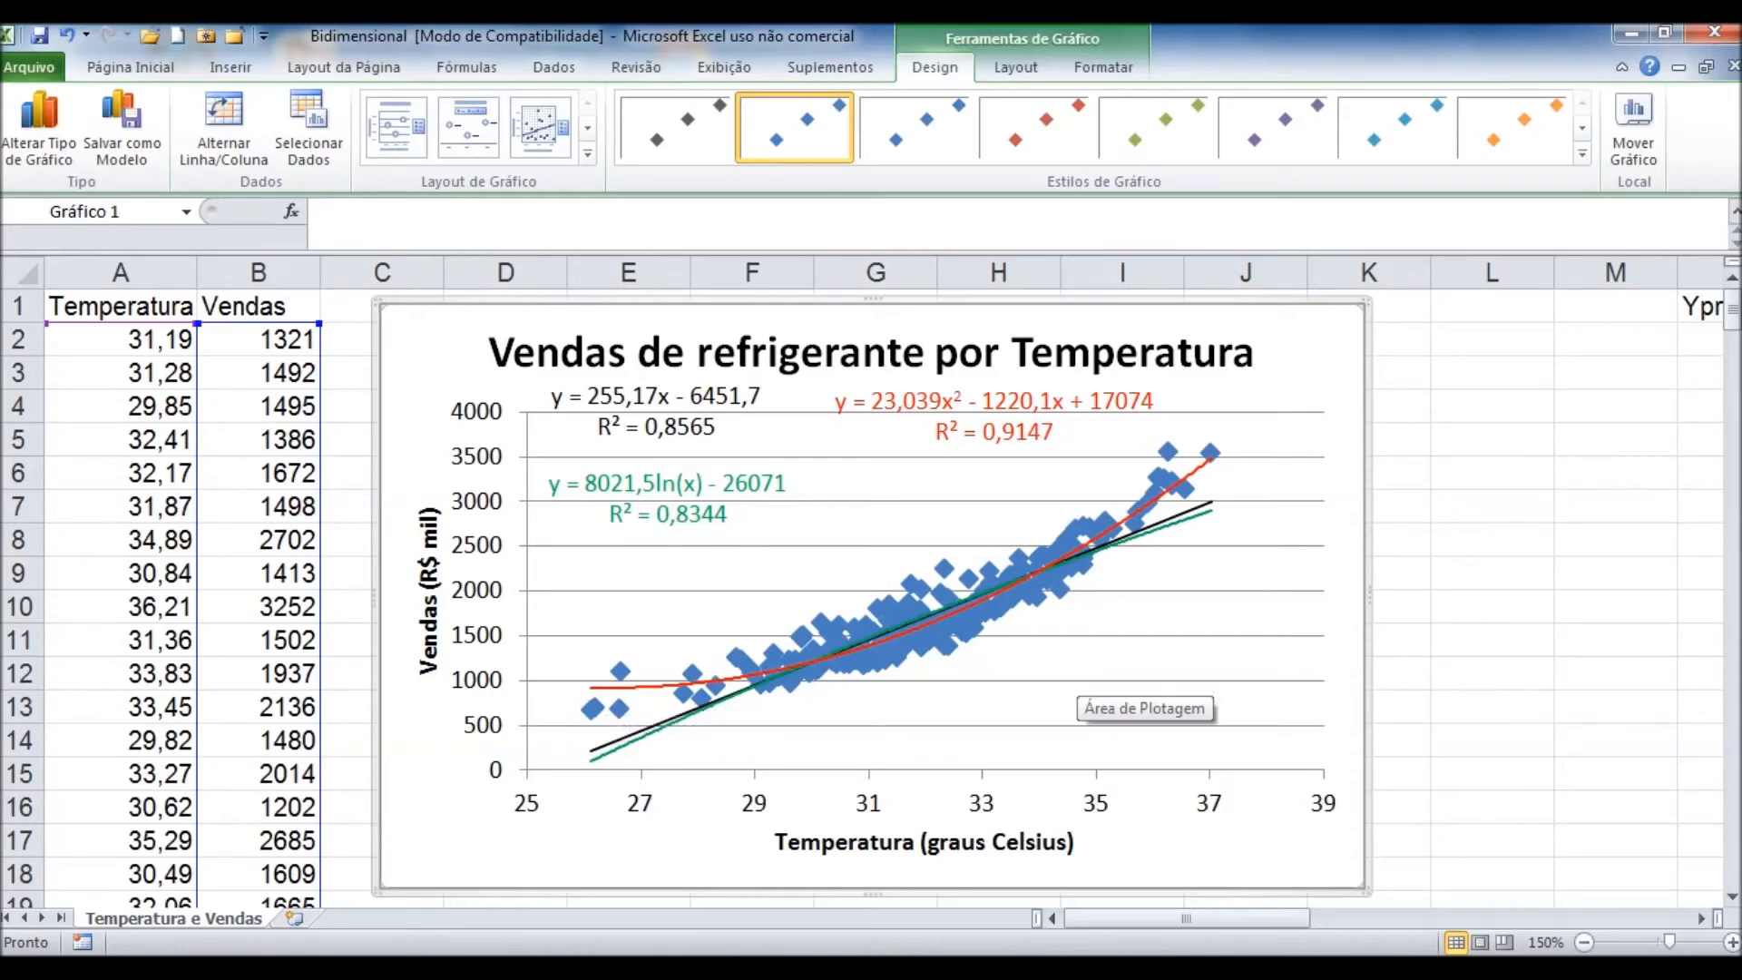
click(1134, 522)
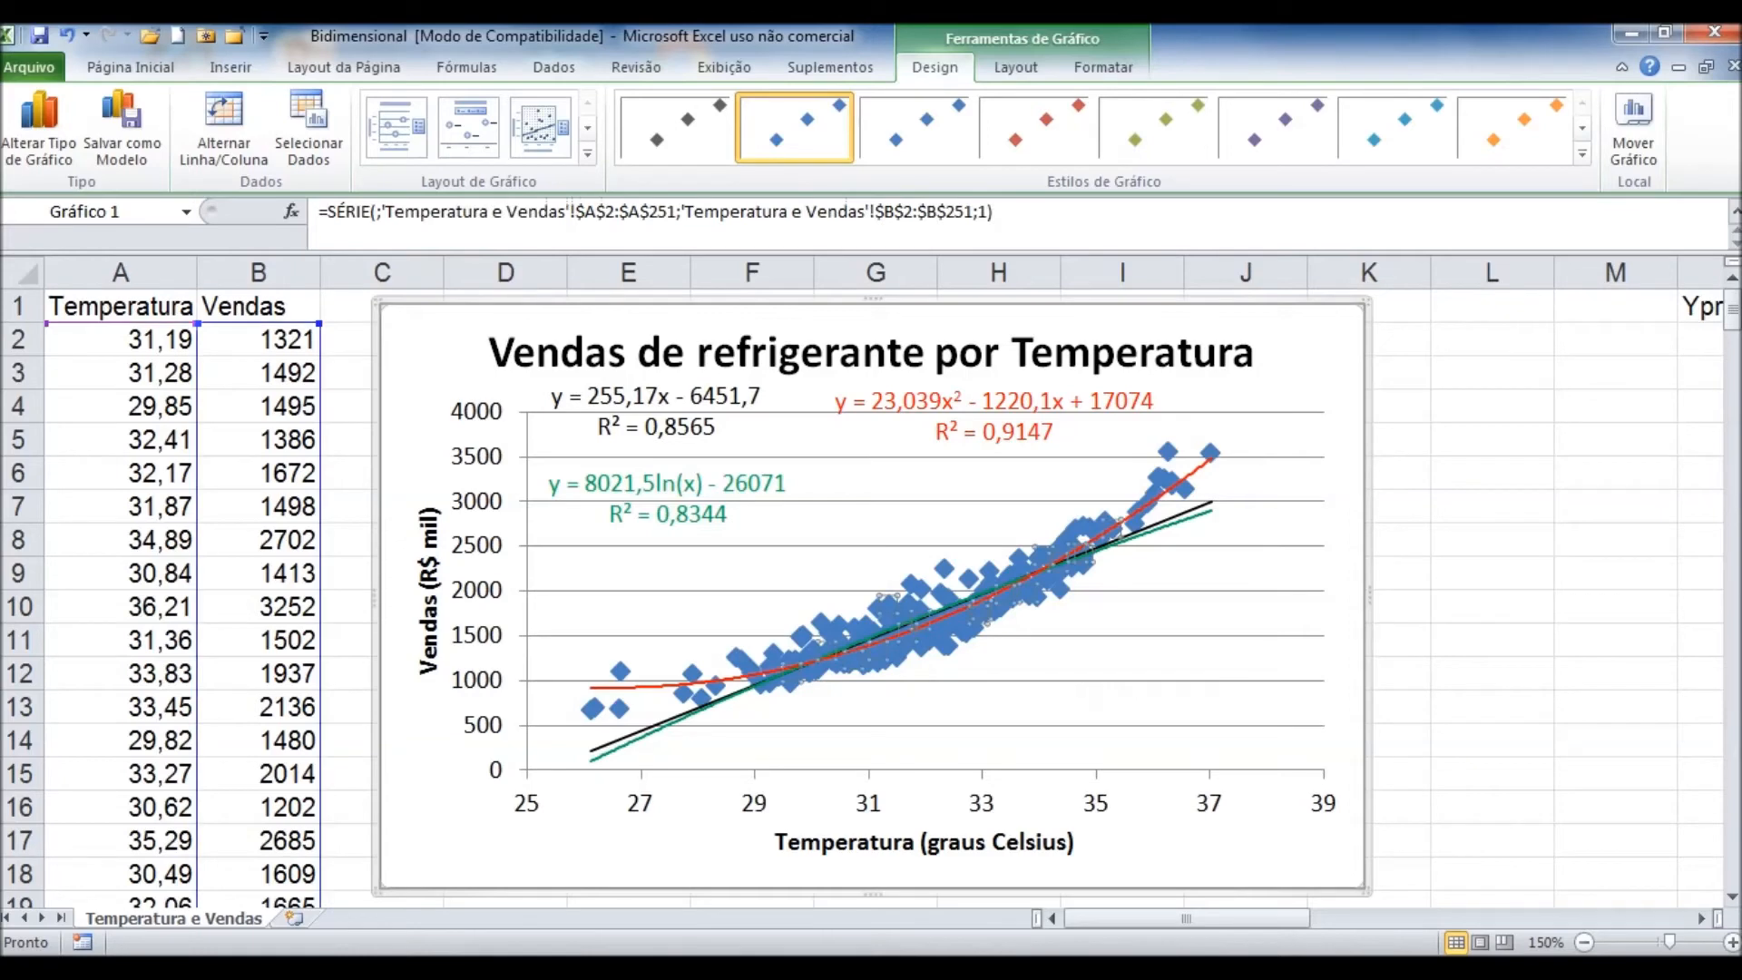
right_click(941, 637)
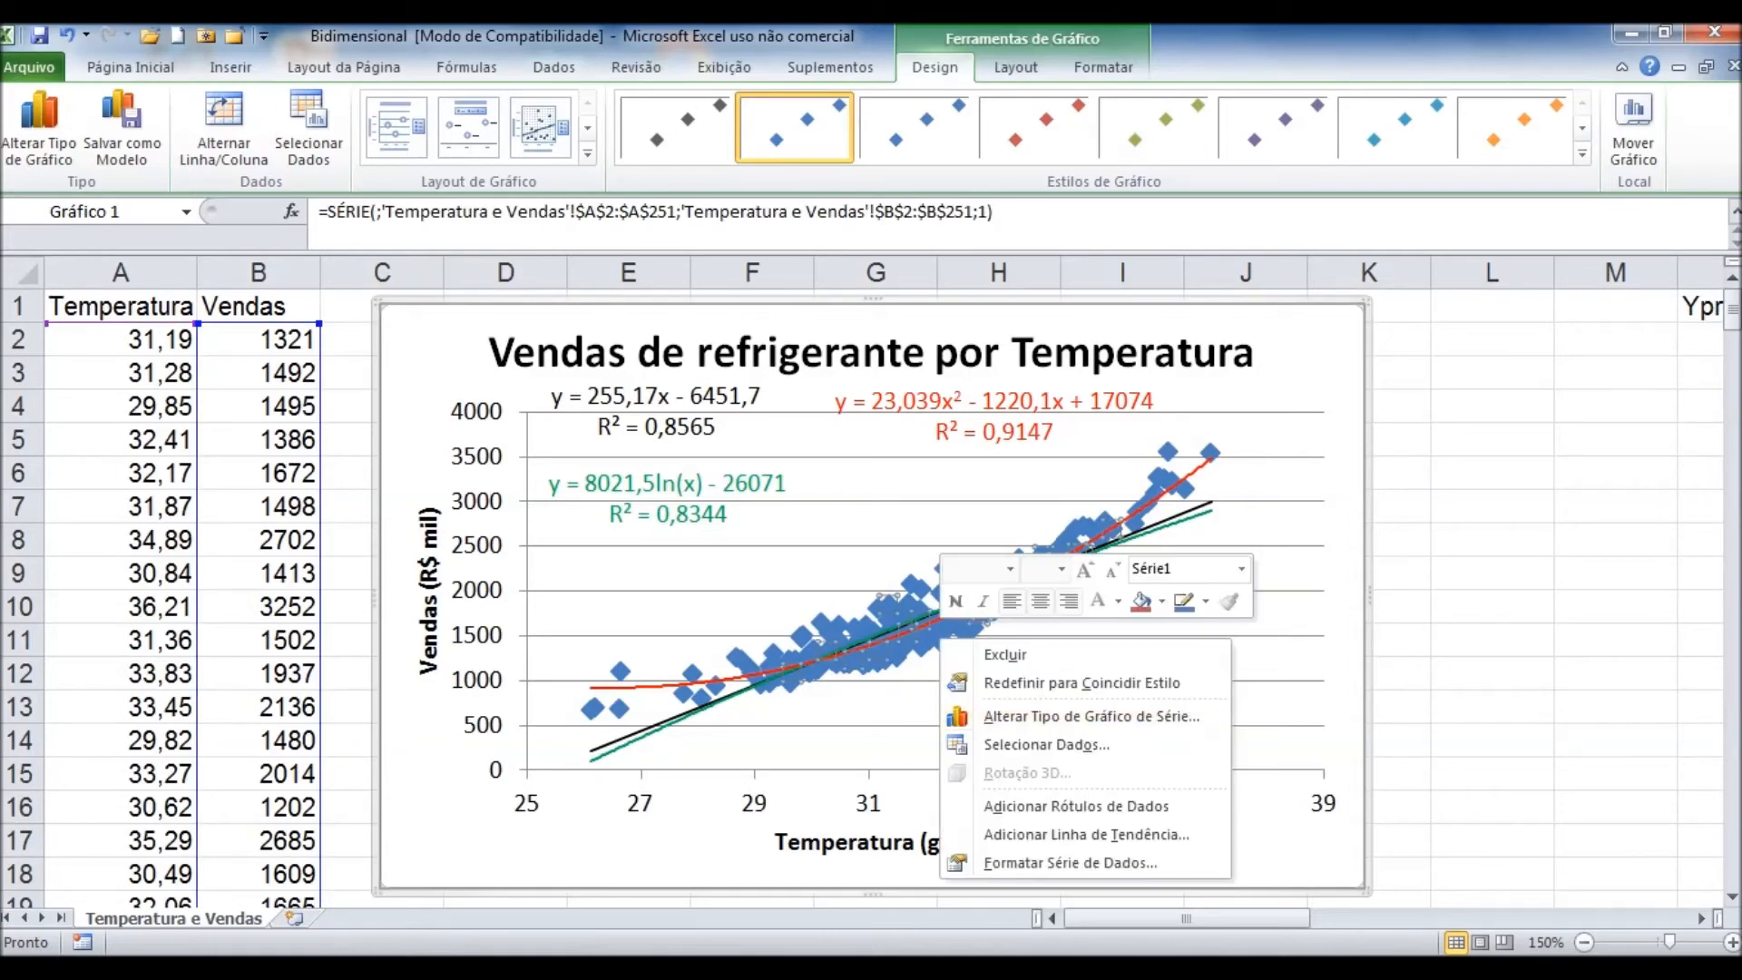
click(1085, 833)
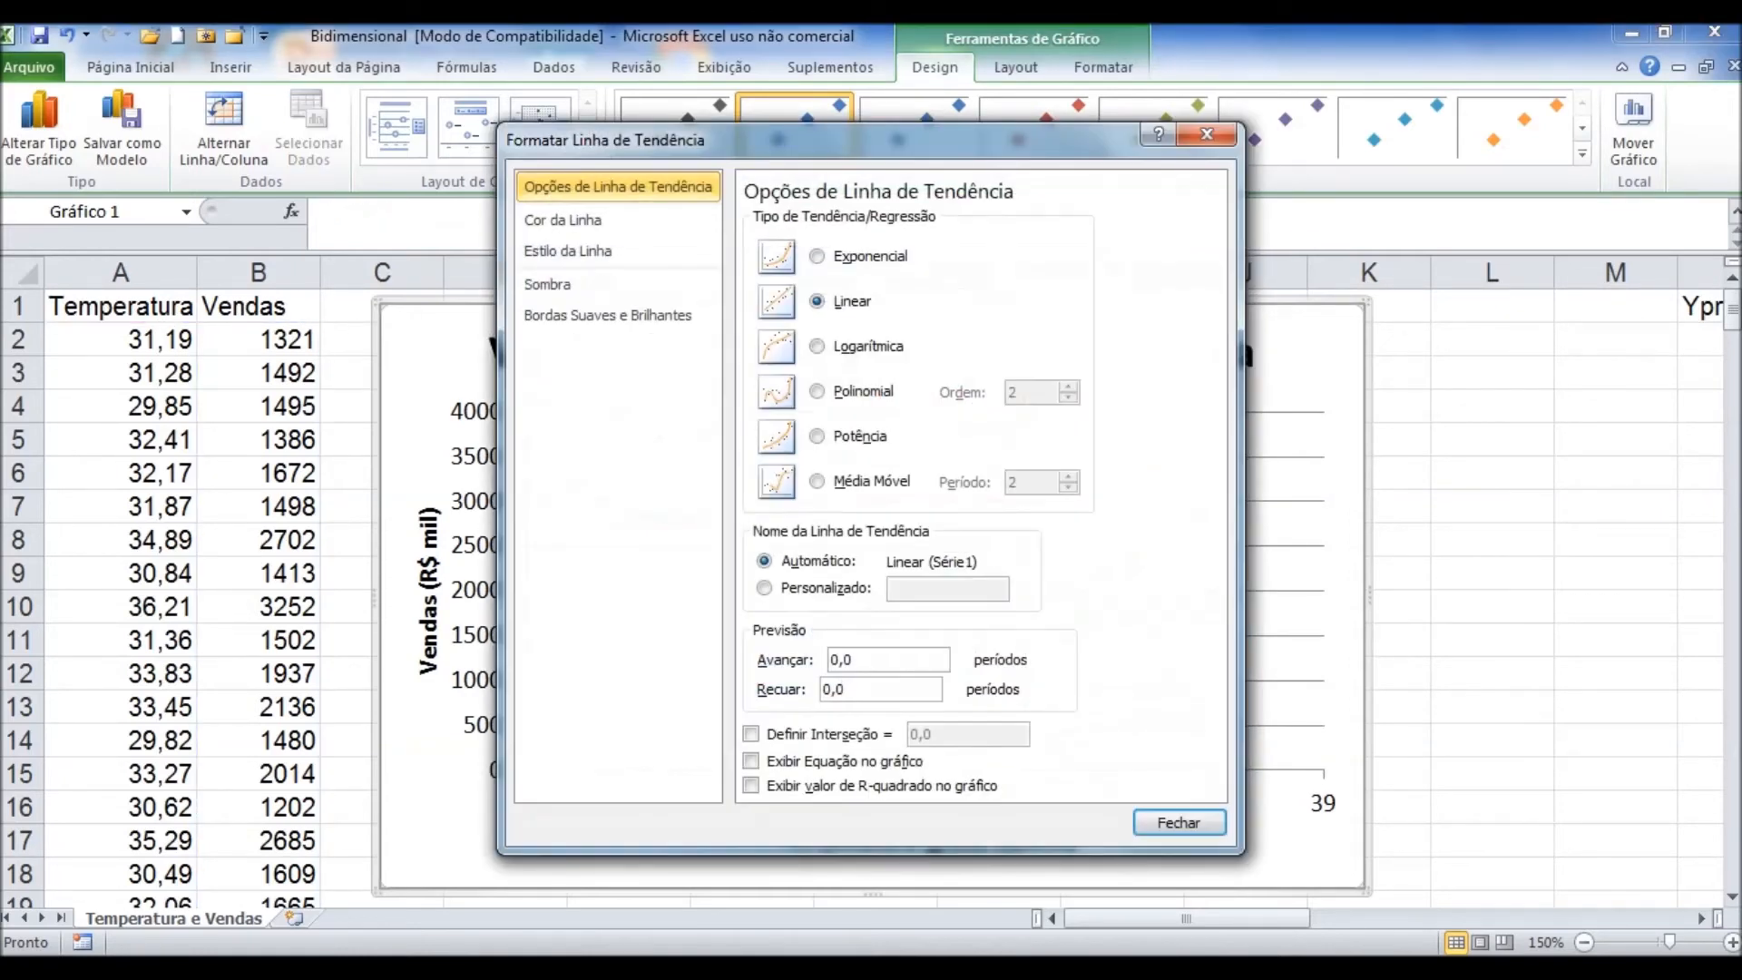
click(817, 435)
click(751, 760)
click(750, 785)
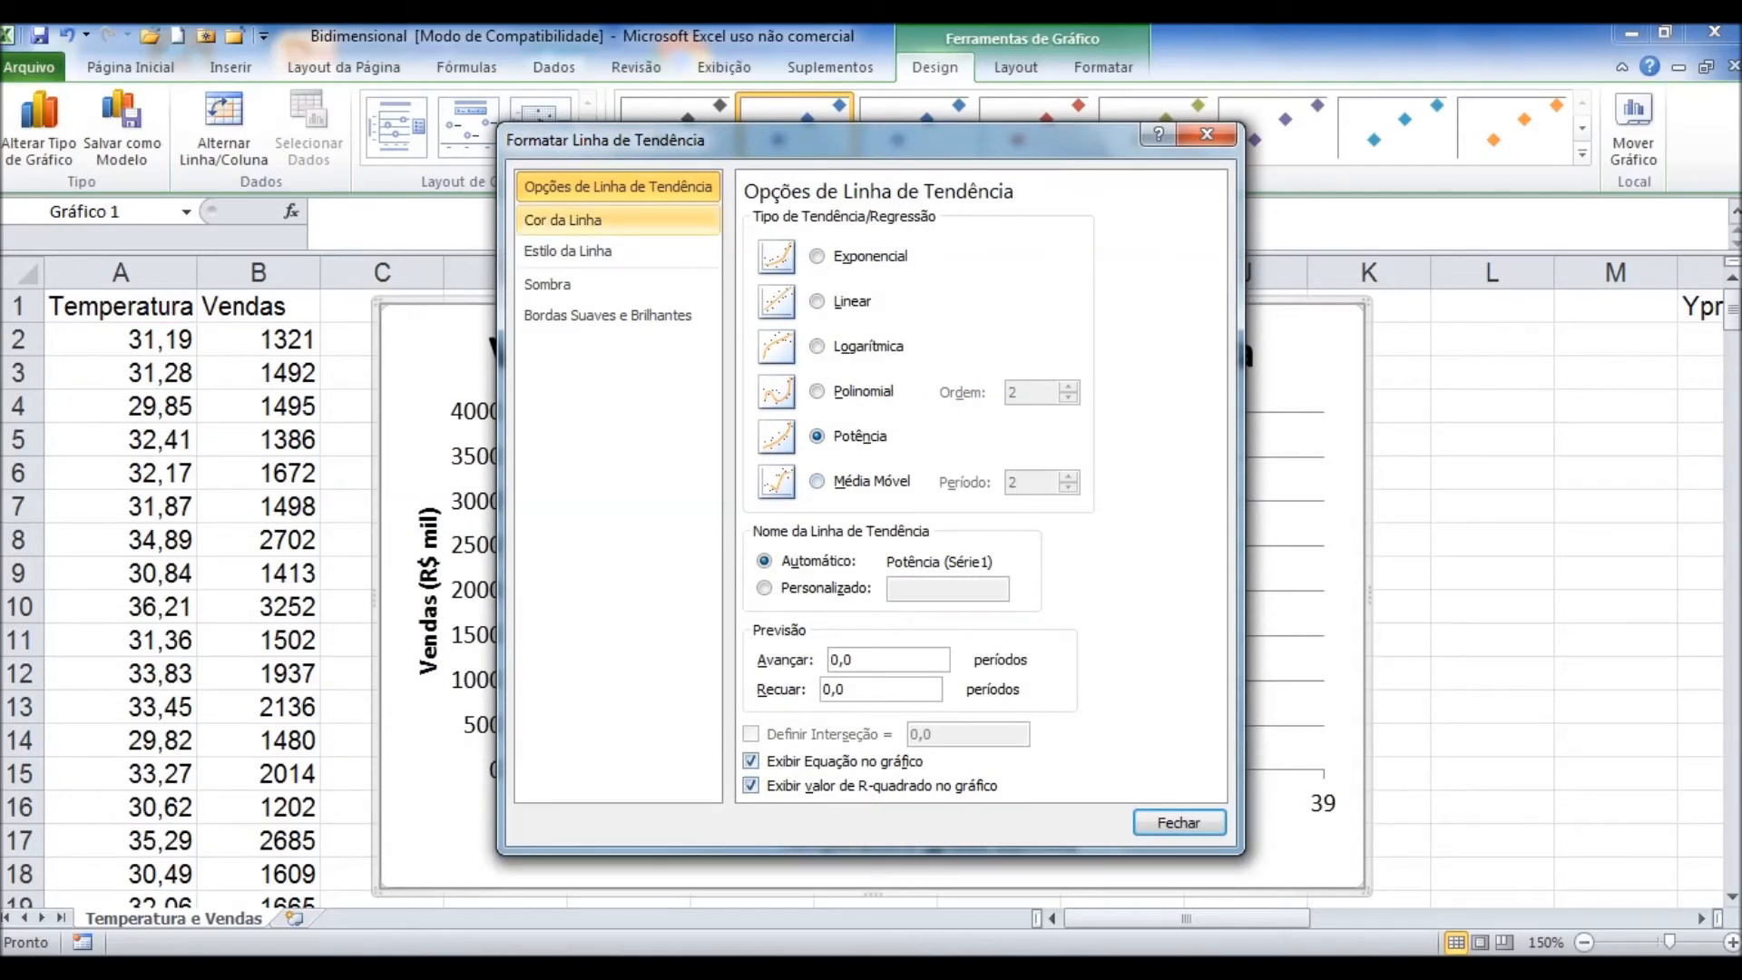
Step: Format the power trendline as a solid purple line with a width of 1,25 pt
click(562, 220)
click(750, 245)
click(833, 325)
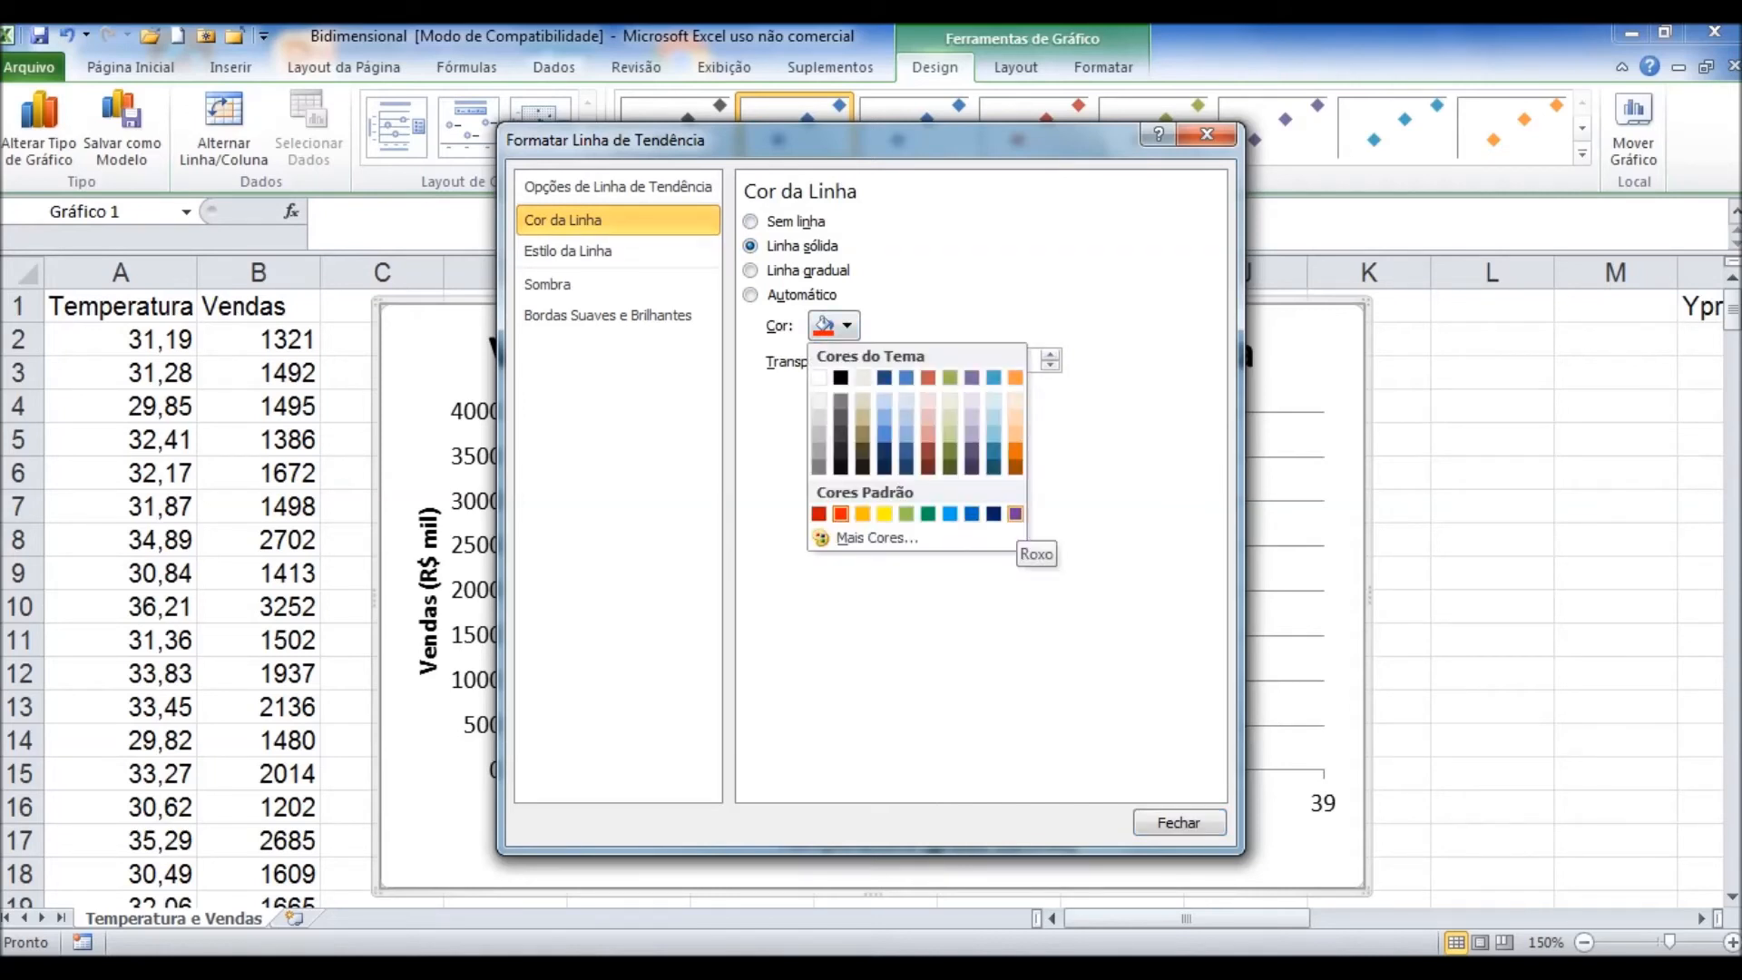
click(1015, 514)
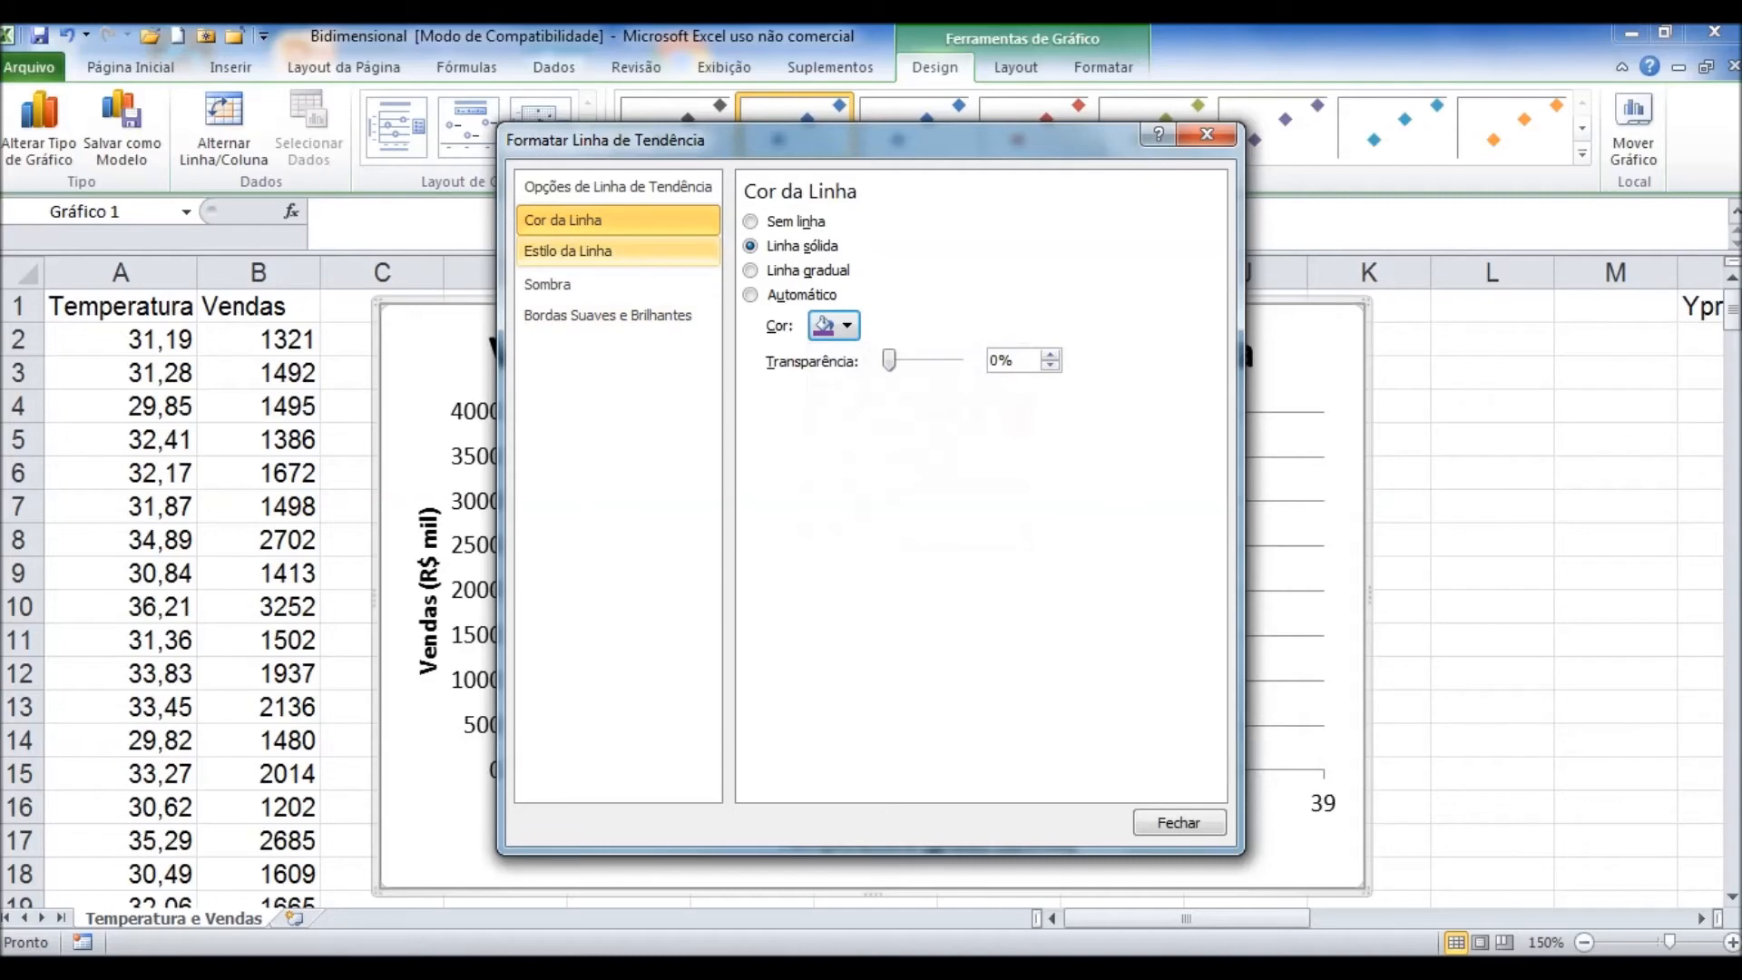
click(568, 251)
click(960, 214)
click(960, 214)
click(960, 214)
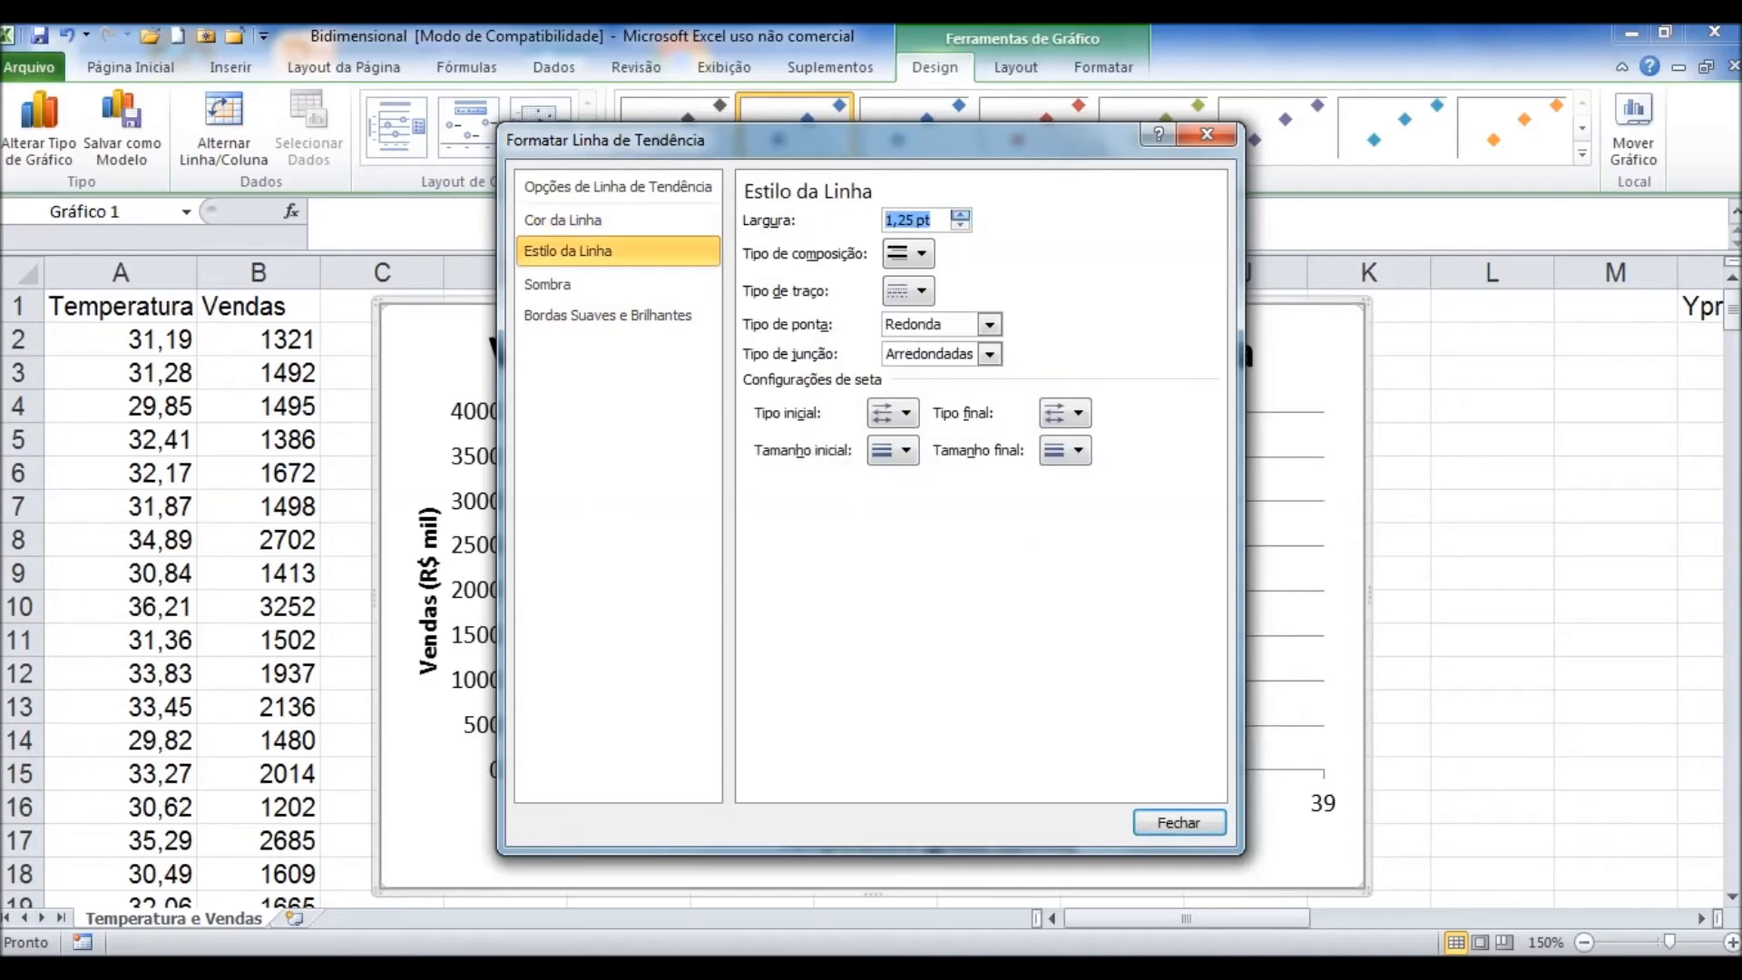
click(960, 225)
click(1178, 822)
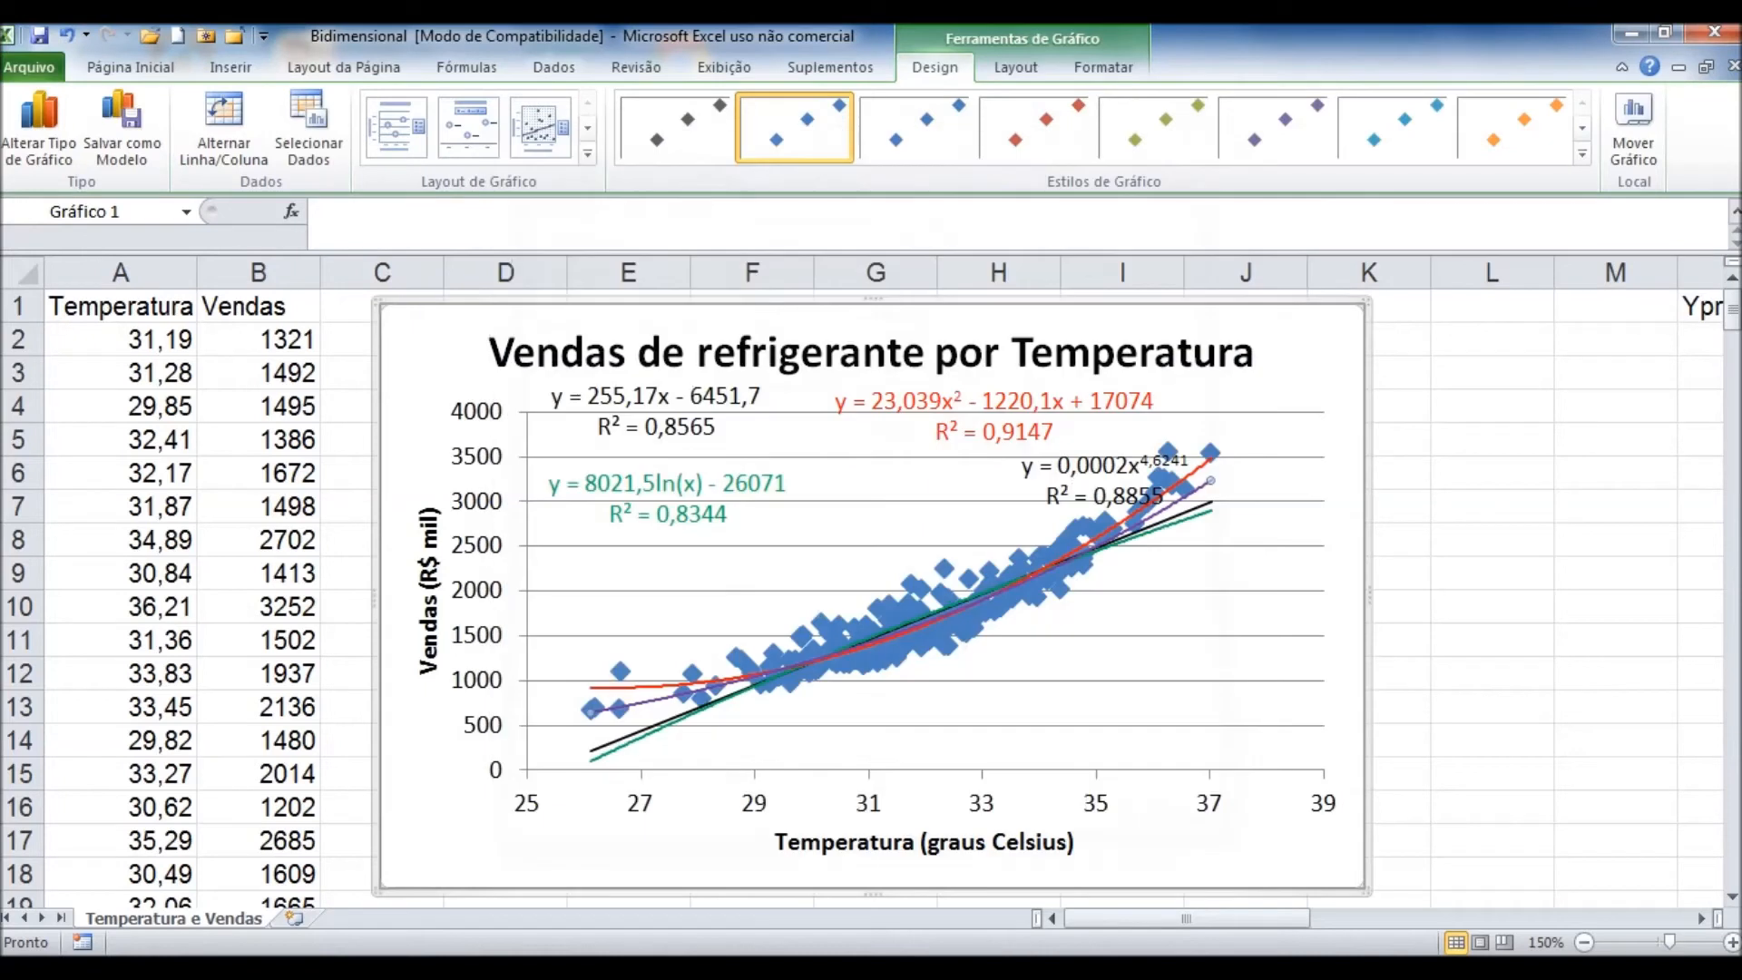
Step: Place the power equation label in the empty area below the high-temperature end of the trendlines and colour its text purple
drag(1089, 481, 1183, 614)
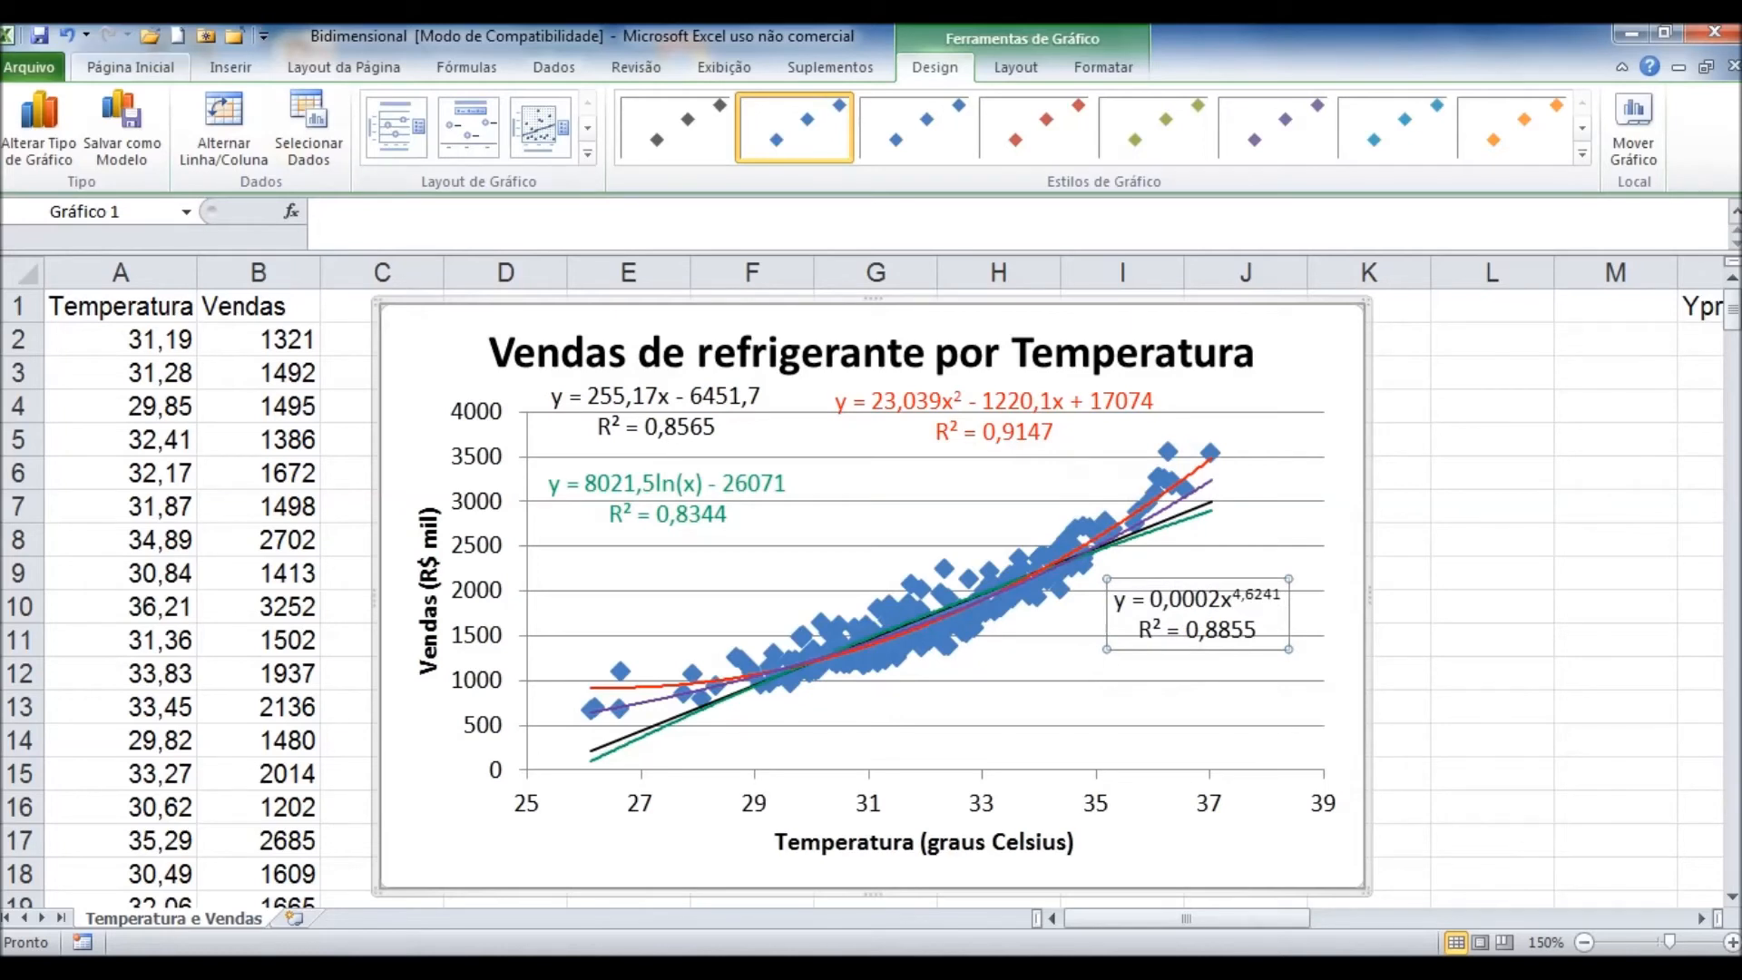
click(130, 67)
click(375, 146)
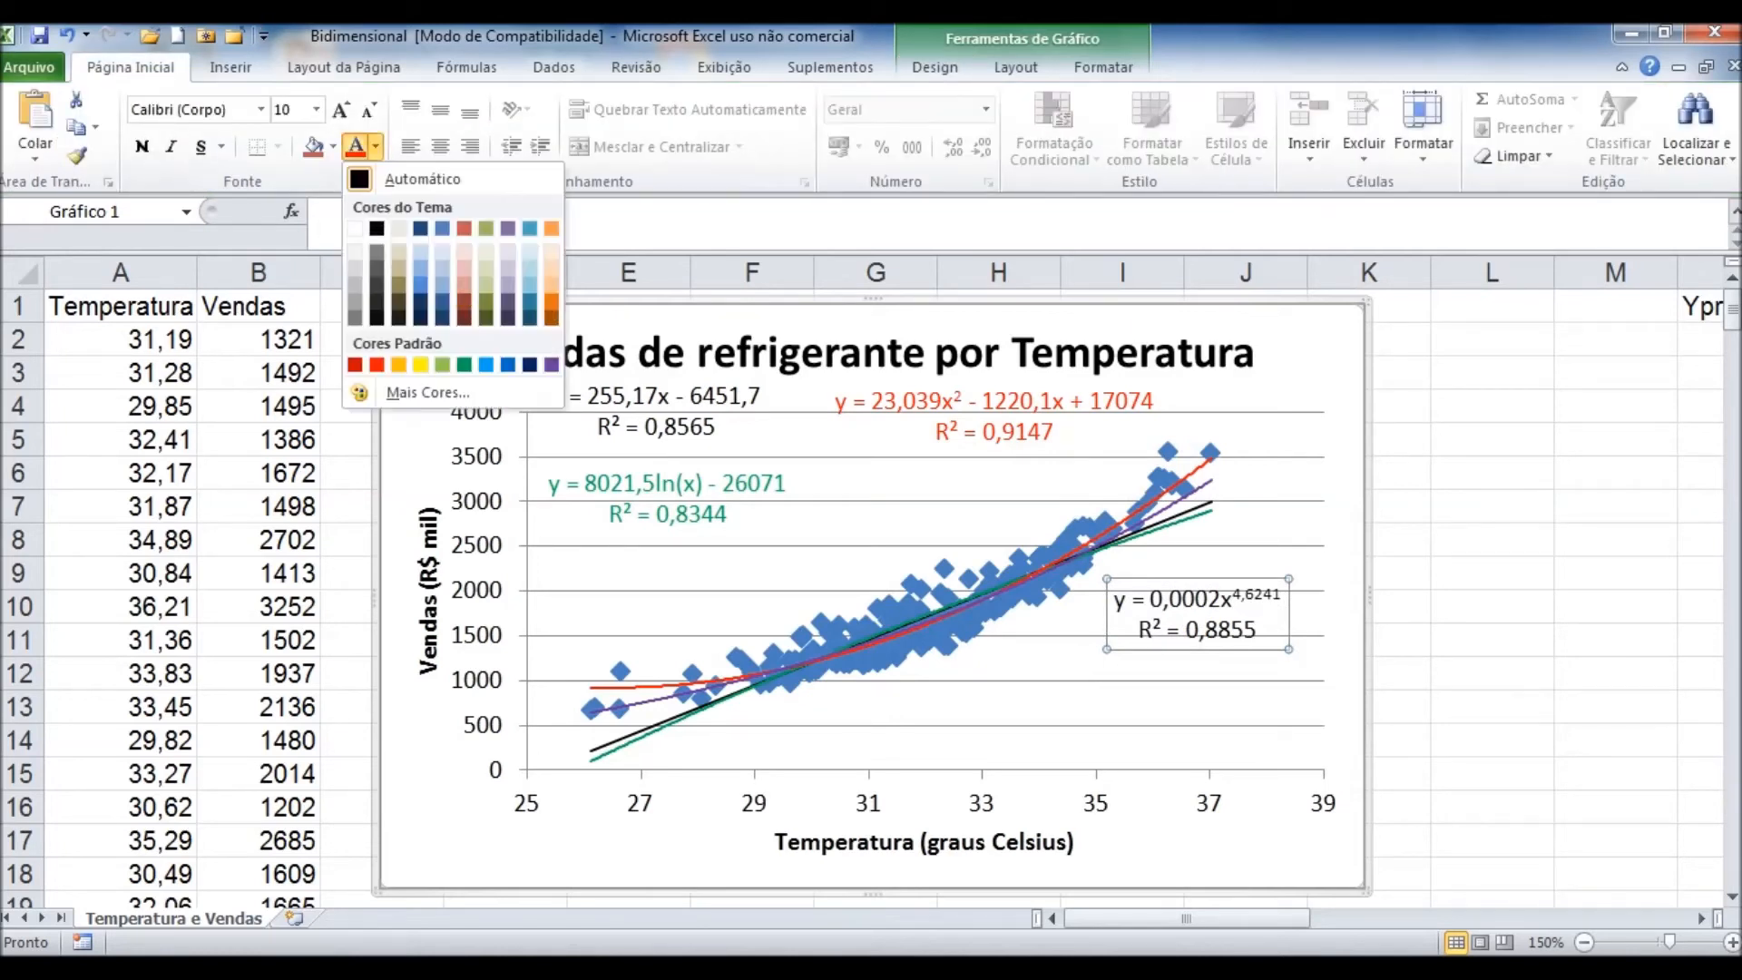
click(551, 364)
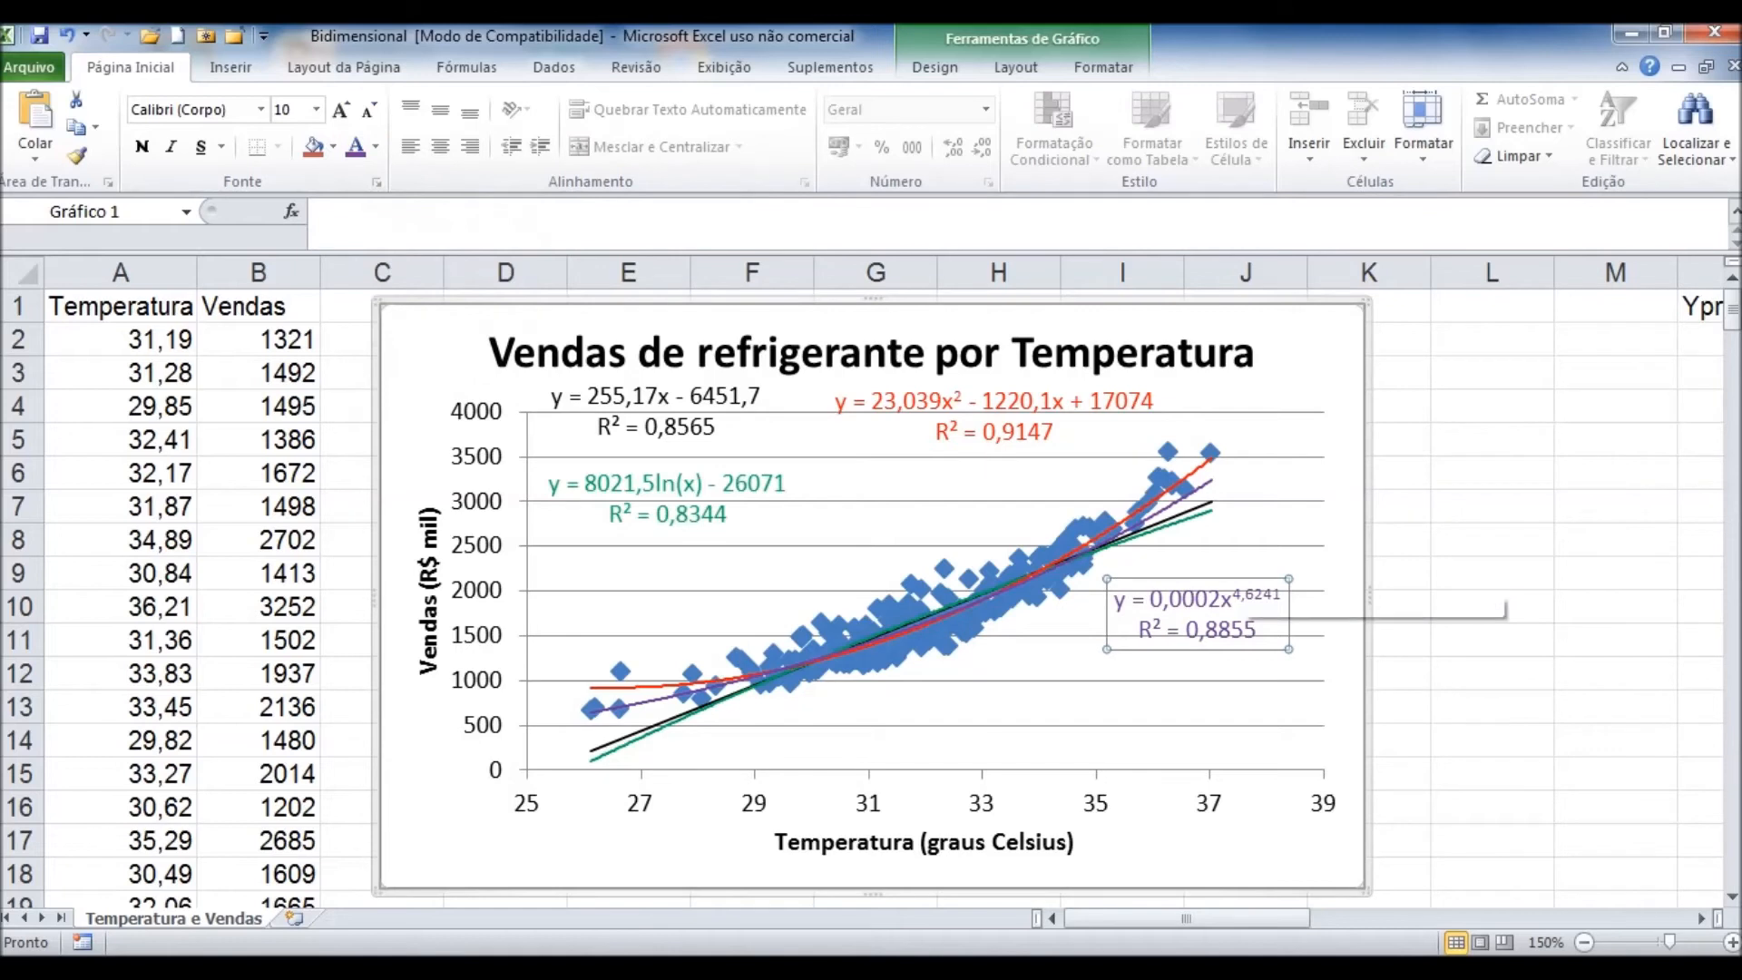
drag(1205, 601, 1219, 588)
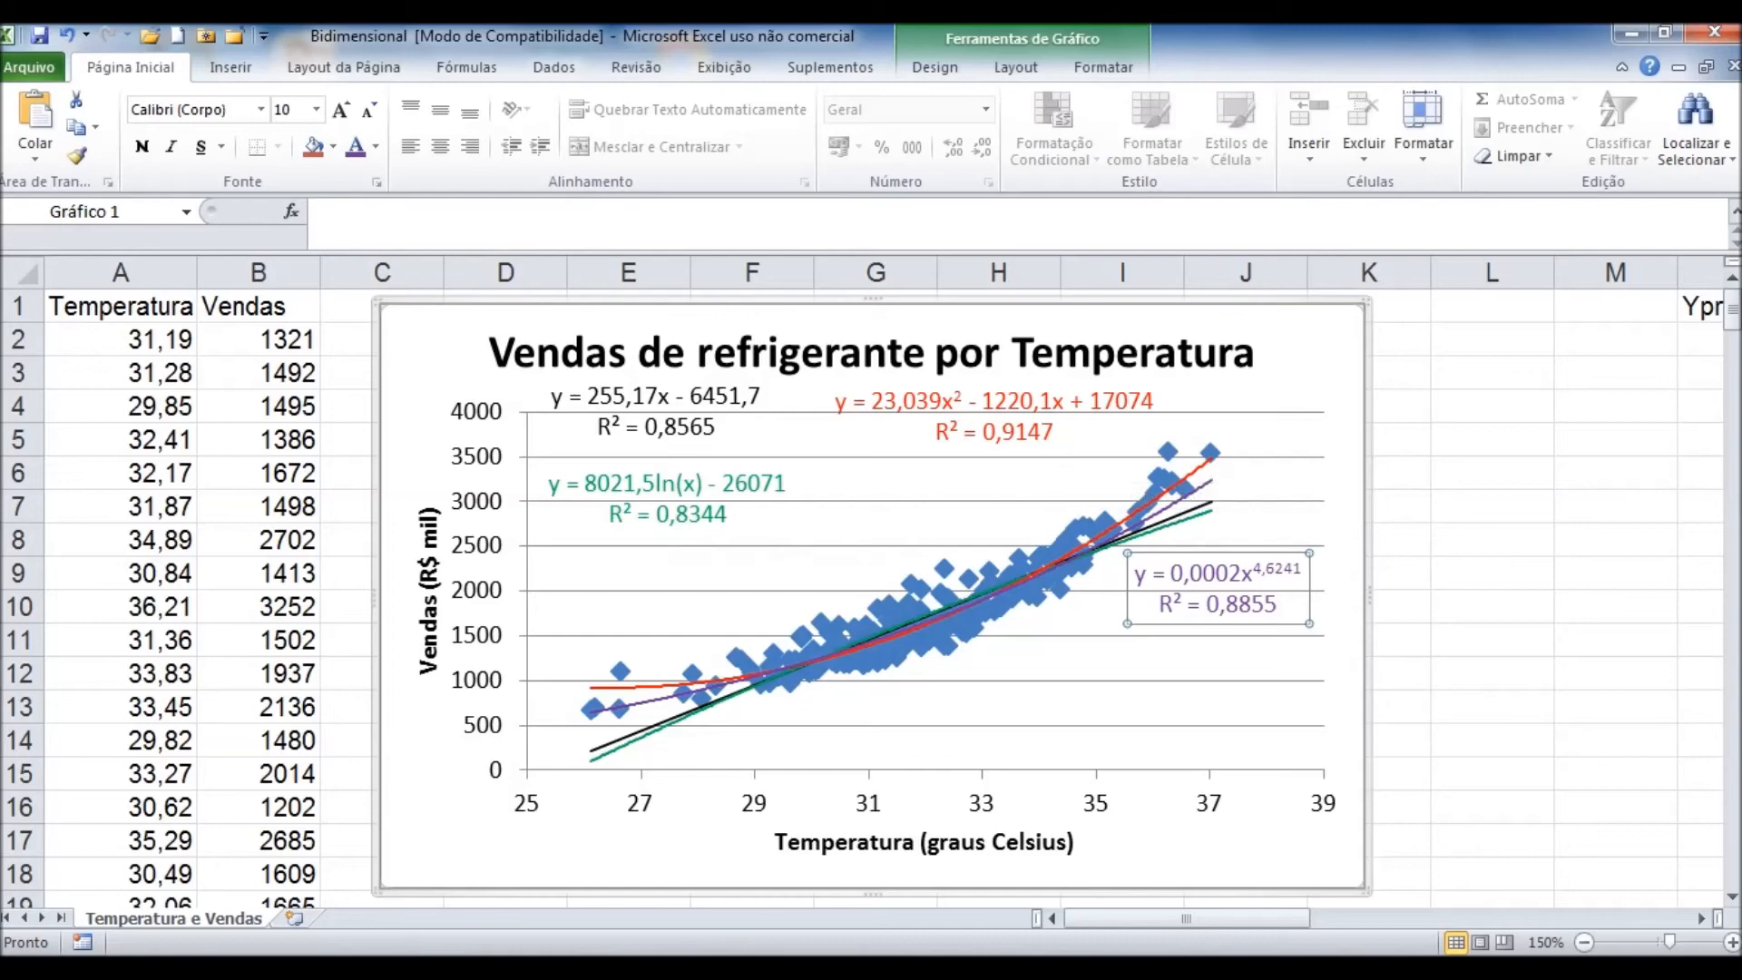
Step: Add an exponential trendline to the data series, showing its equation and R-squared value on the chart
click(936, 639)
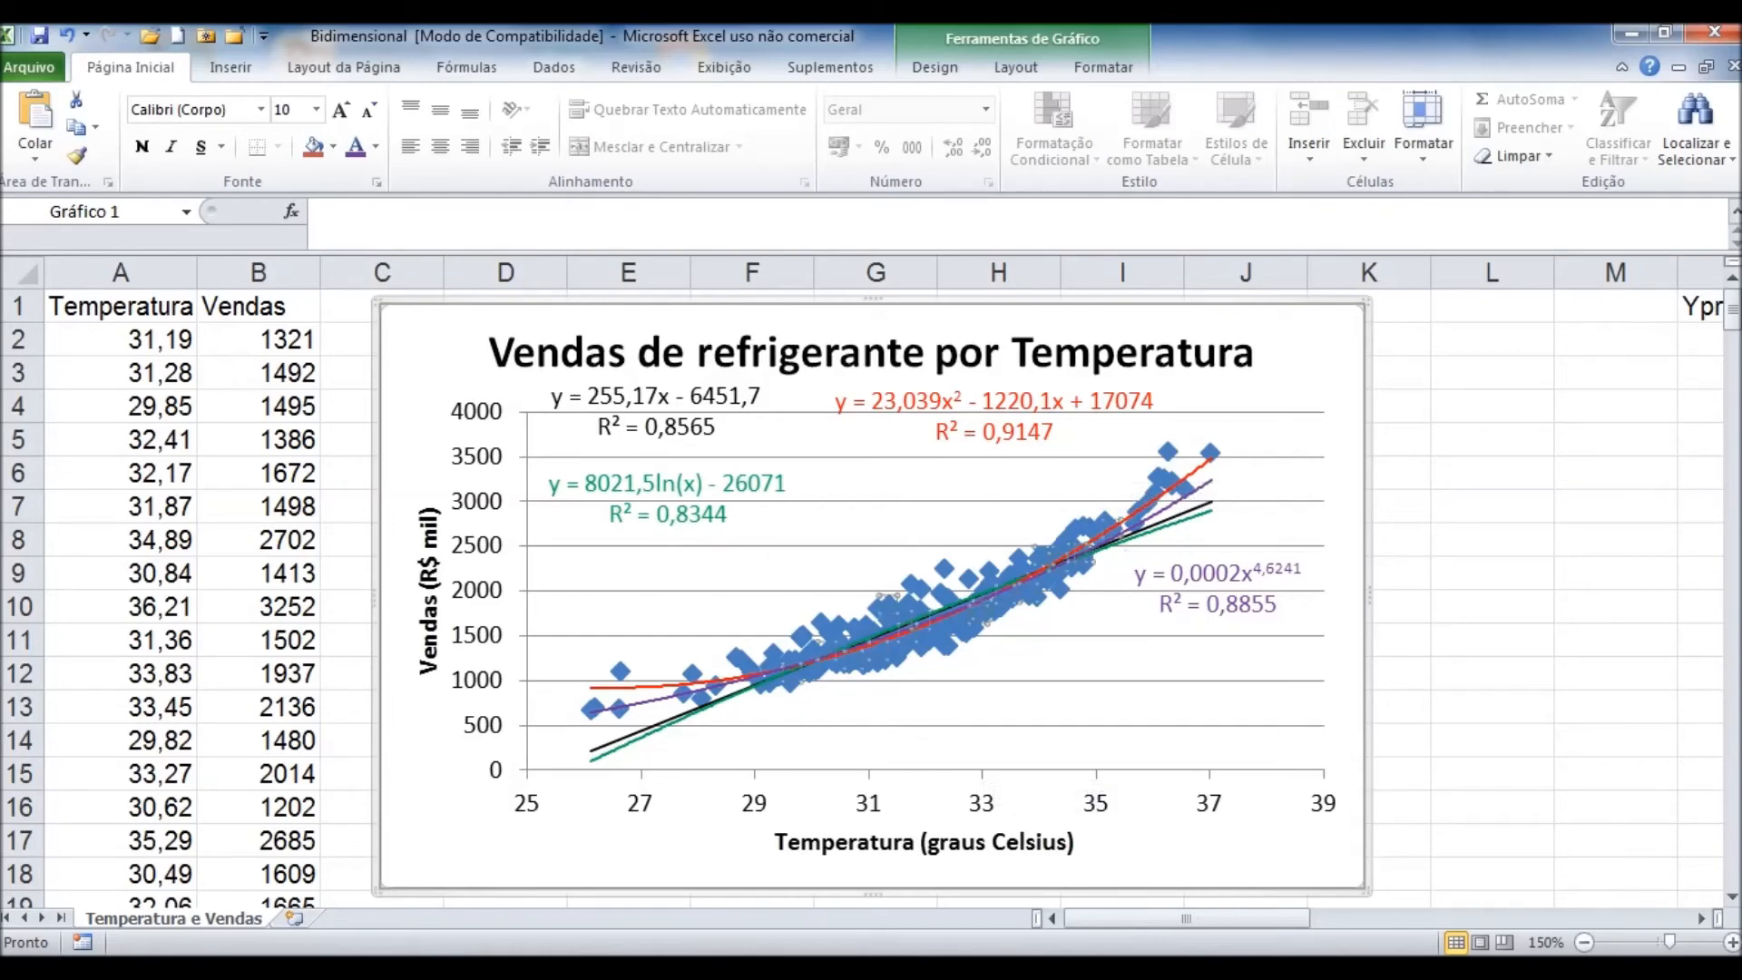
right_click(937, 638)
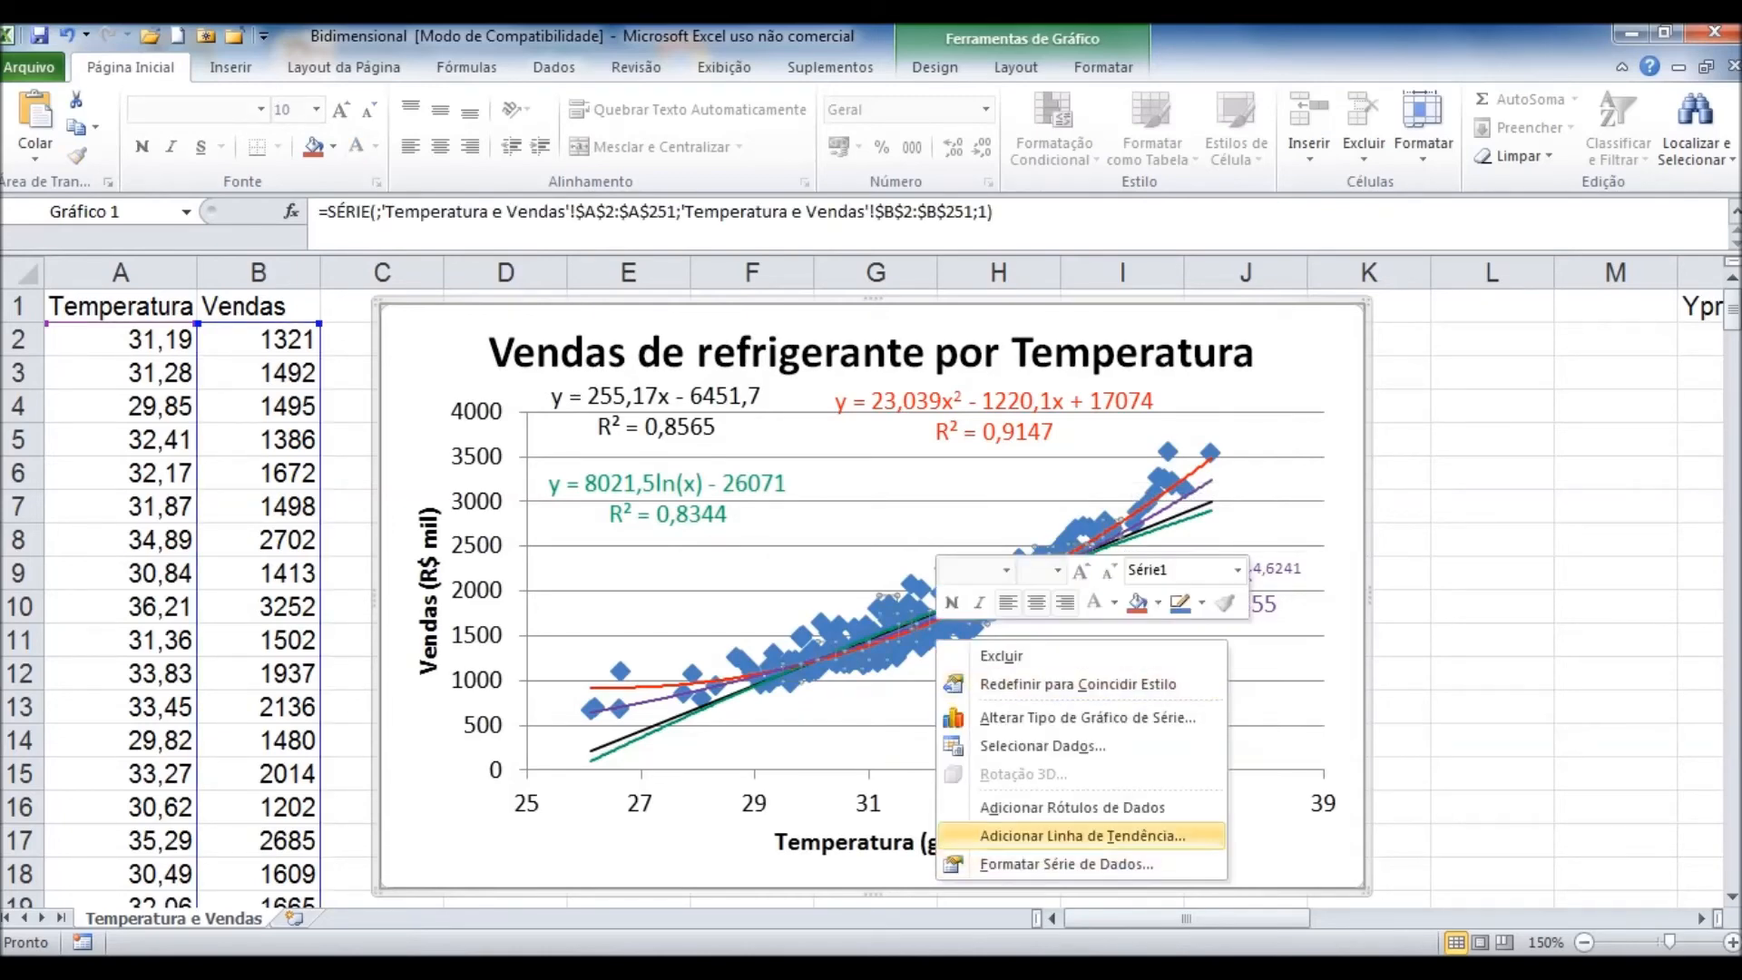
click(1081, 835)
click(818, 257)
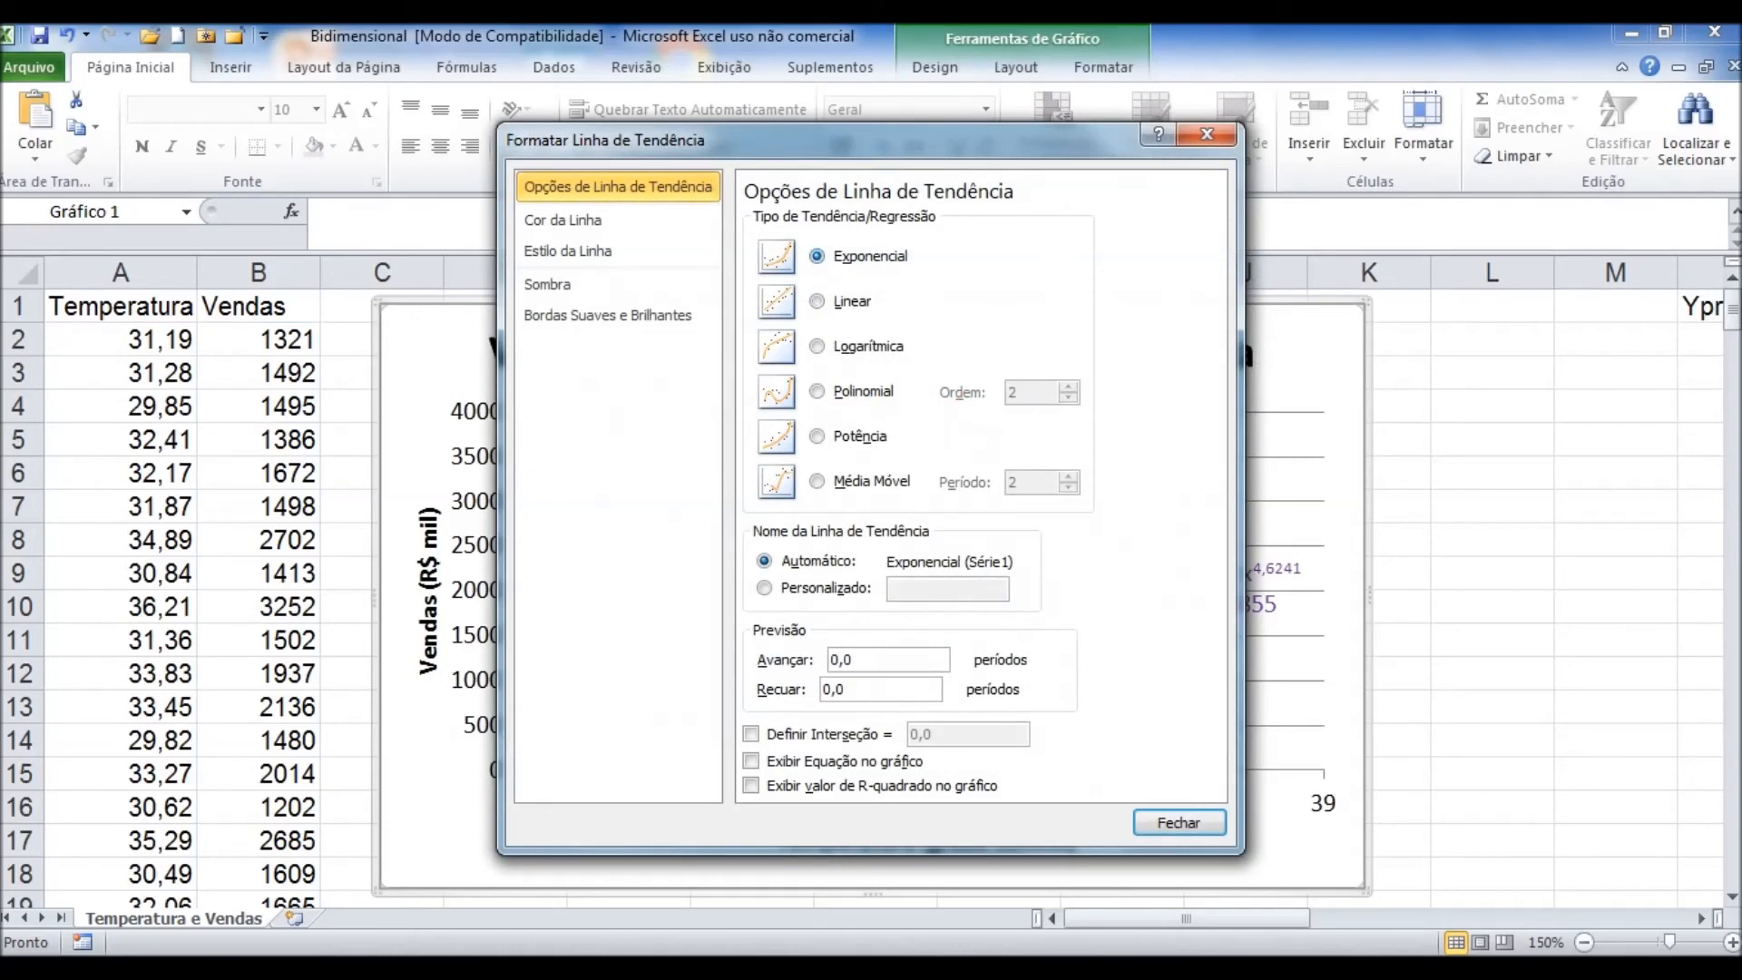
click(751, 760)
click(751, 786)
Step: Format the exponential trendline as a solid orange line and increase its width by one increment
click(617, 219)
click(751, 246)
click(834, 324)
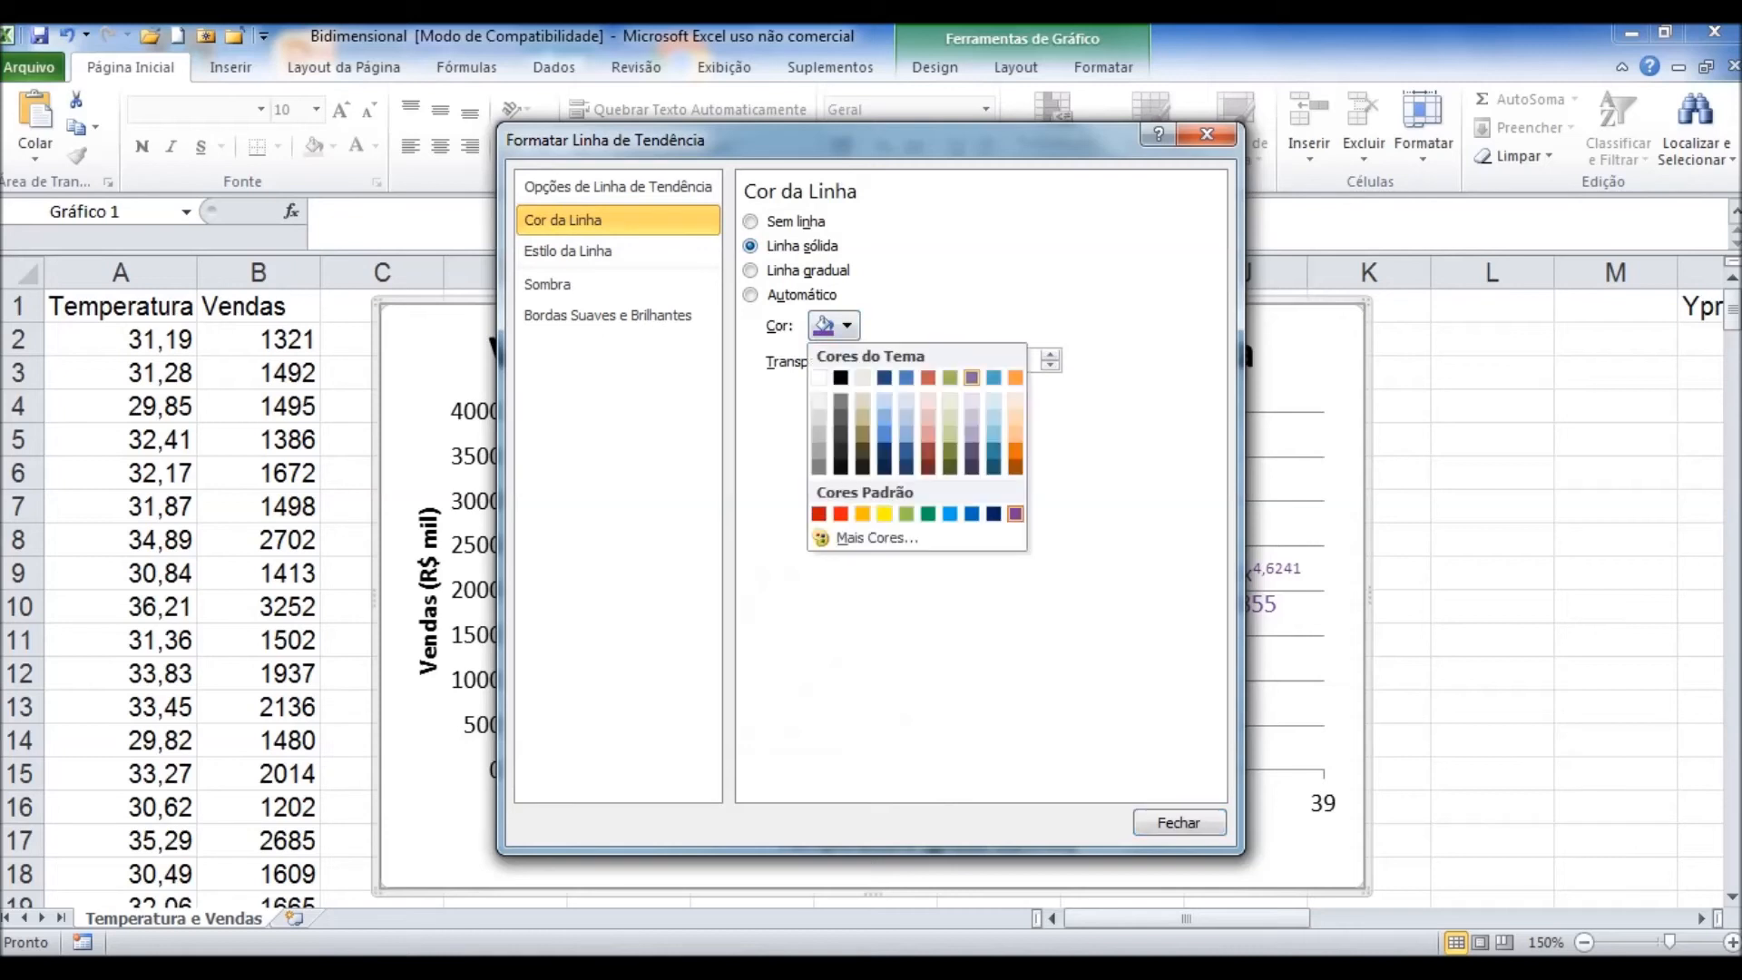
click(1016, 377)
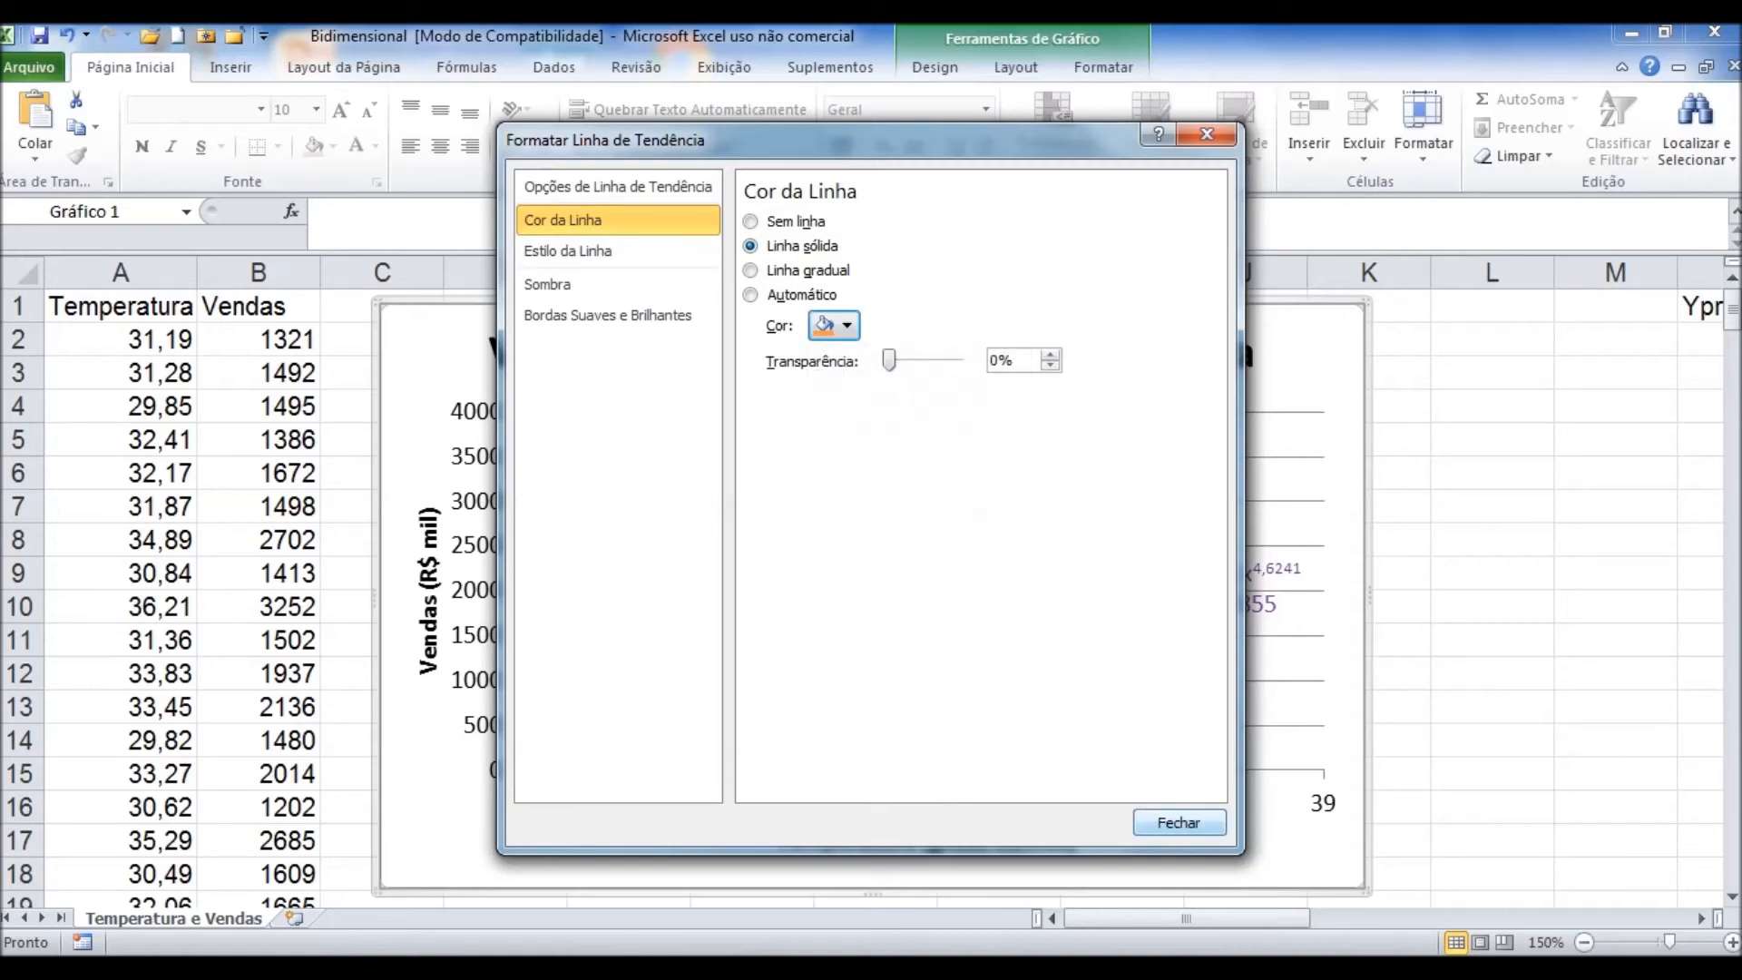
click(617, 250)
click(959, 214)
click(1179, 823)
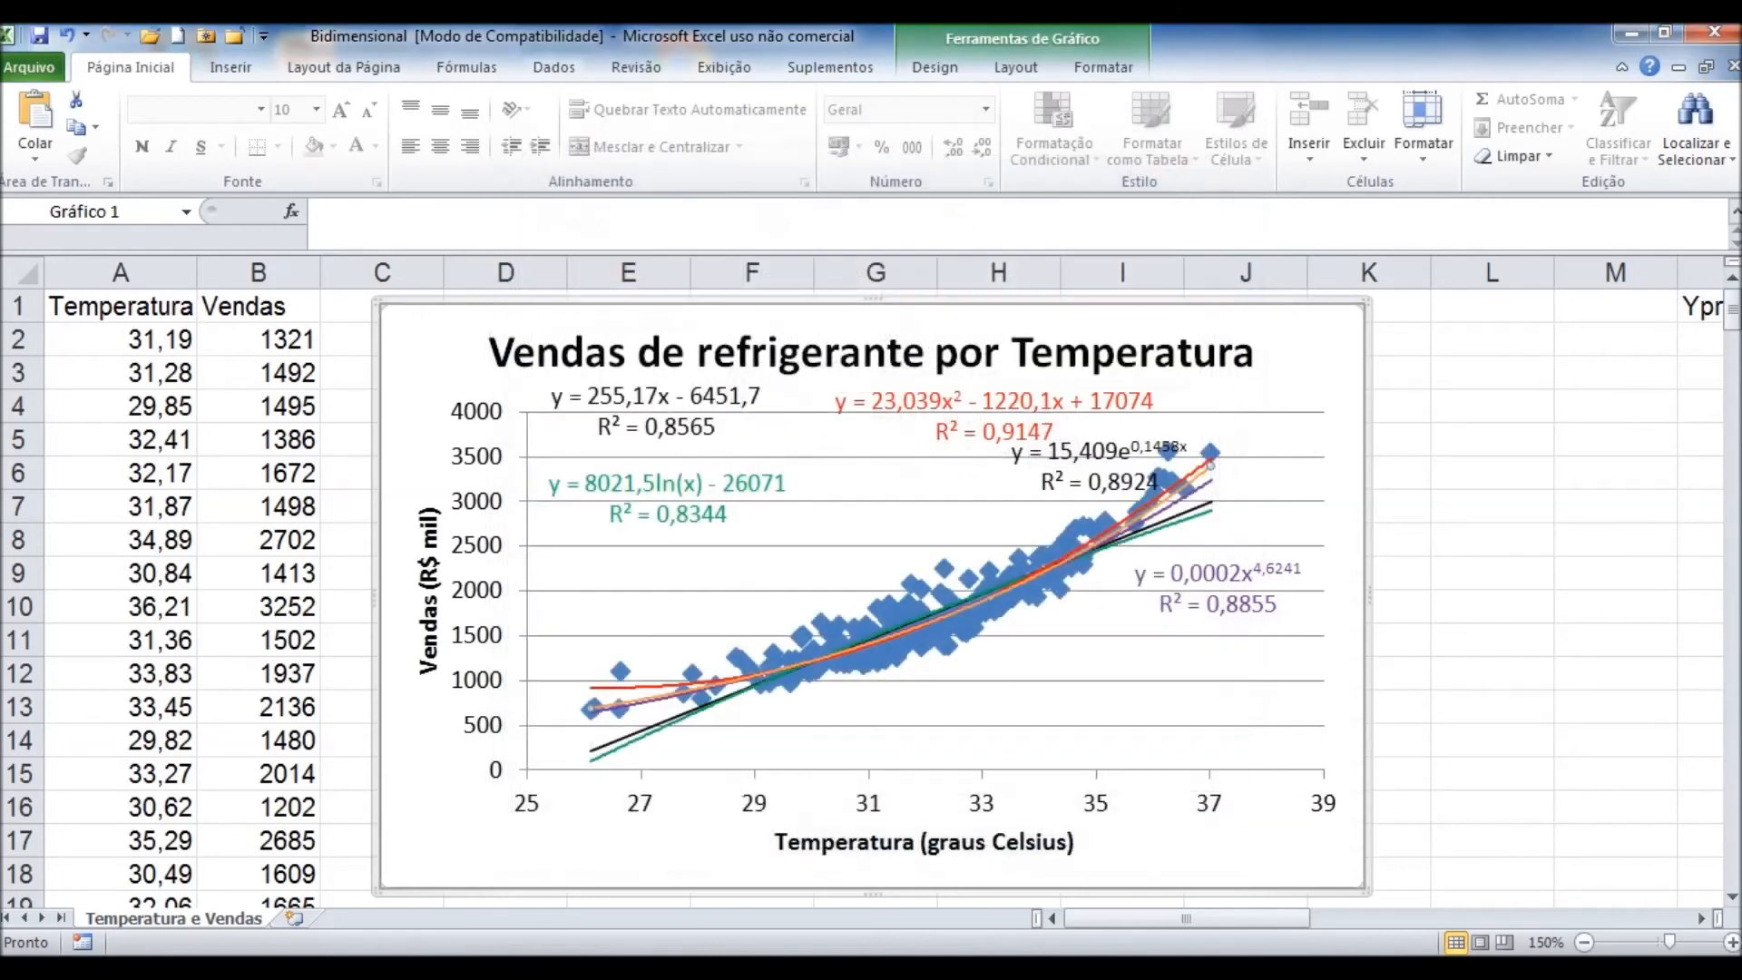
Step: Place the exponential equation label just below the power one and colour all of its text orange
drag(1106, 472, 1180, 677)
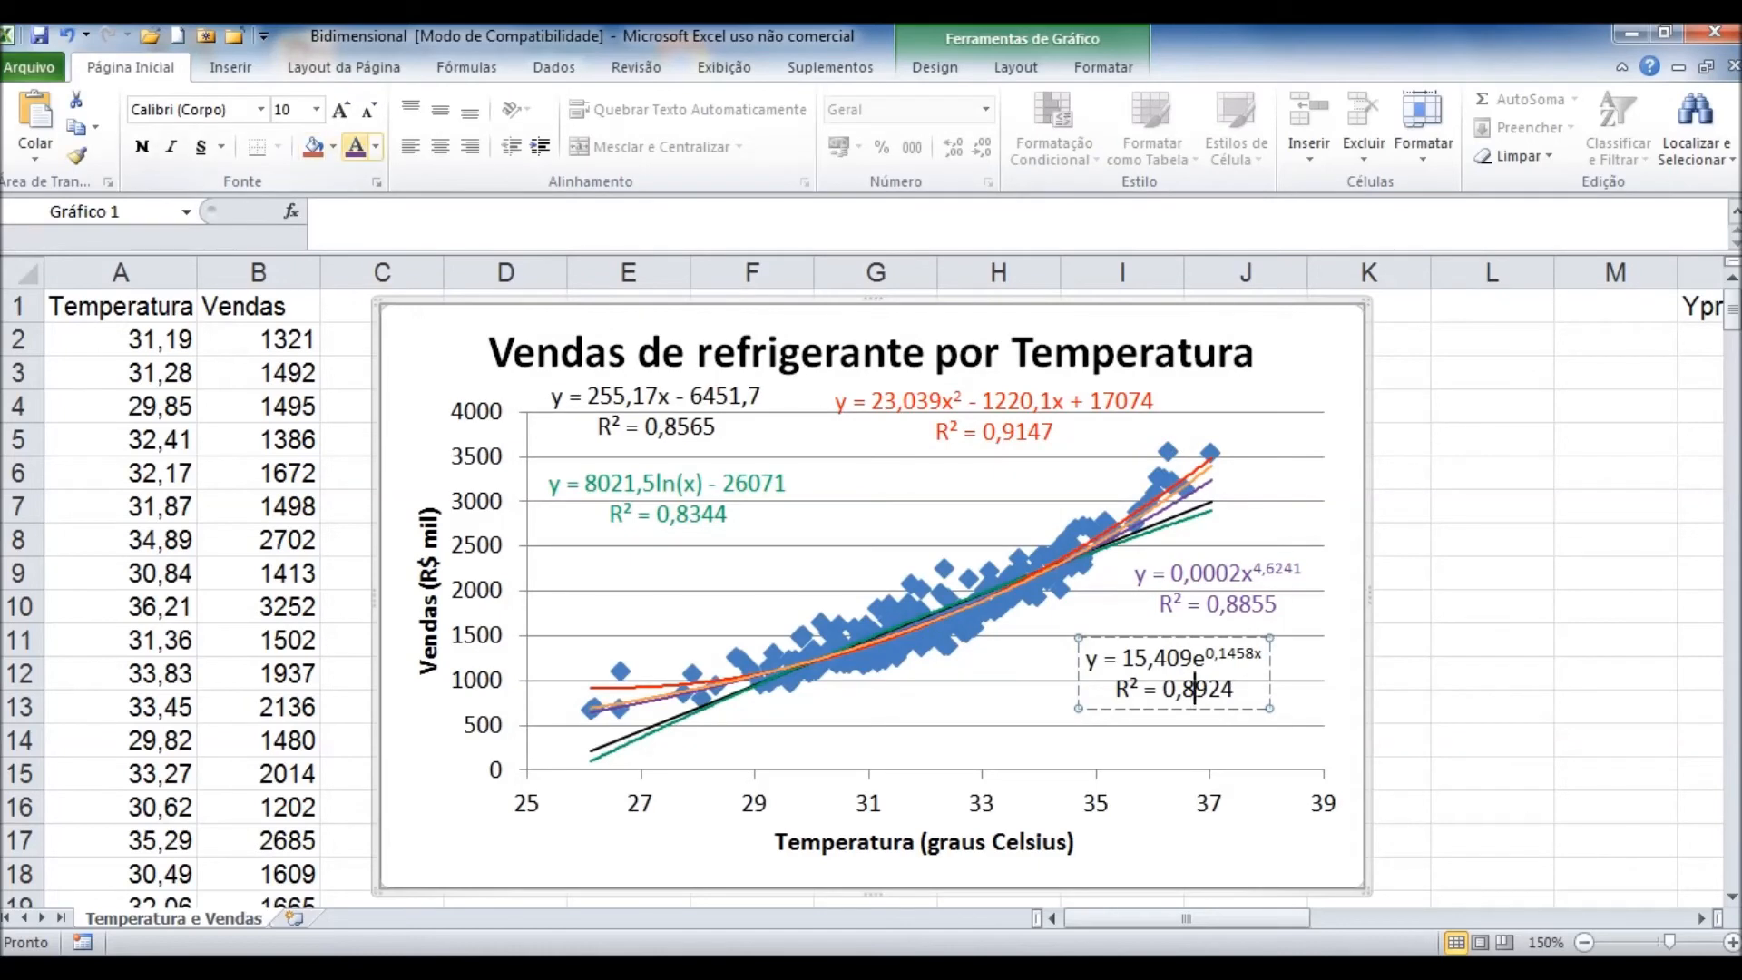
click(375, 146)
click(398, 363)
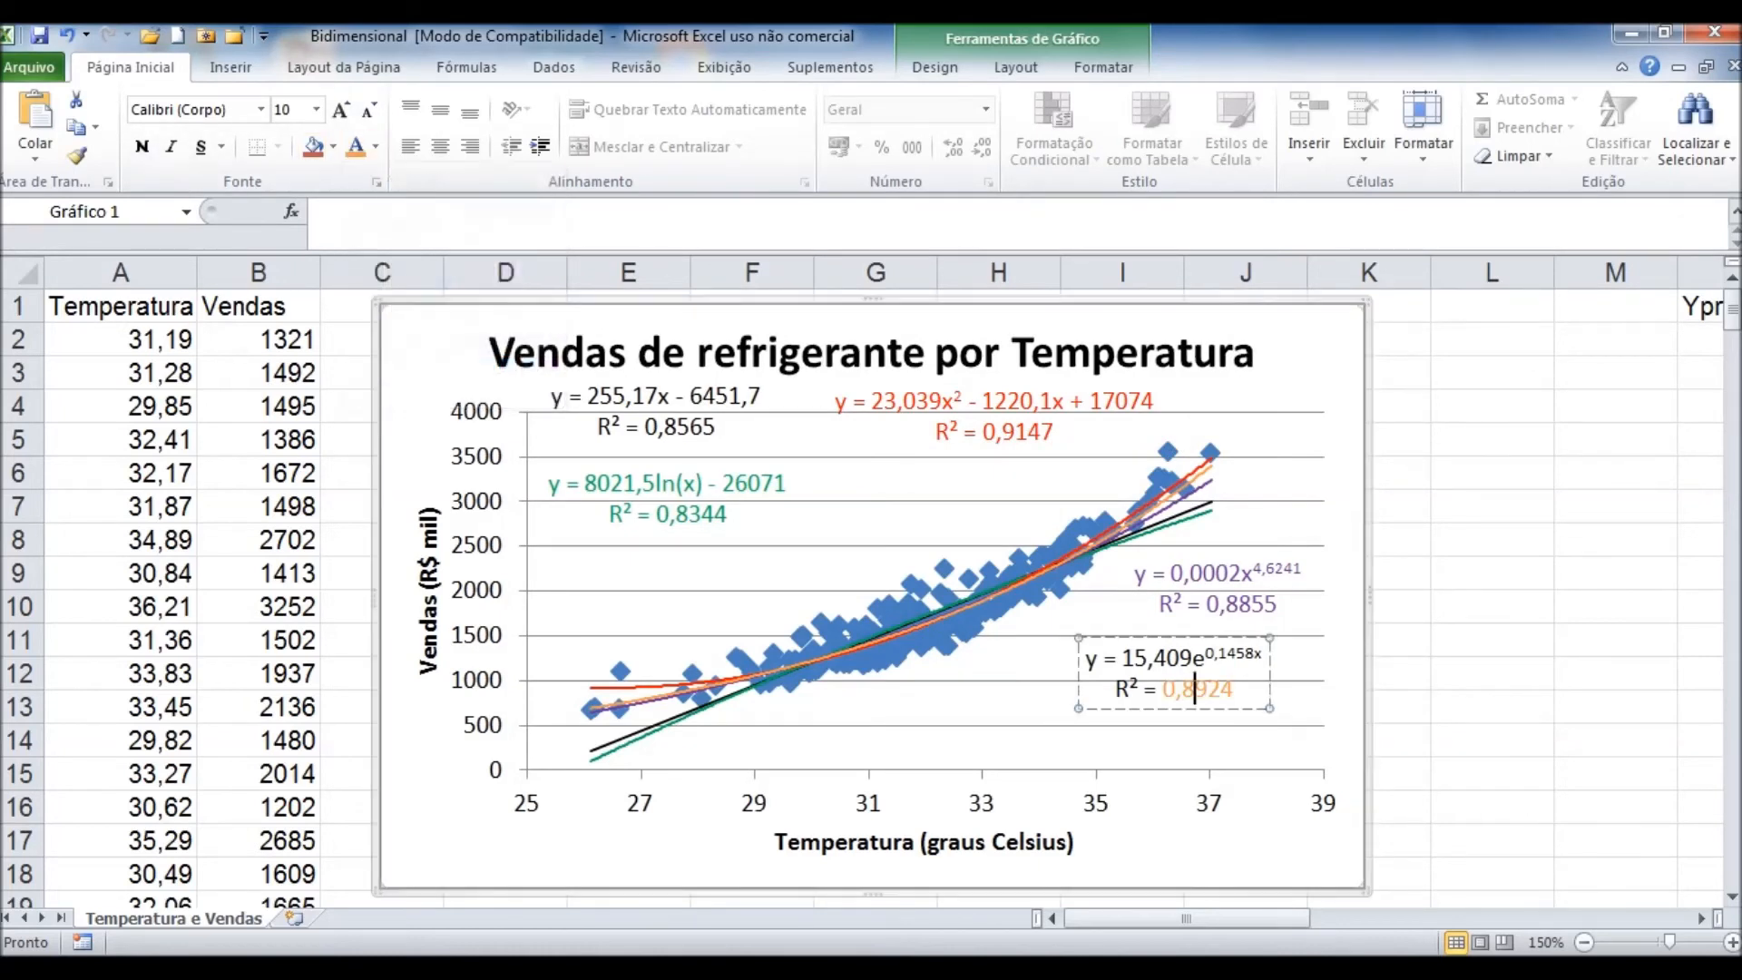
drag(1235, 689, 1086, 655)
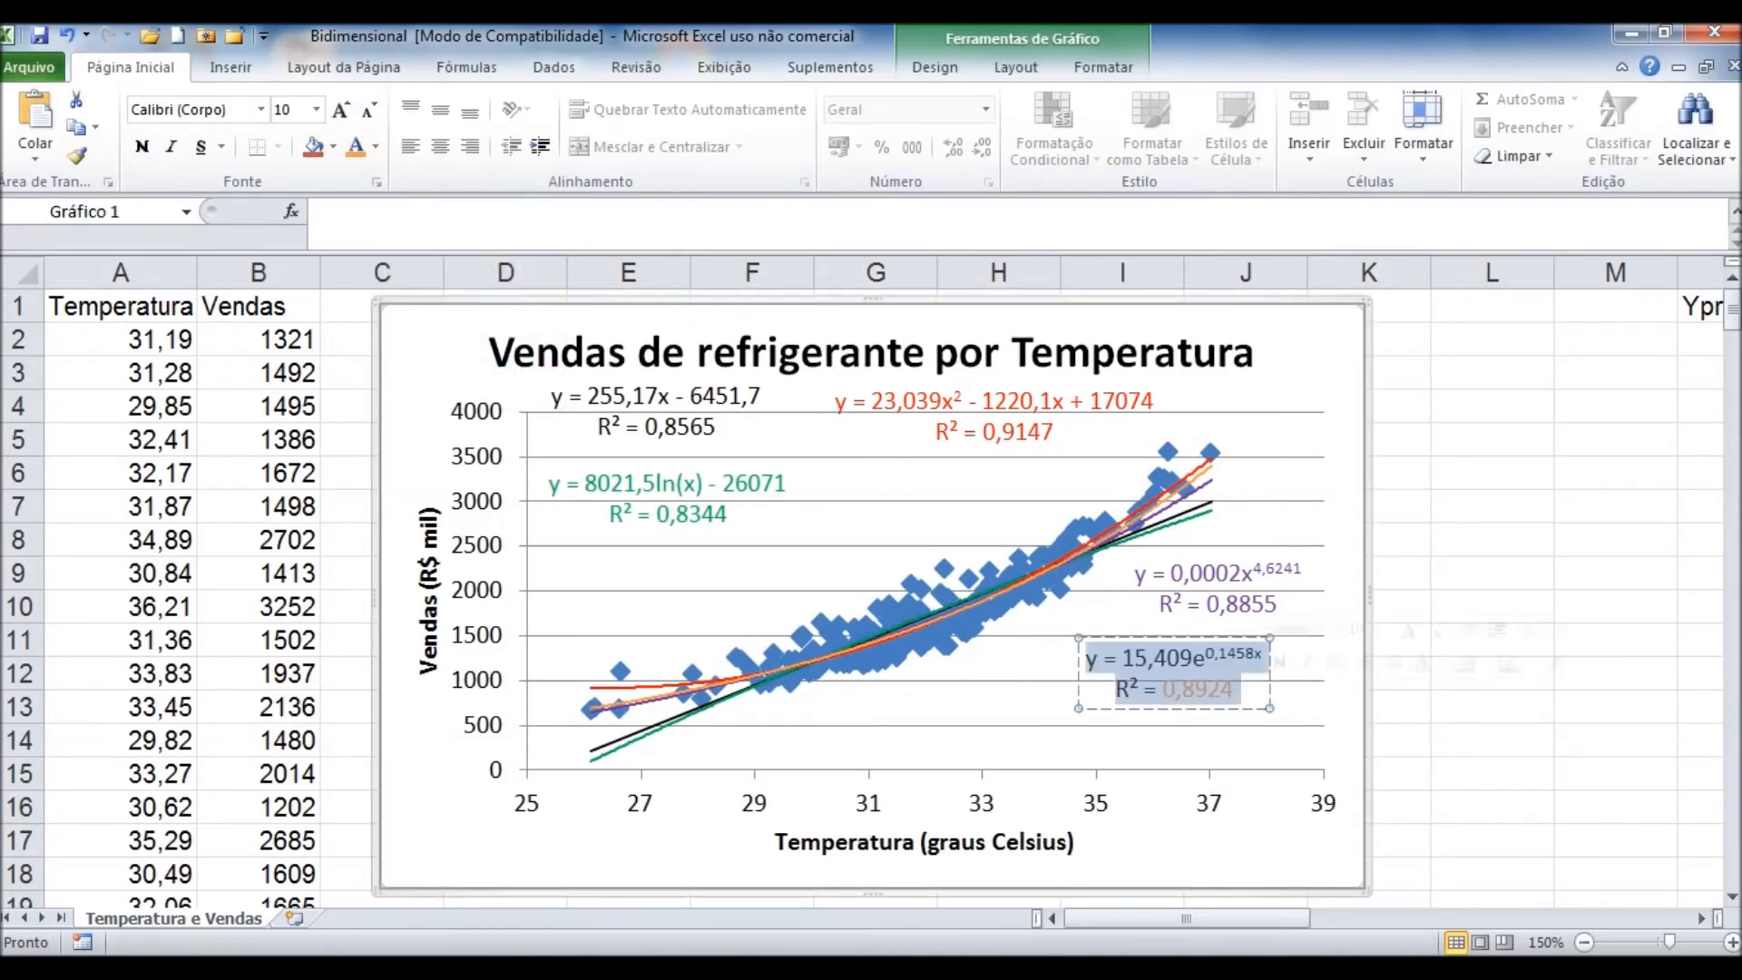
click(355, 146)
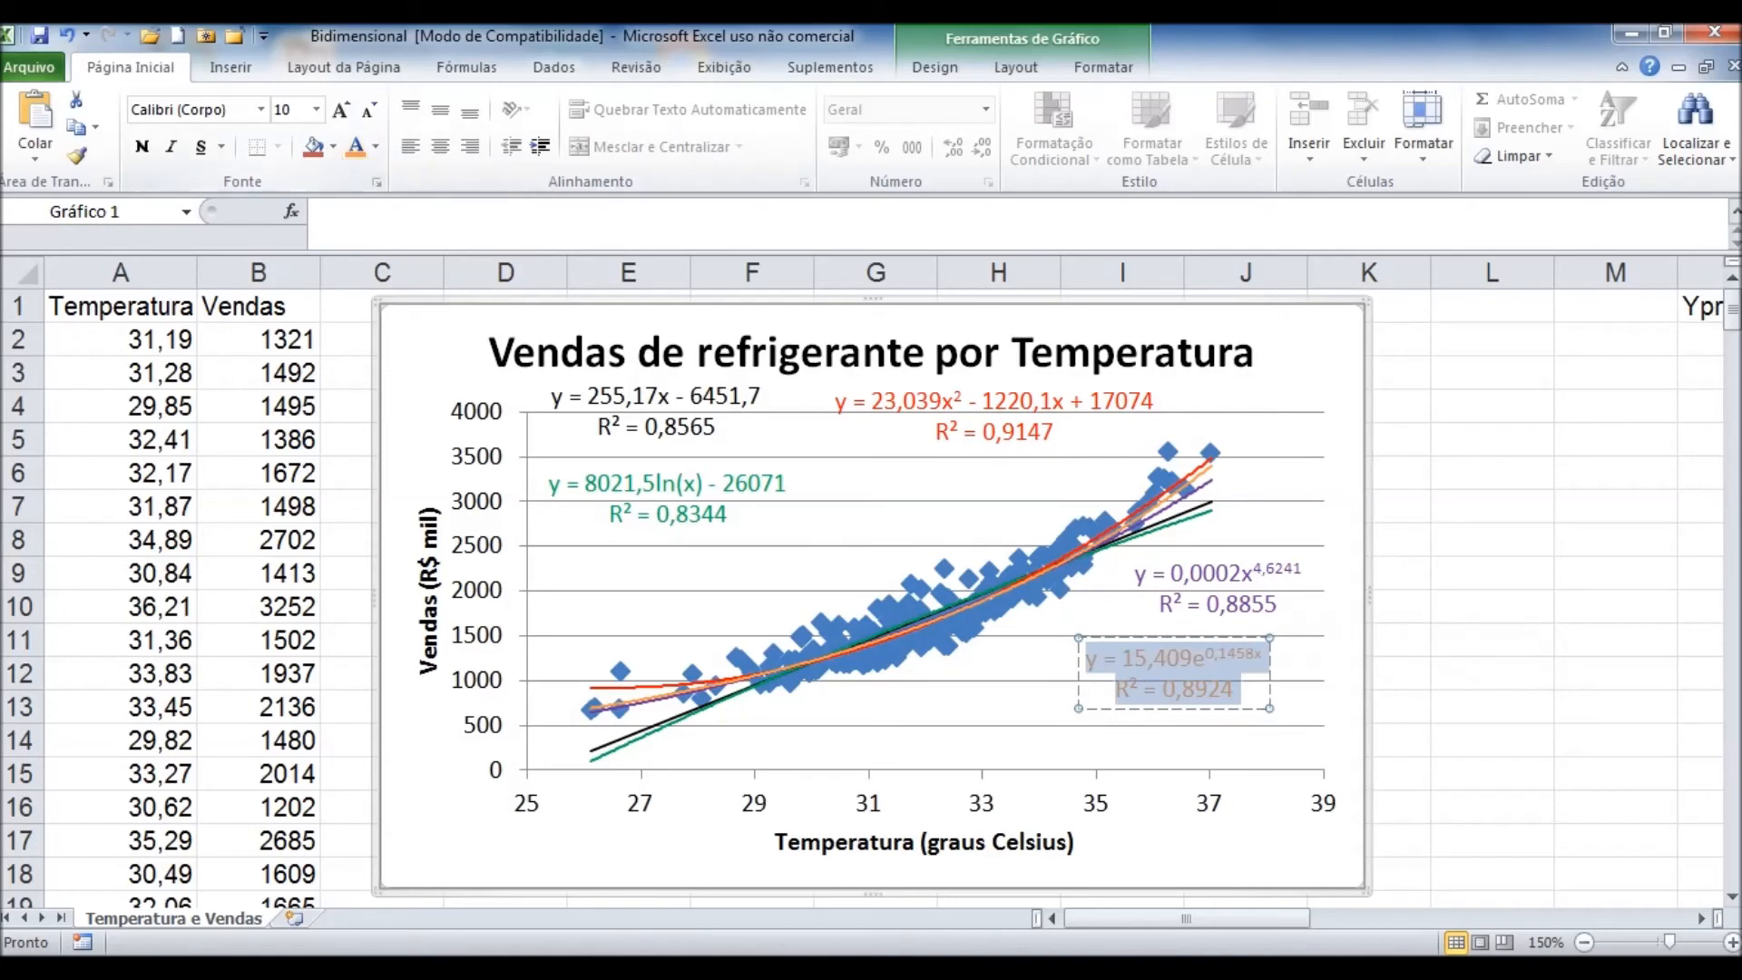
click(907, 479)
click(1201, 659)
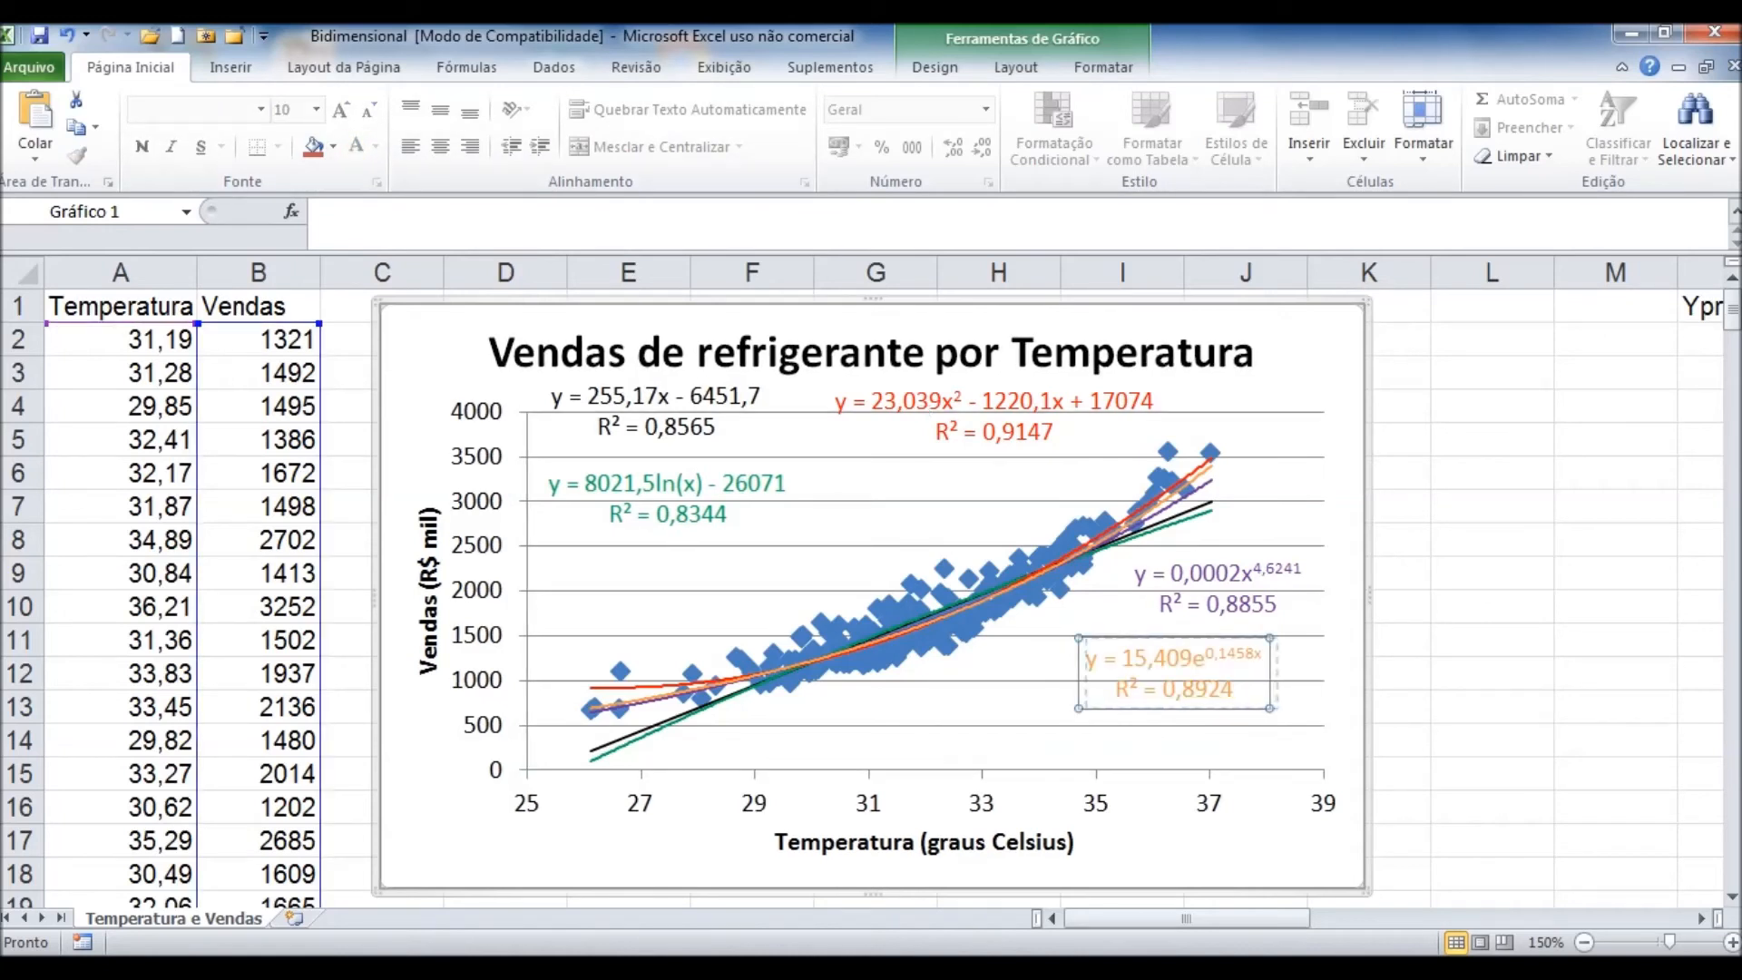
click(1202, 659)
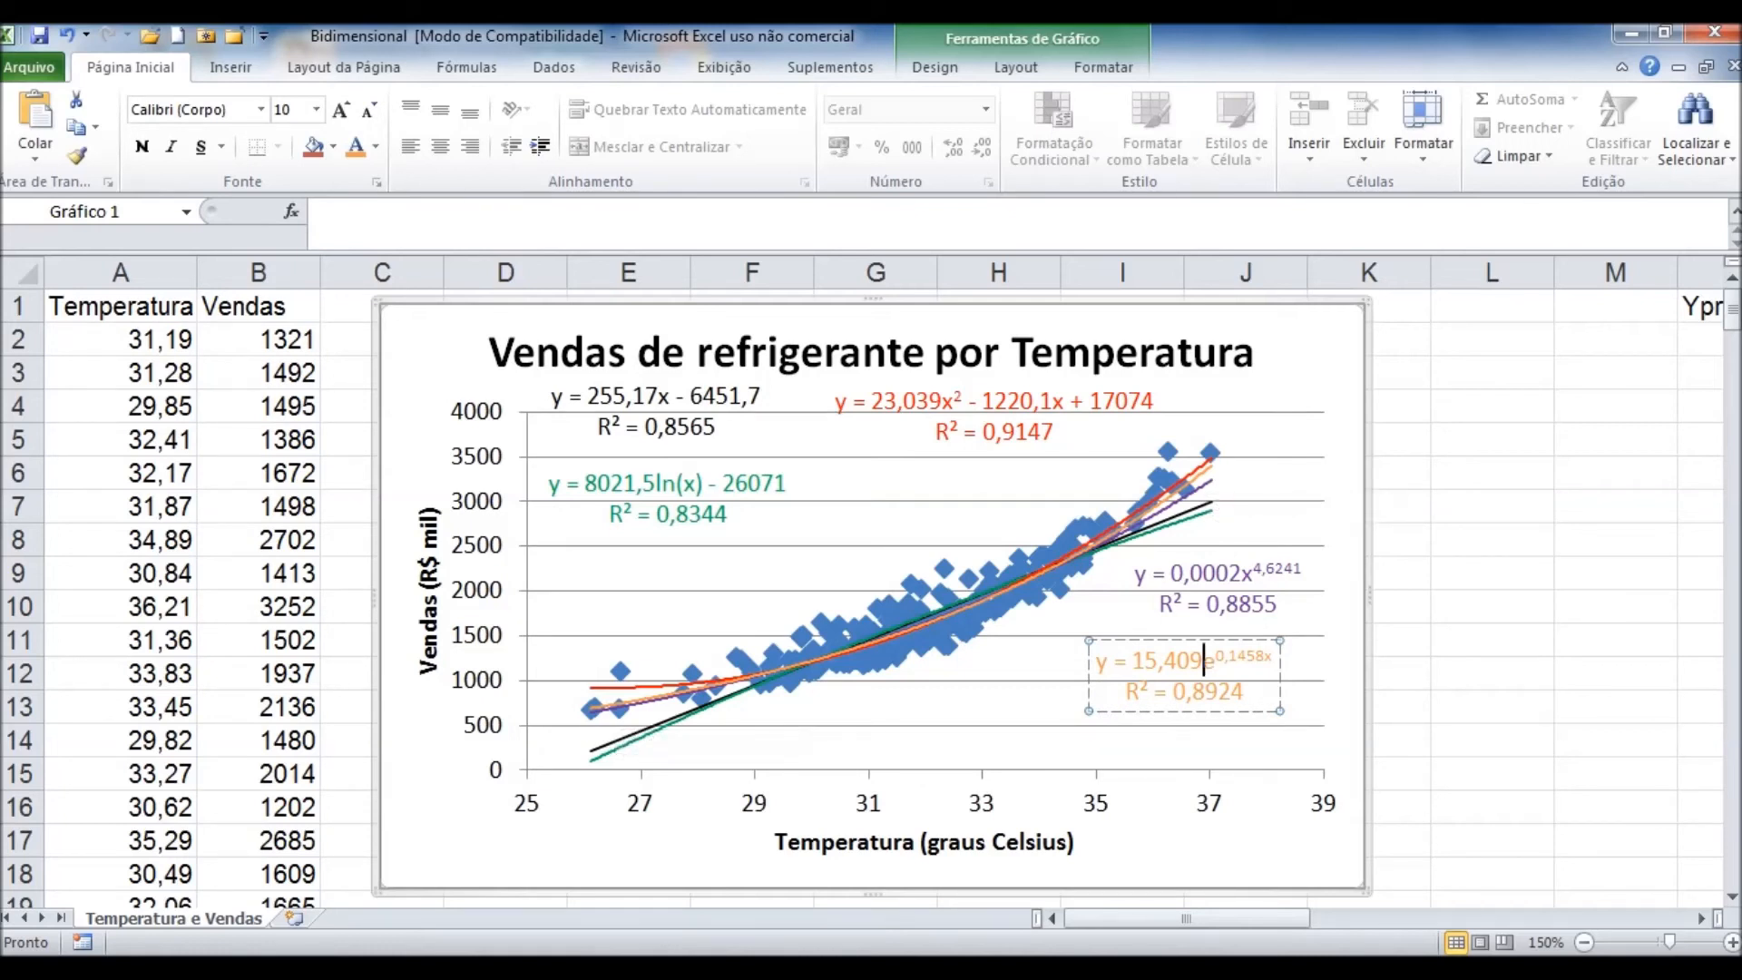
Step: Widen the chart by extending its right edge into column M
click(616, 851)
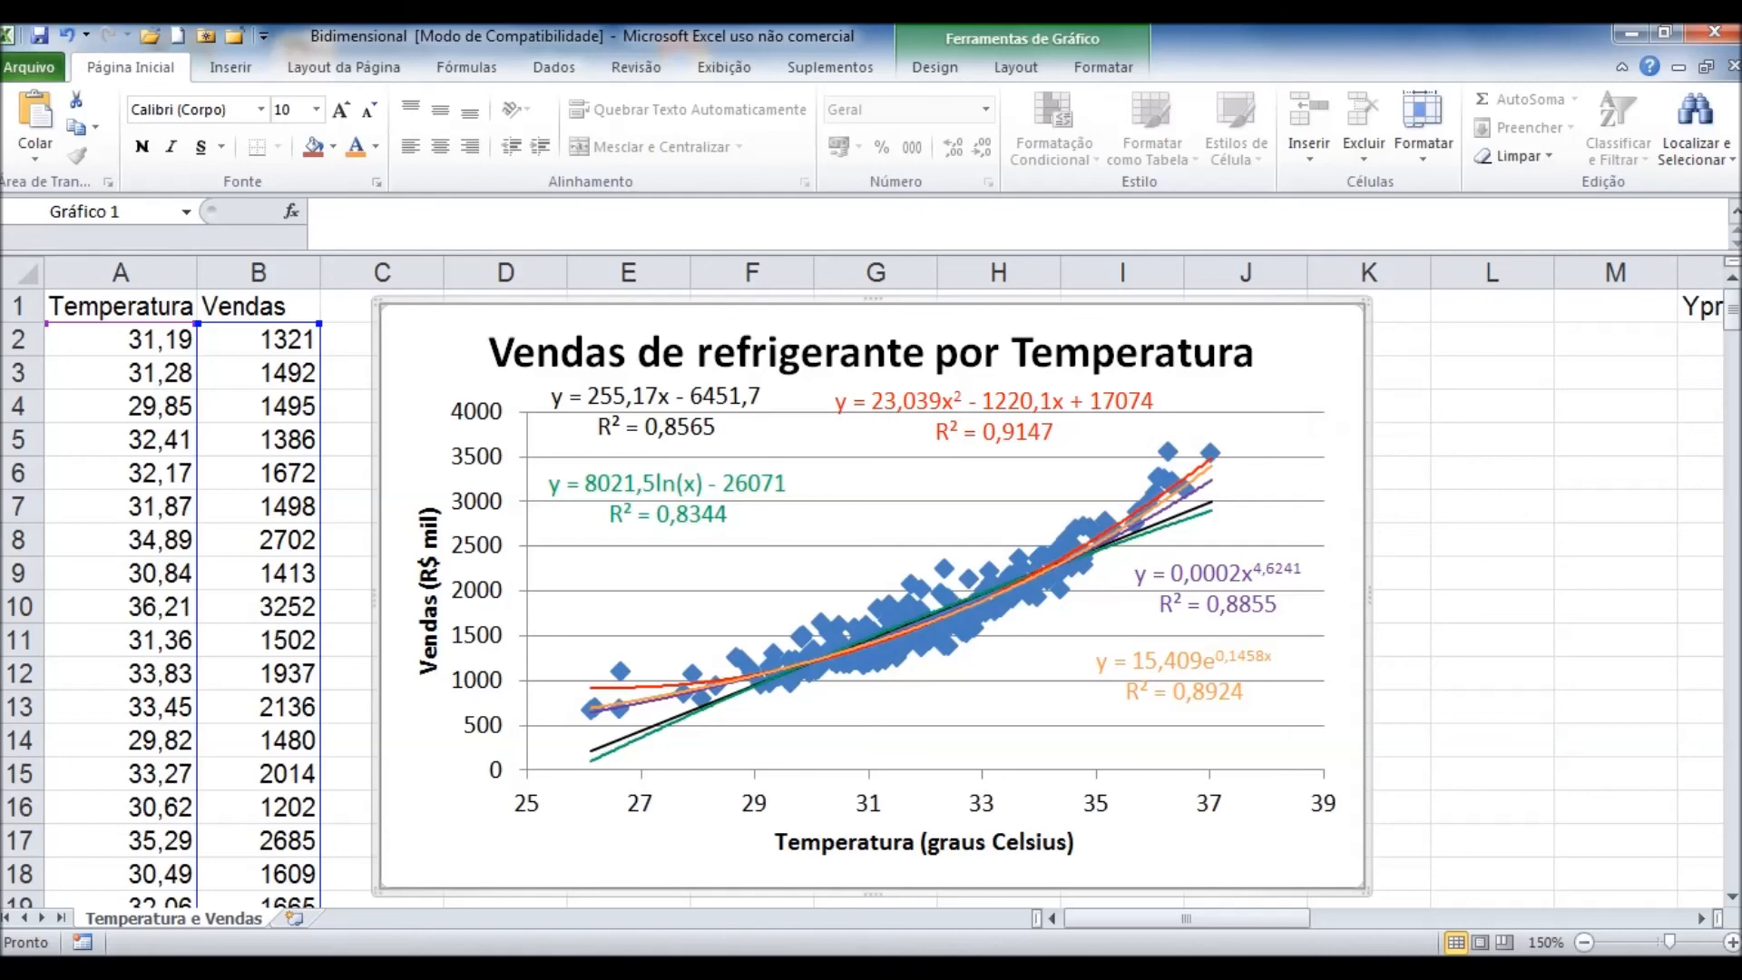
drag(1369, 595, 1660, 594)
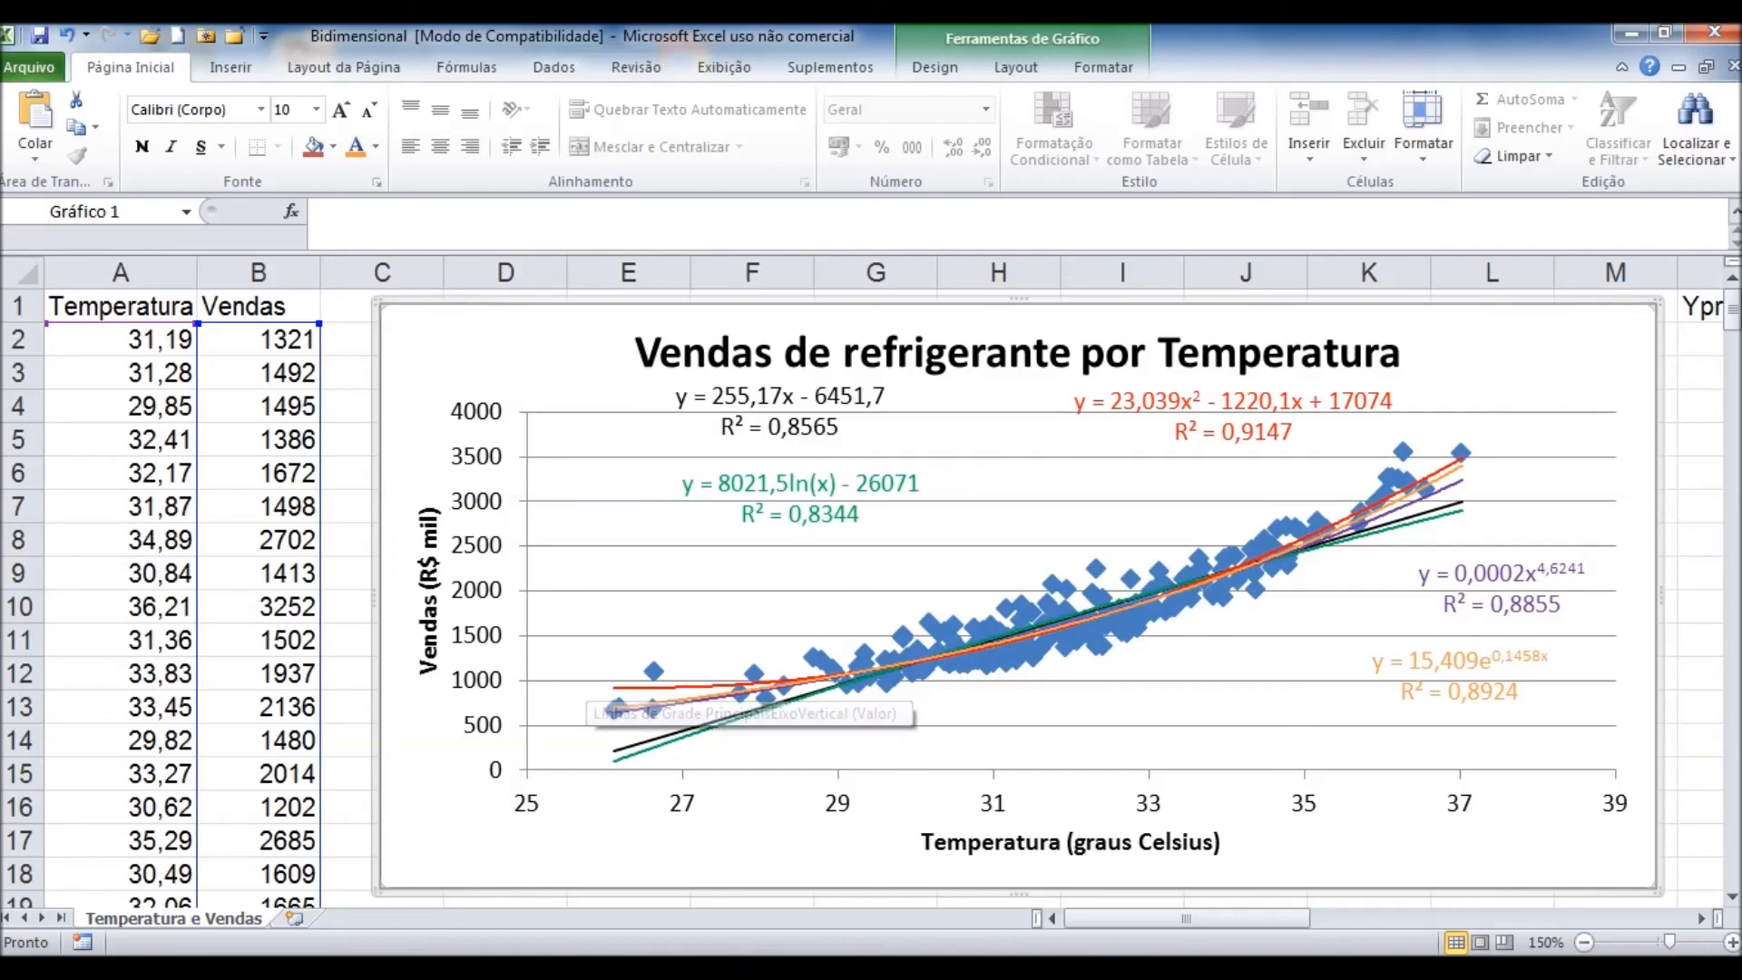
click(569, 969)
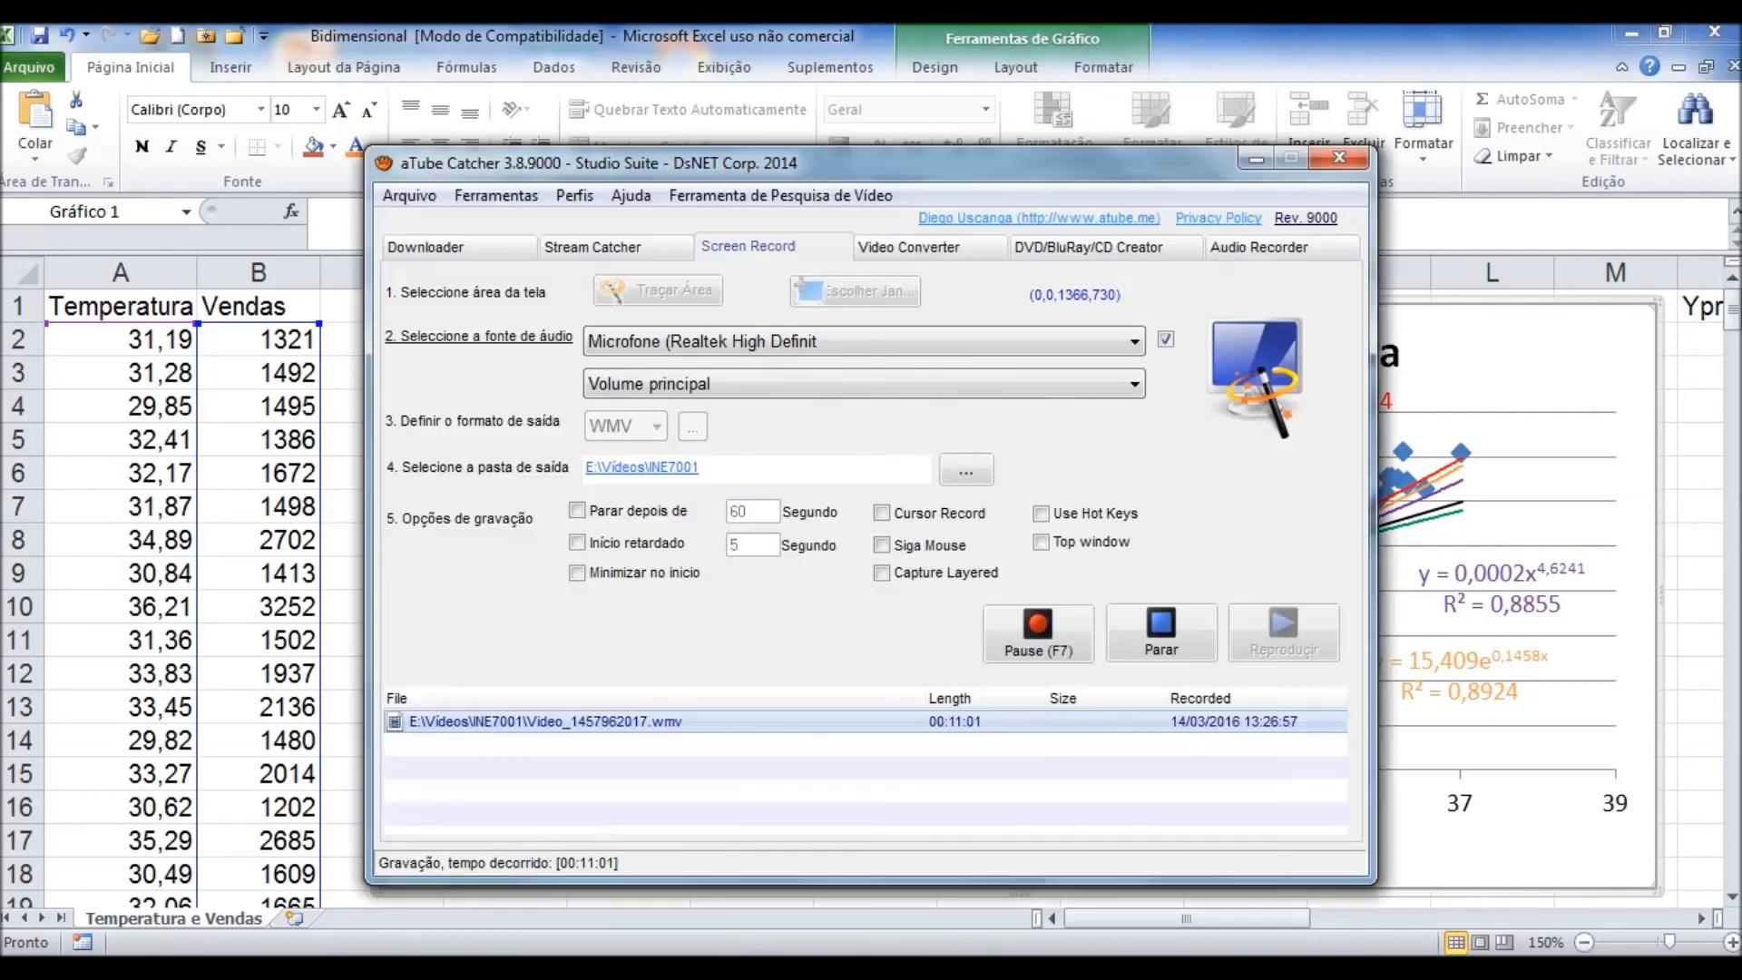